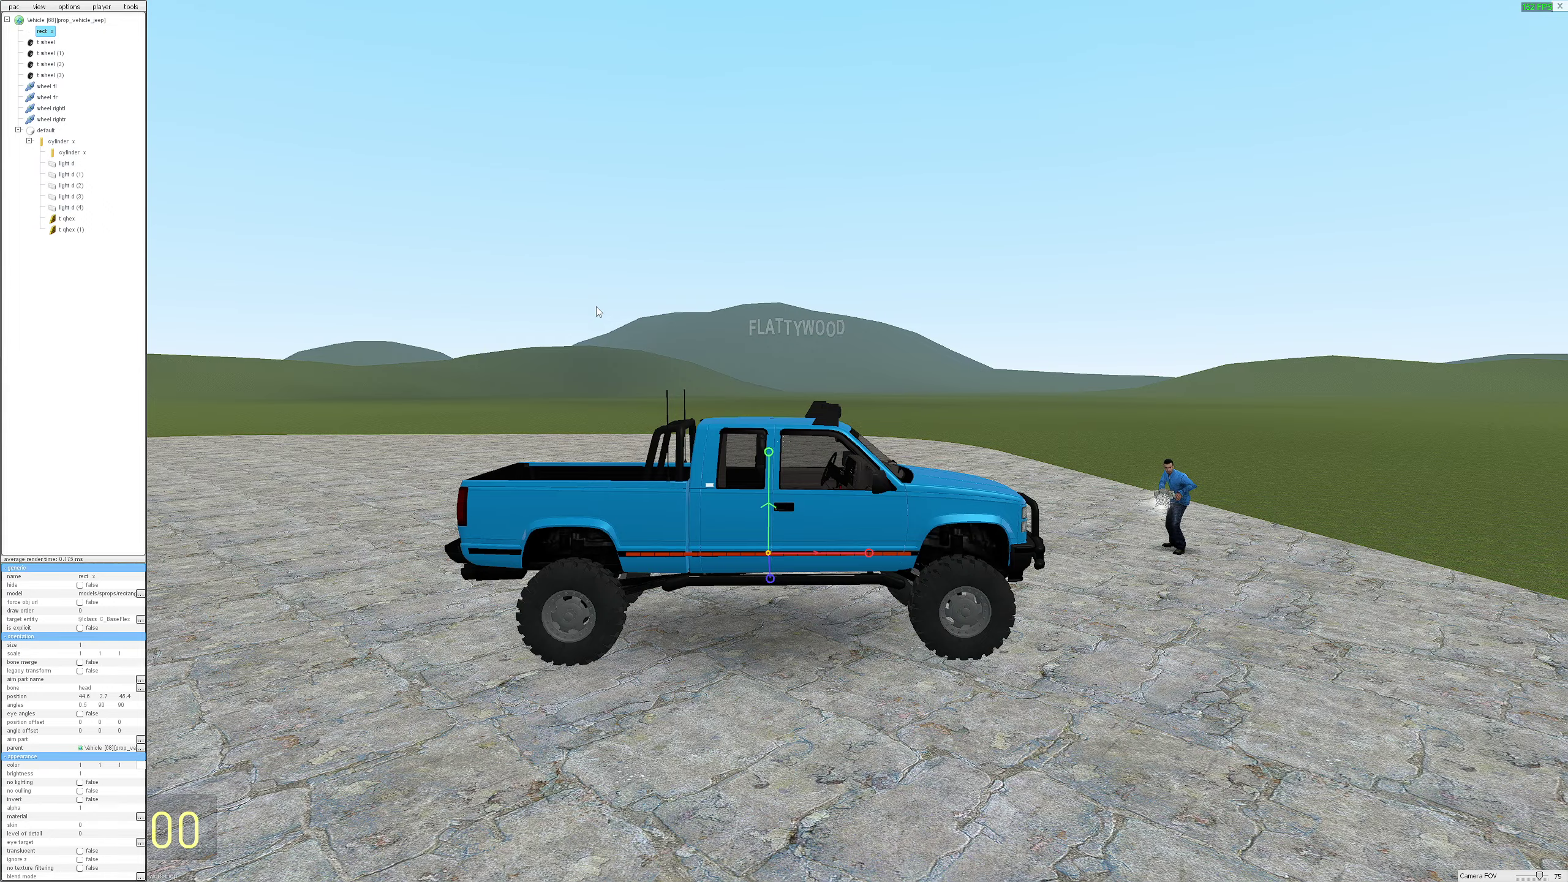
- Examine the orange superthin plate strip along the truck's lower body side from several angles in the PAC editor
key(w)
drag(605, 282, 554, 335)
key(w)
key(d)
key(s)
key(s)
drag(608, 490, 1145, 210)
key(w)
key(a)
key(s)
key(w)
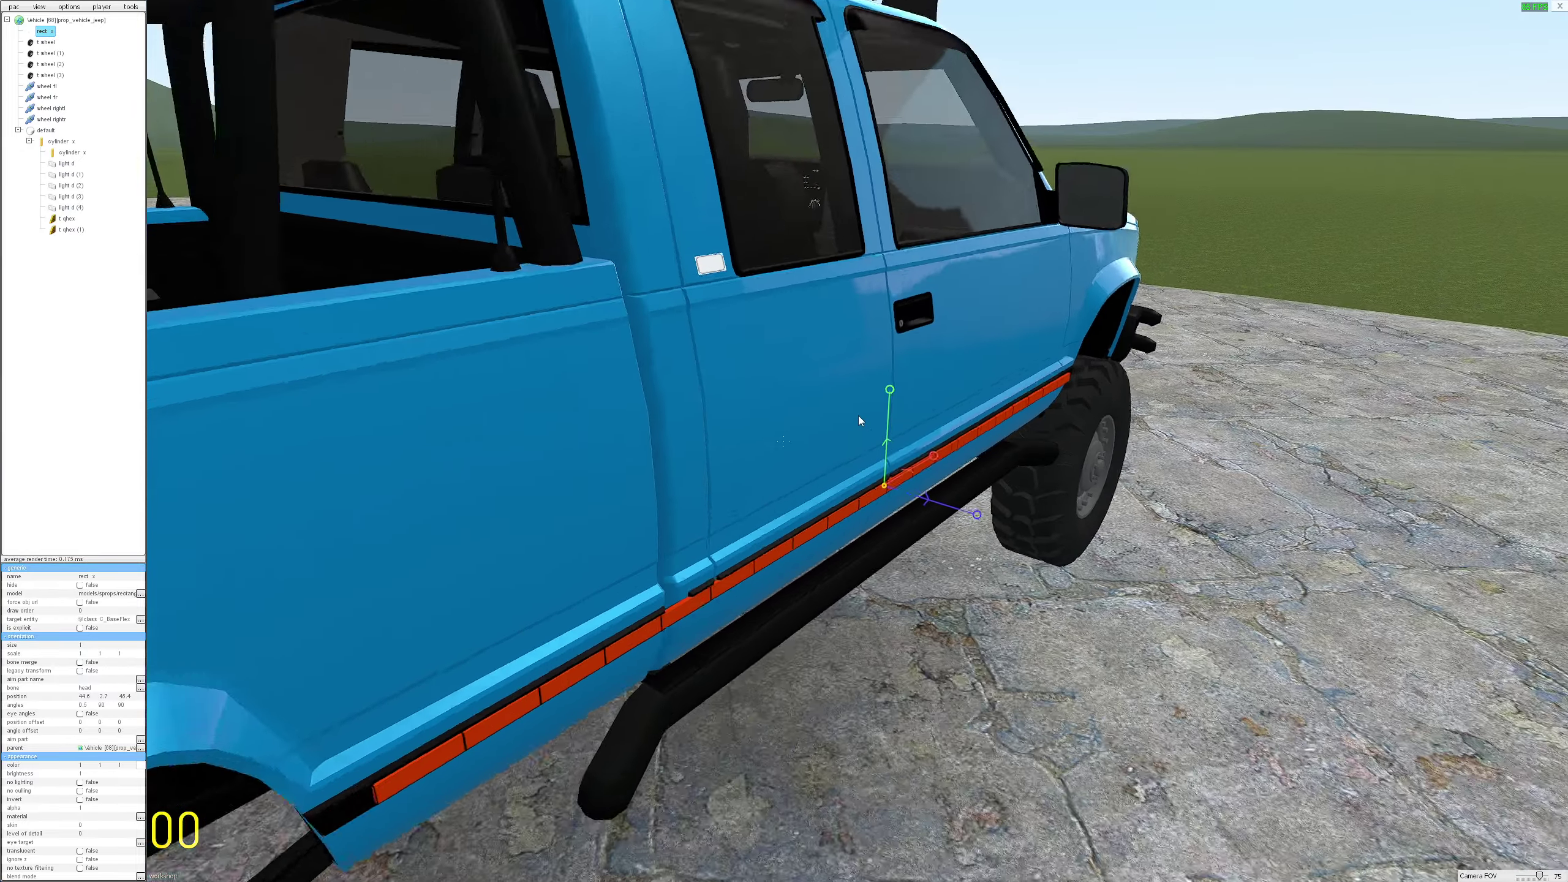
drag(1053, 369, 790, 395)
key(d)
key(s)
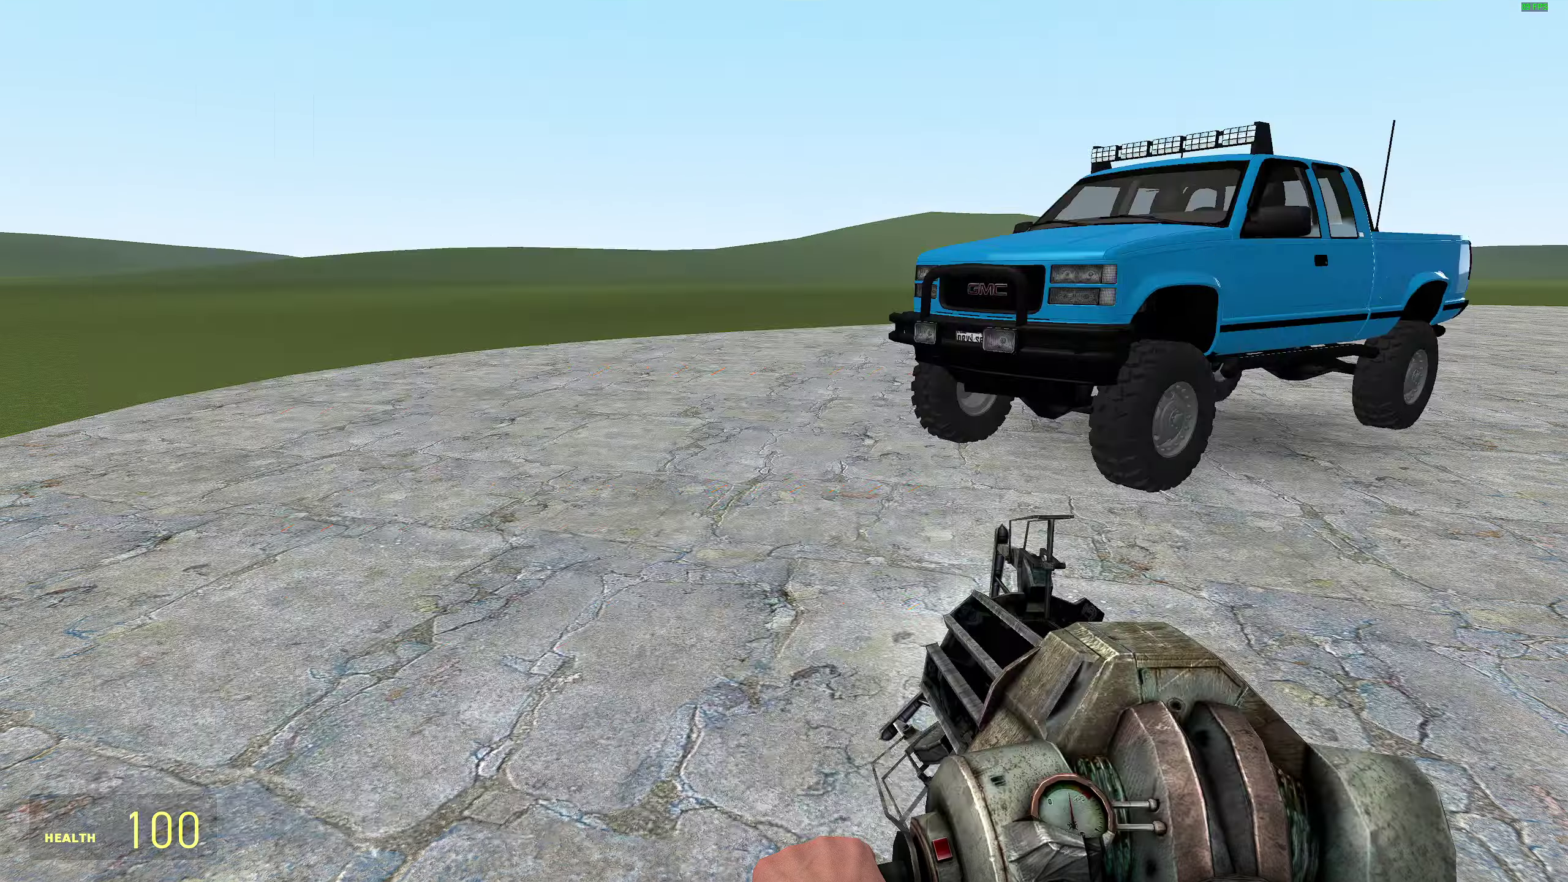
- Look at the Plates - Superthin category of the SProps spawnlist
key(q)
key(w)
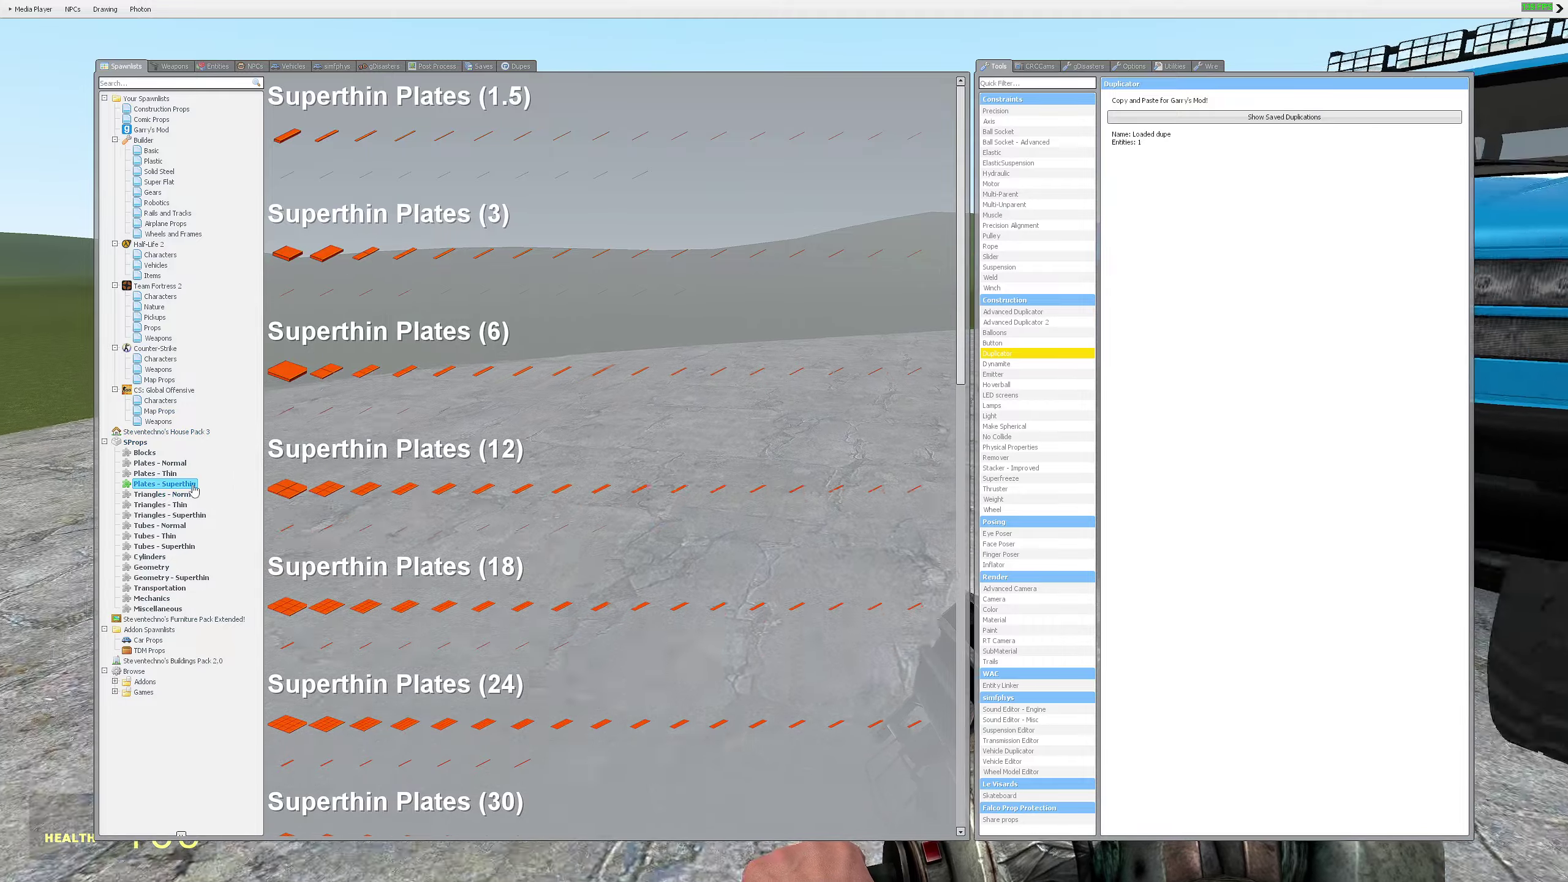
key(q)
key(w)
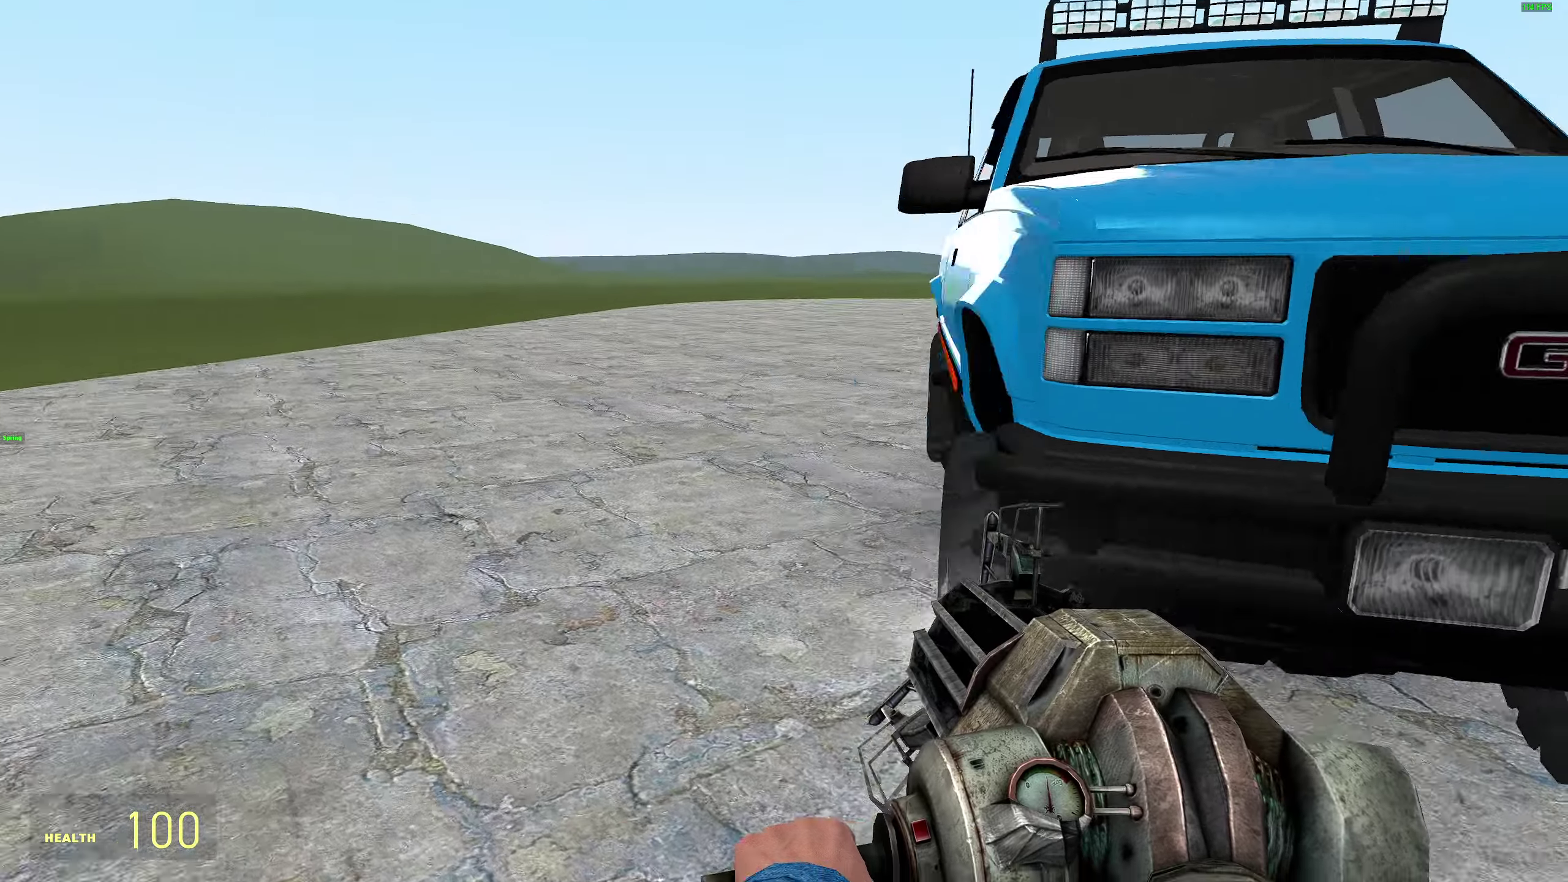
- Inspect the orange strip on the truck in the game world, from the front fender to the rear wheel arch
key(a)
key(w)
click(784, 440)
key(a)
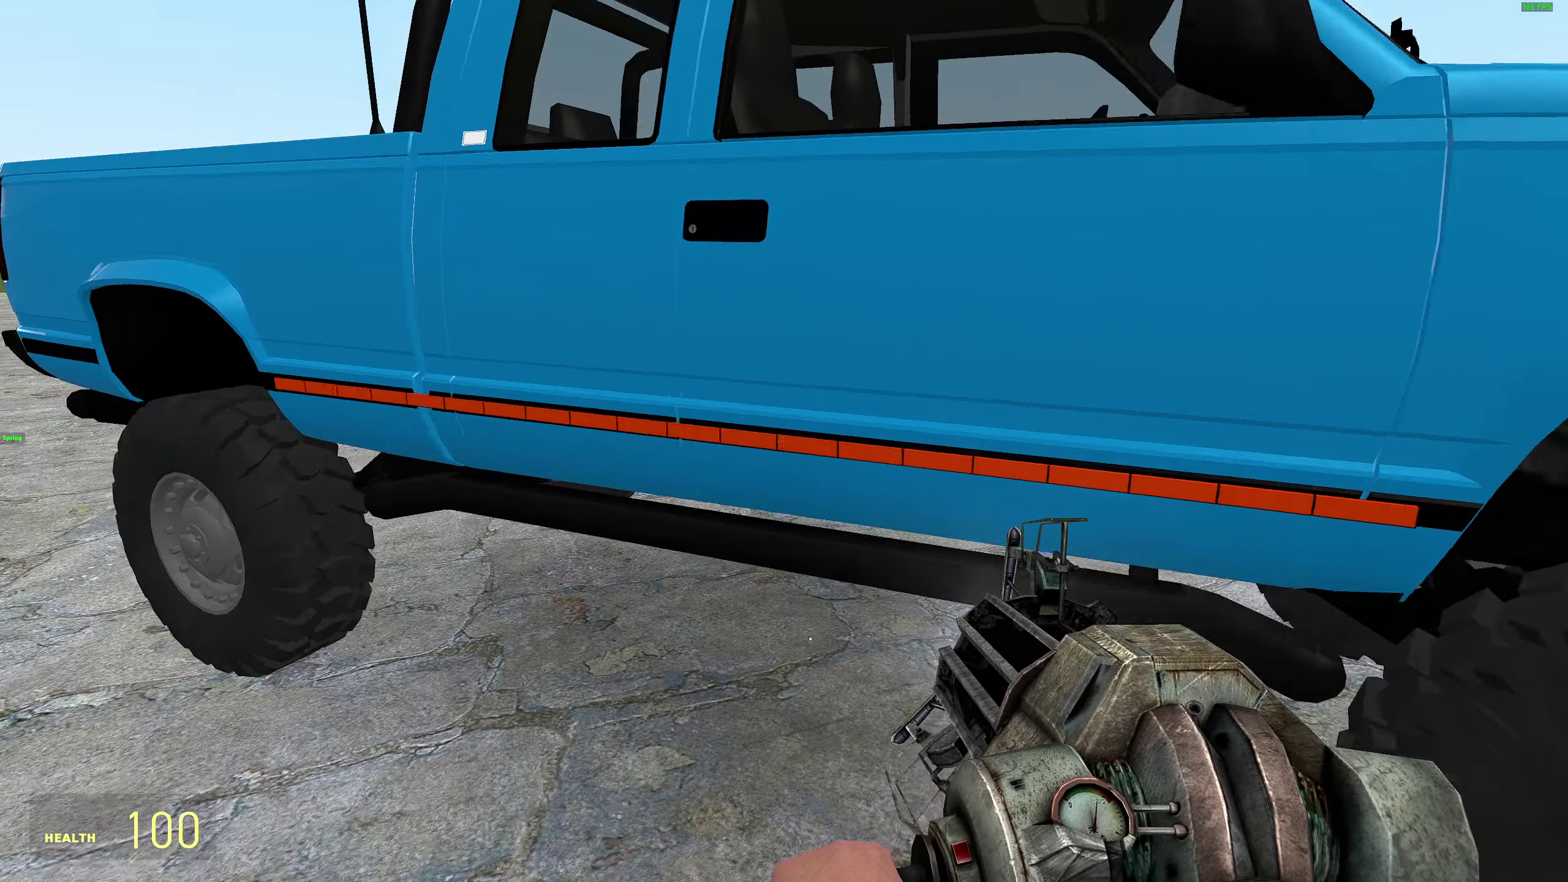
key(a)
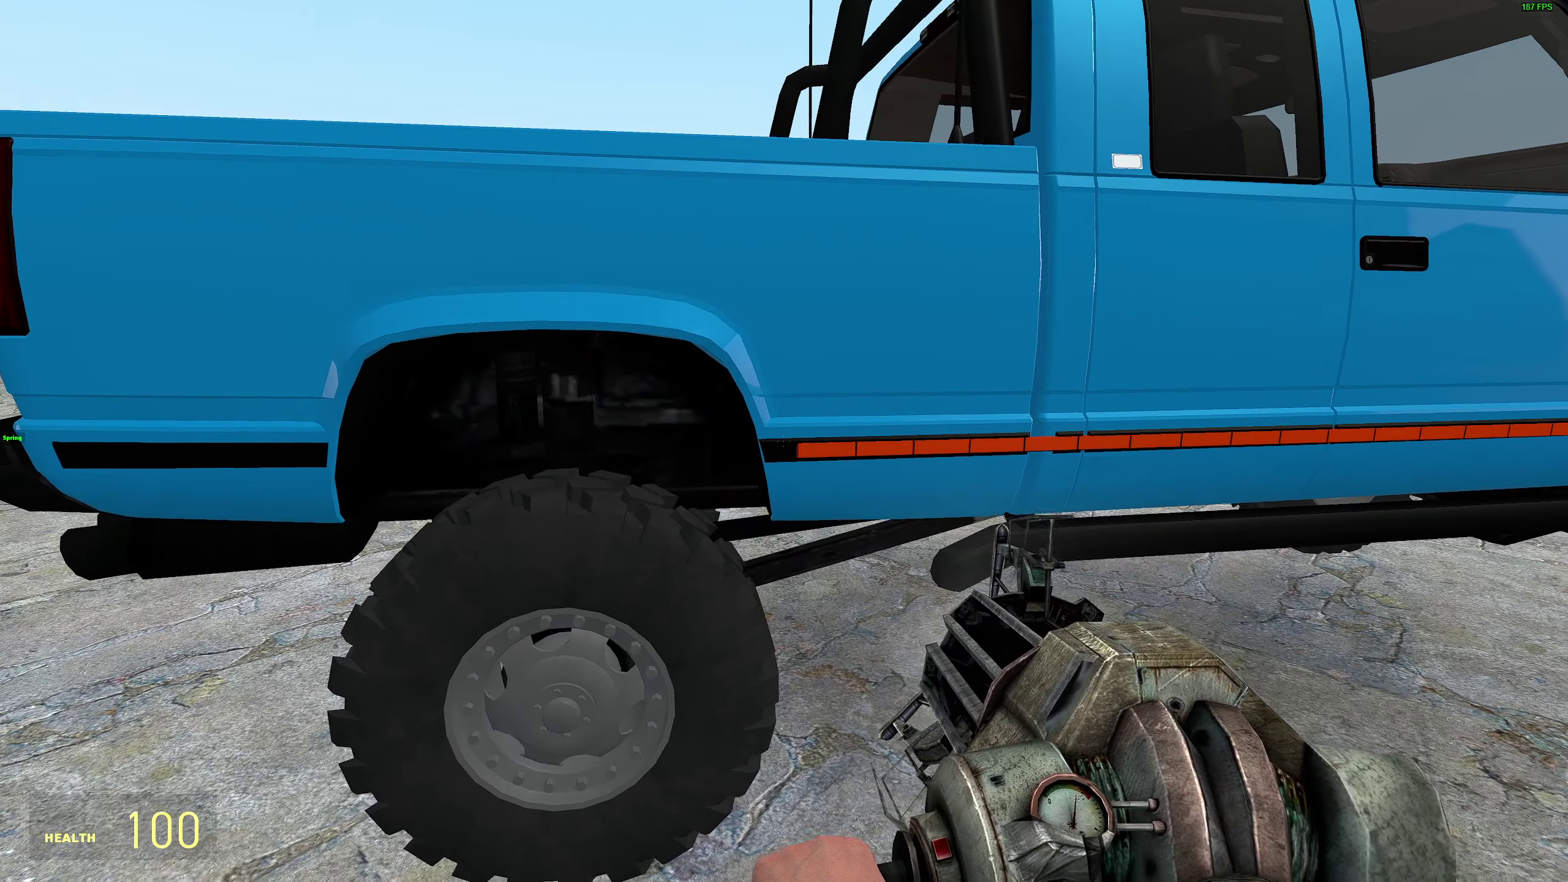
key(d)
key(d)
click(784, 440)
key(s)
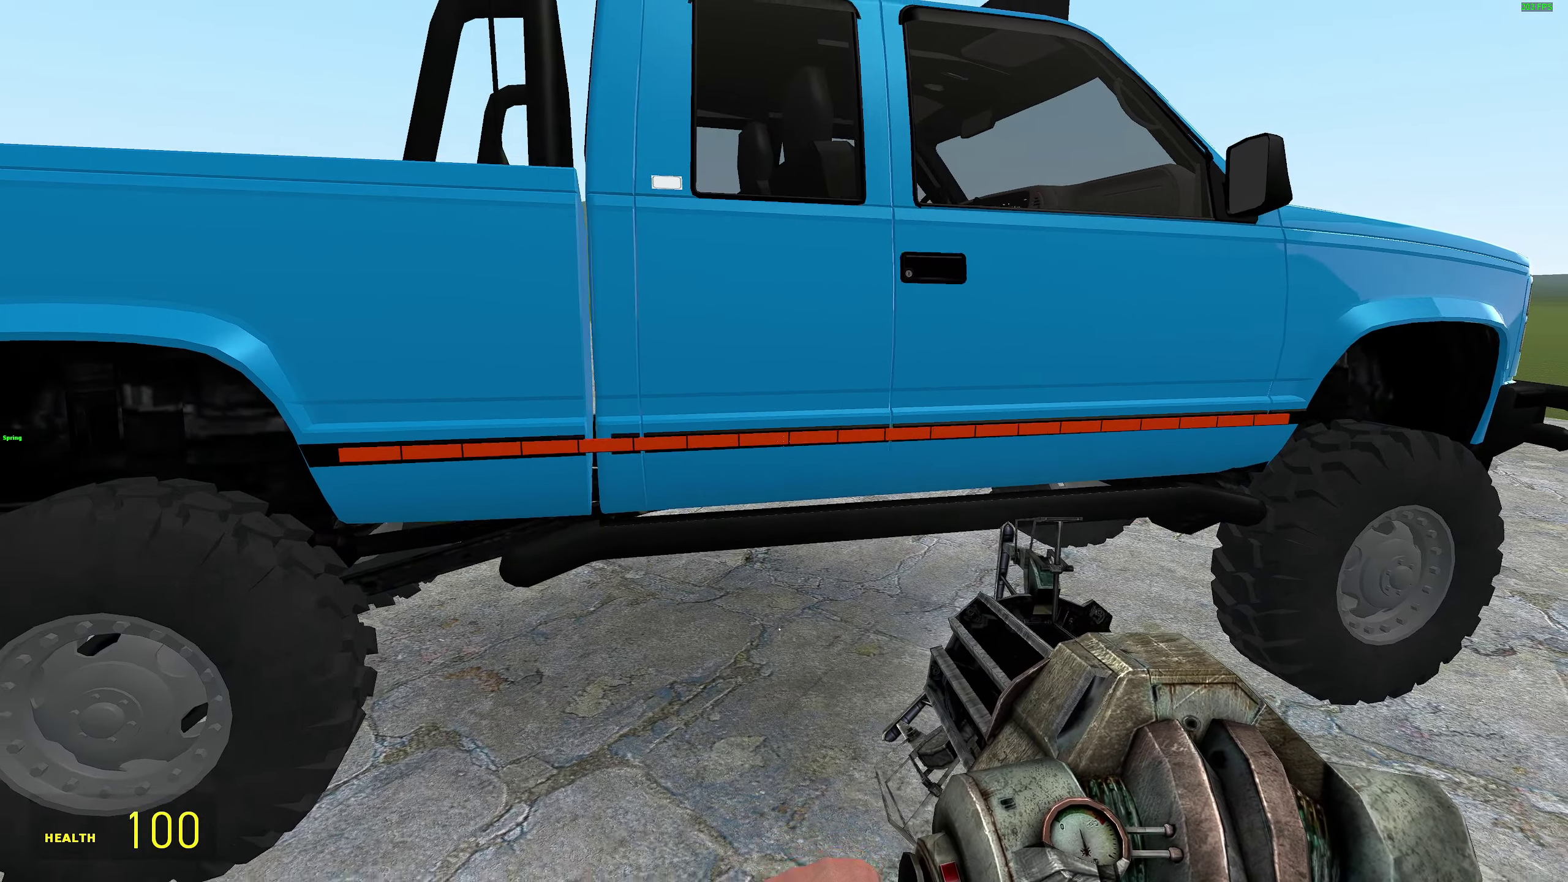
key(w)
key(d)
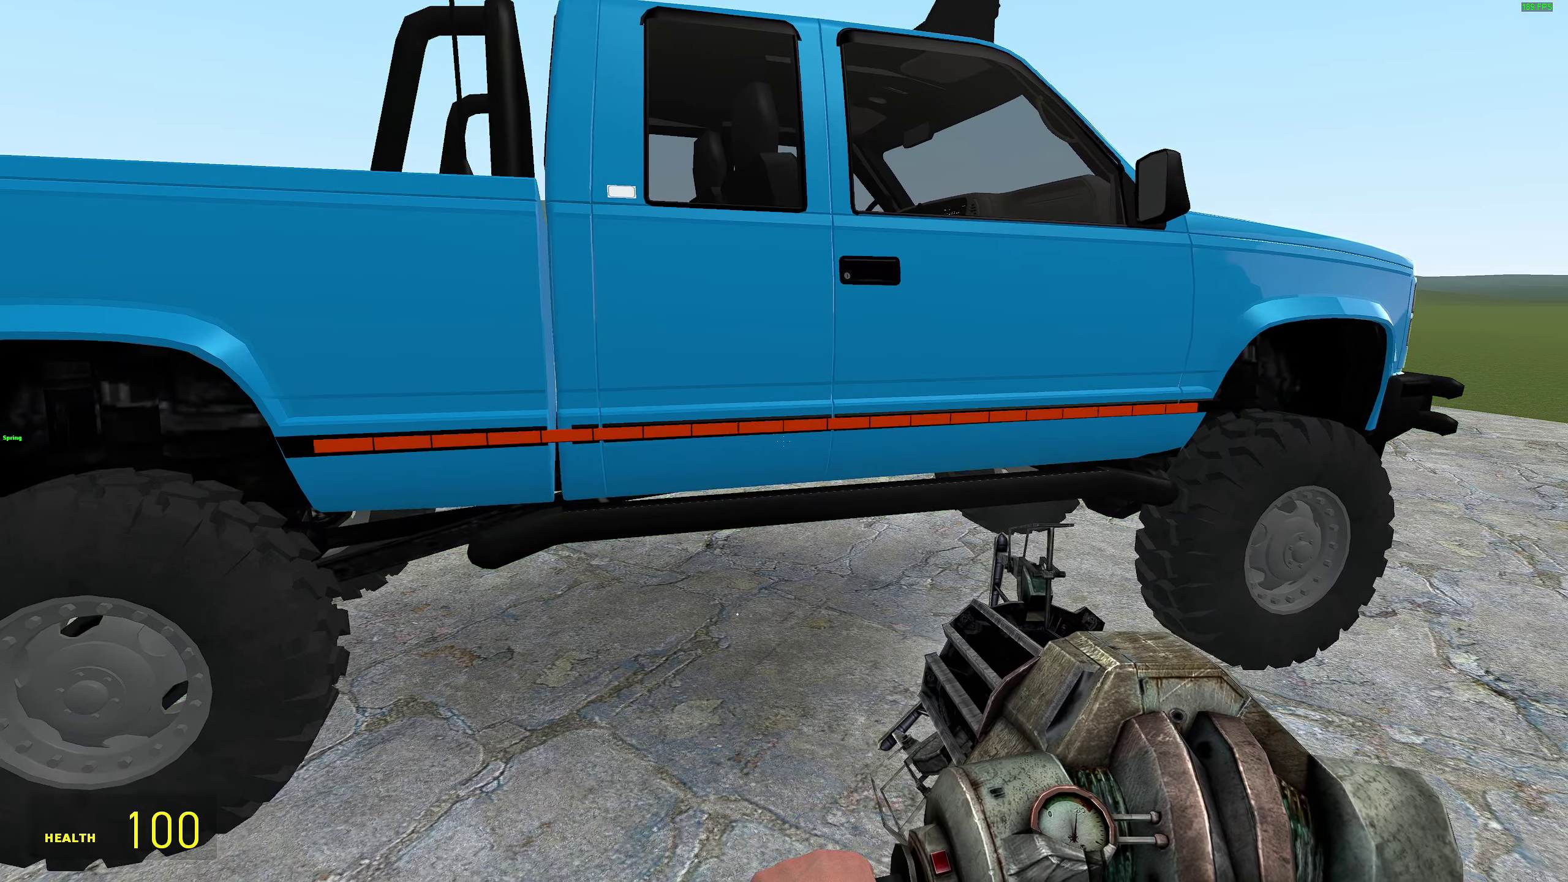
key(s)
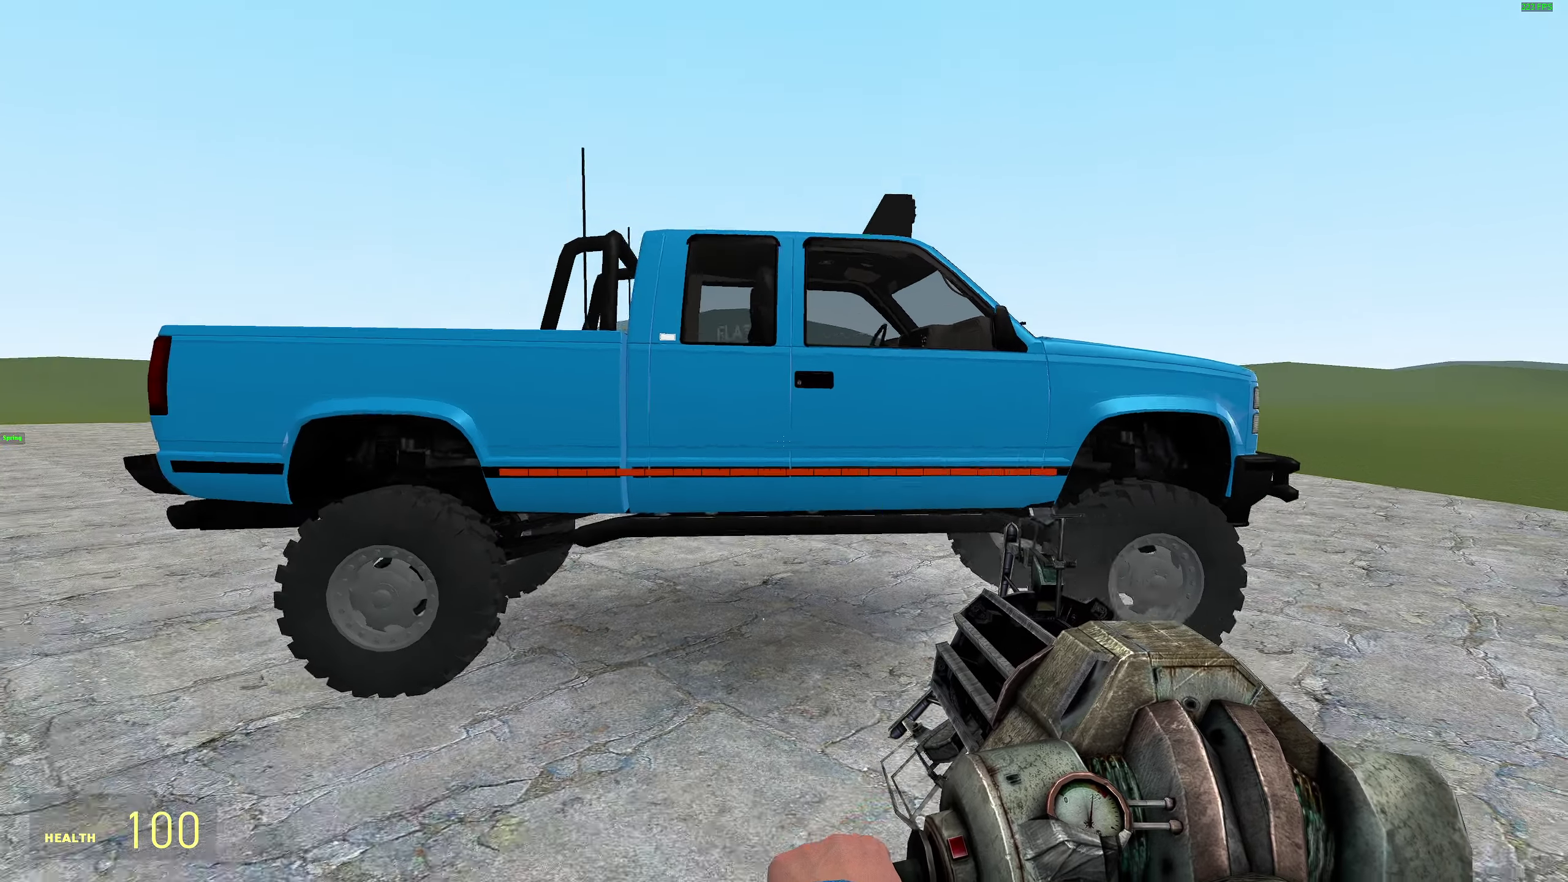
key(c)
key(w)
key(a)
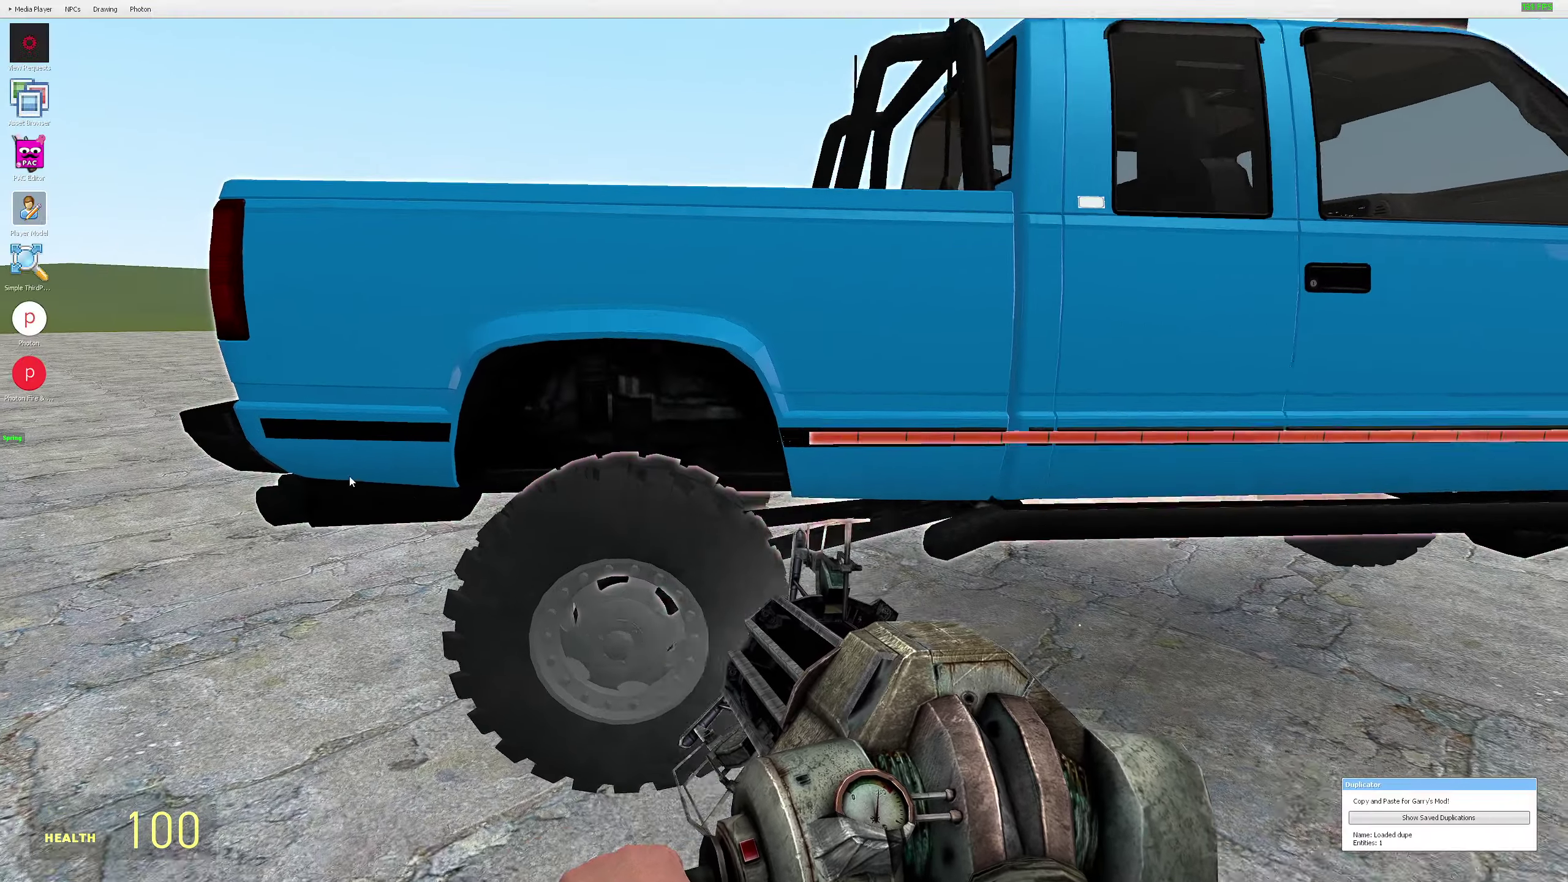
key(w)
key(a)
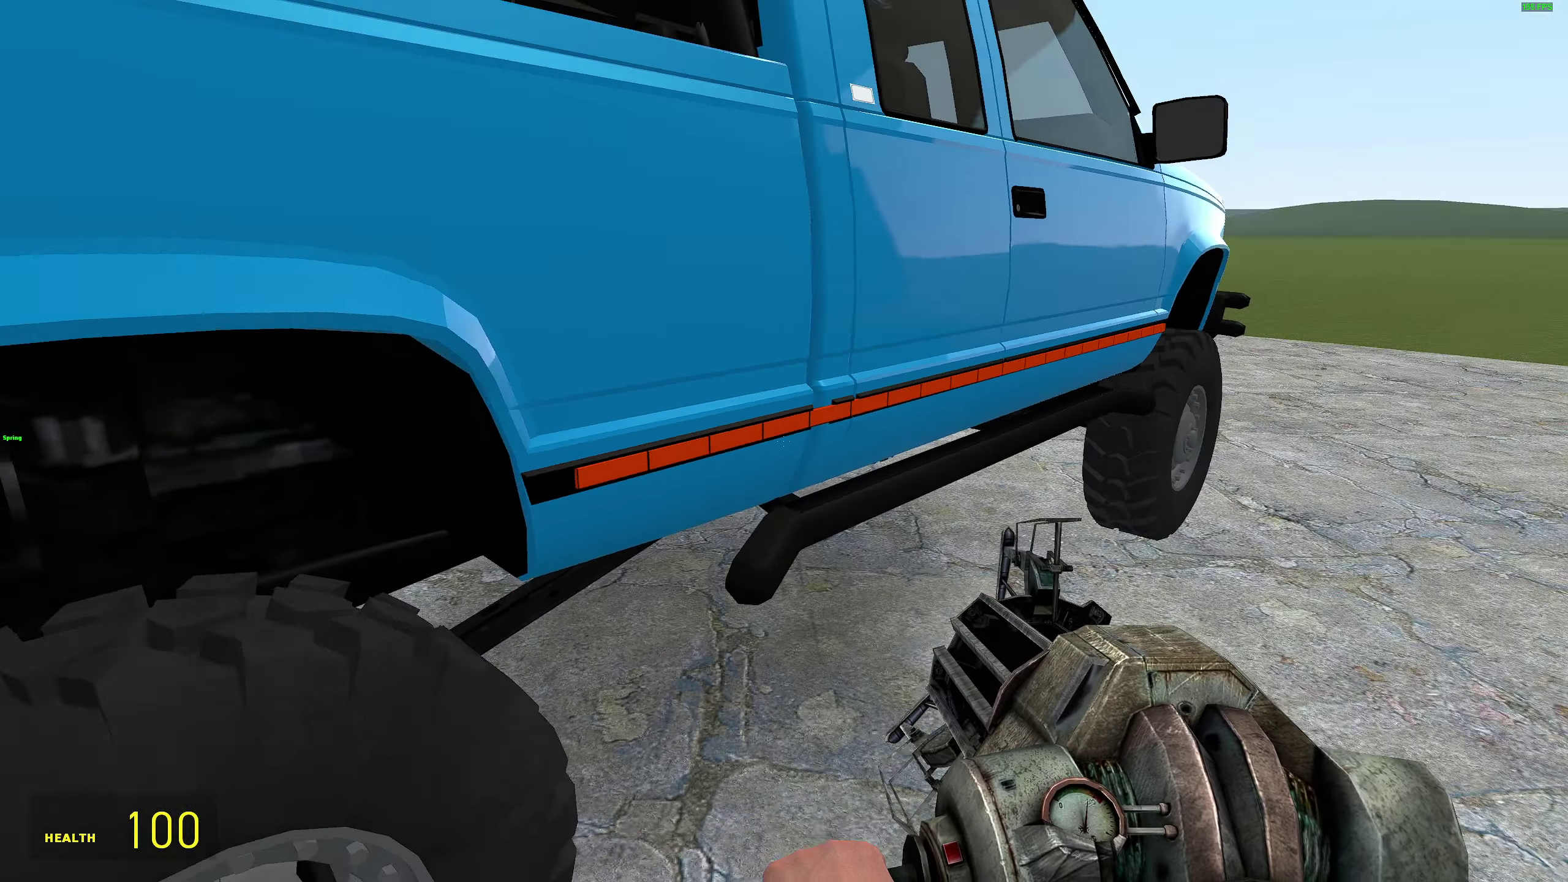
click(784, 441)
key(s)
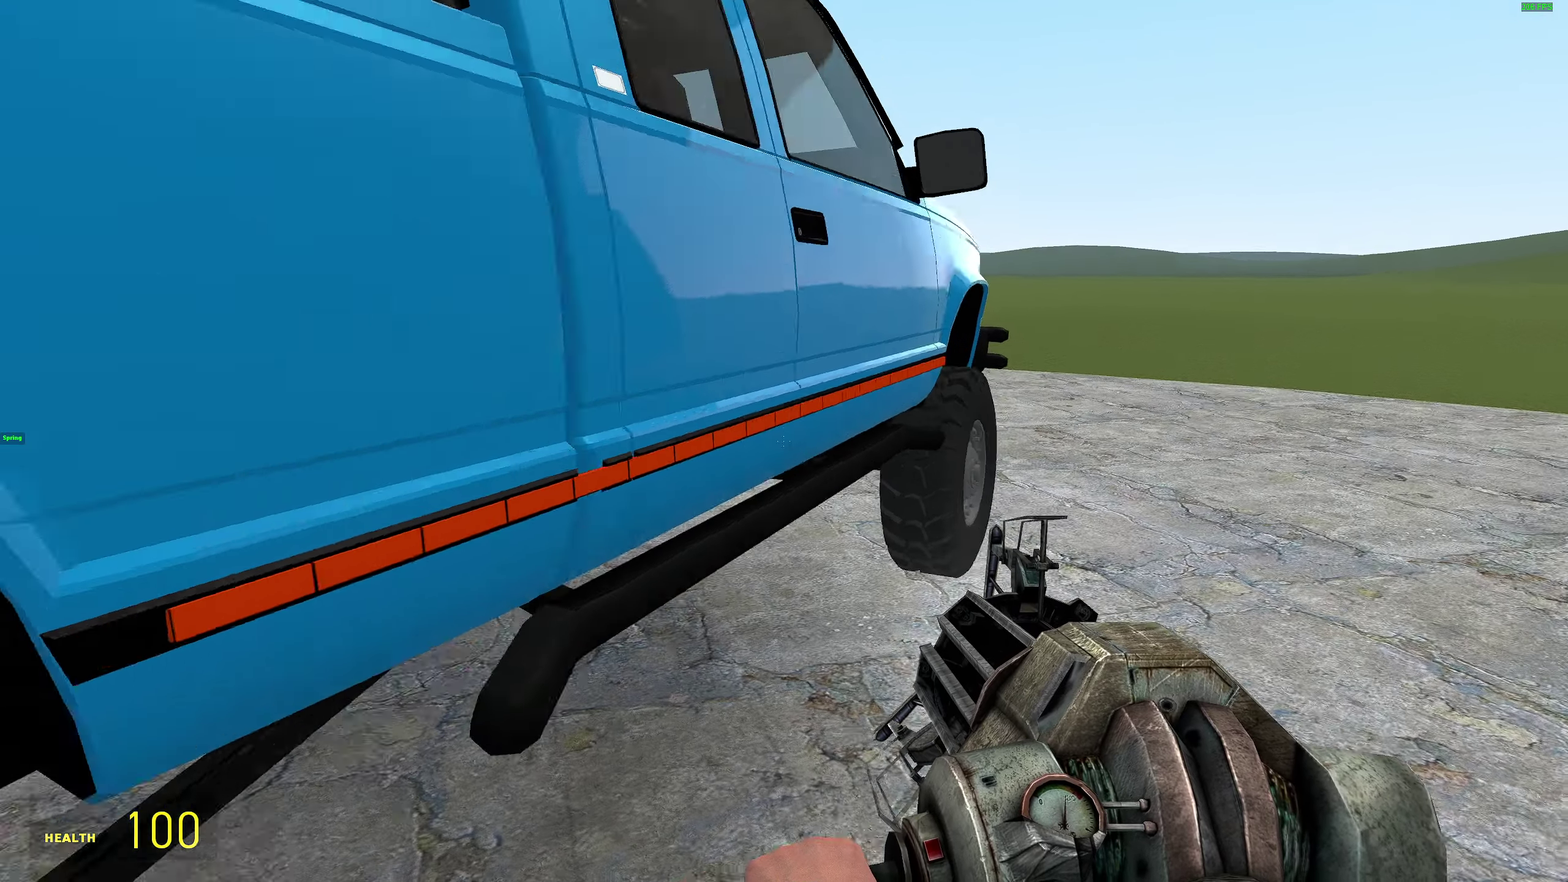
- Reopen the PAC editor and frame the side of the truck with the orange strip
key(c)
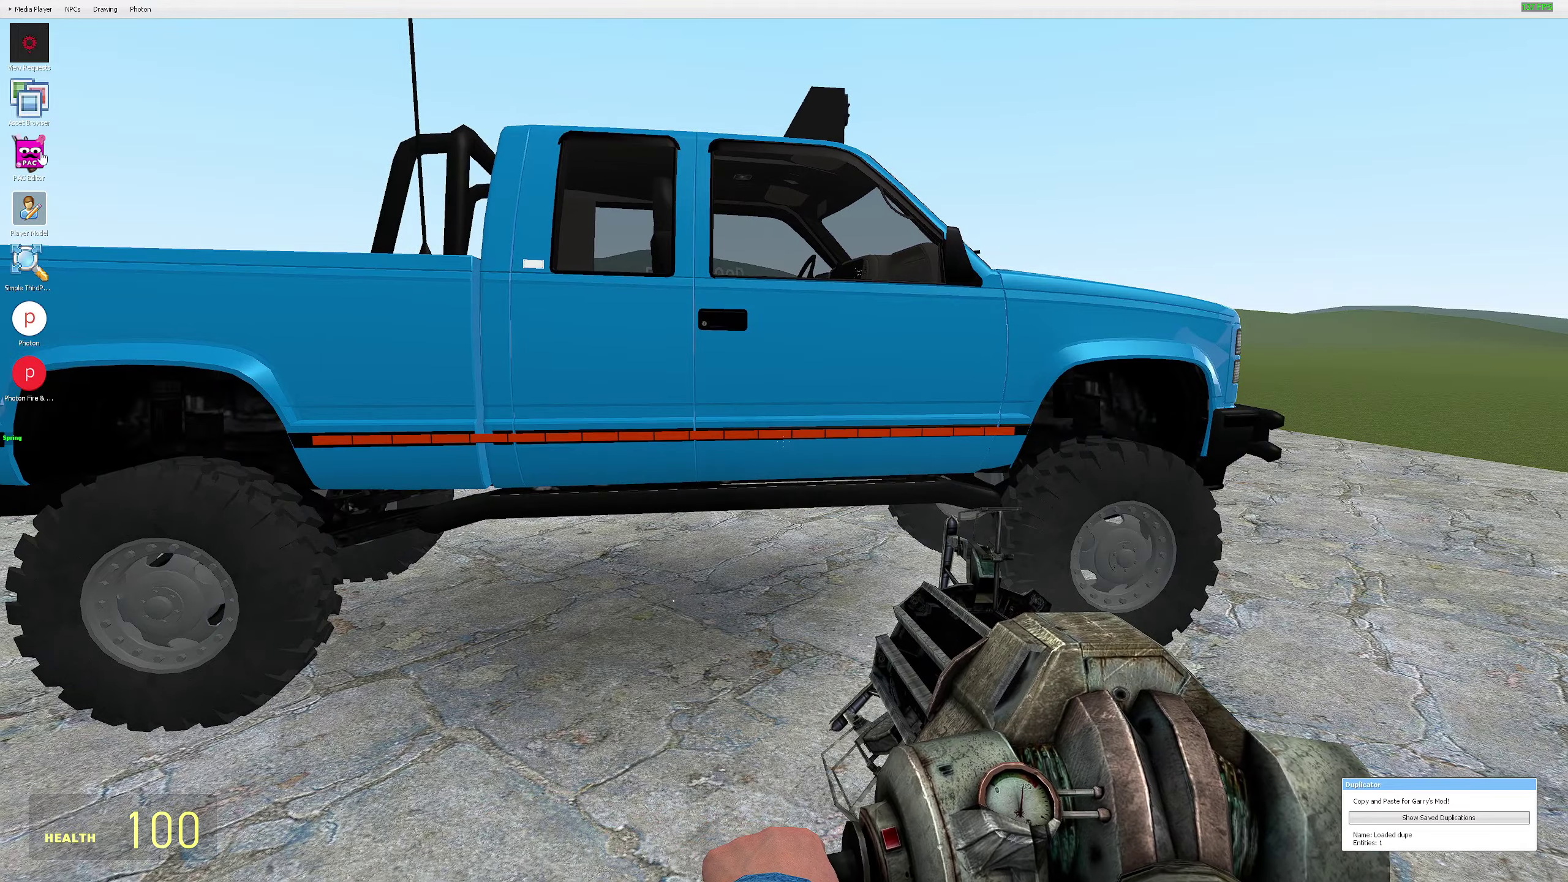
click(31, 157)
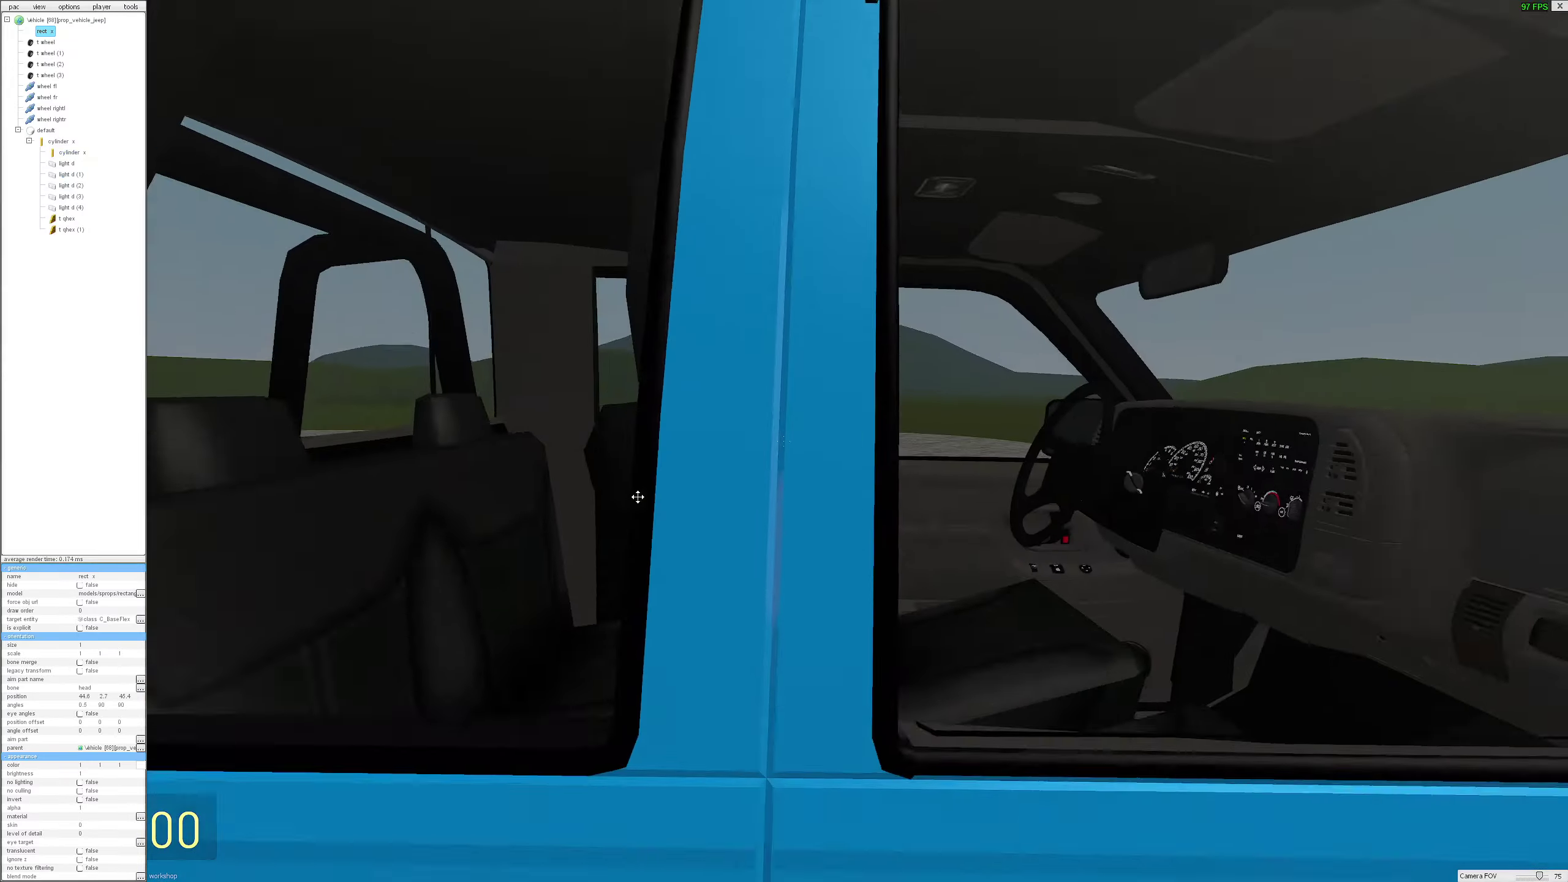
drag(638, 497, 626, 539)
key(s)
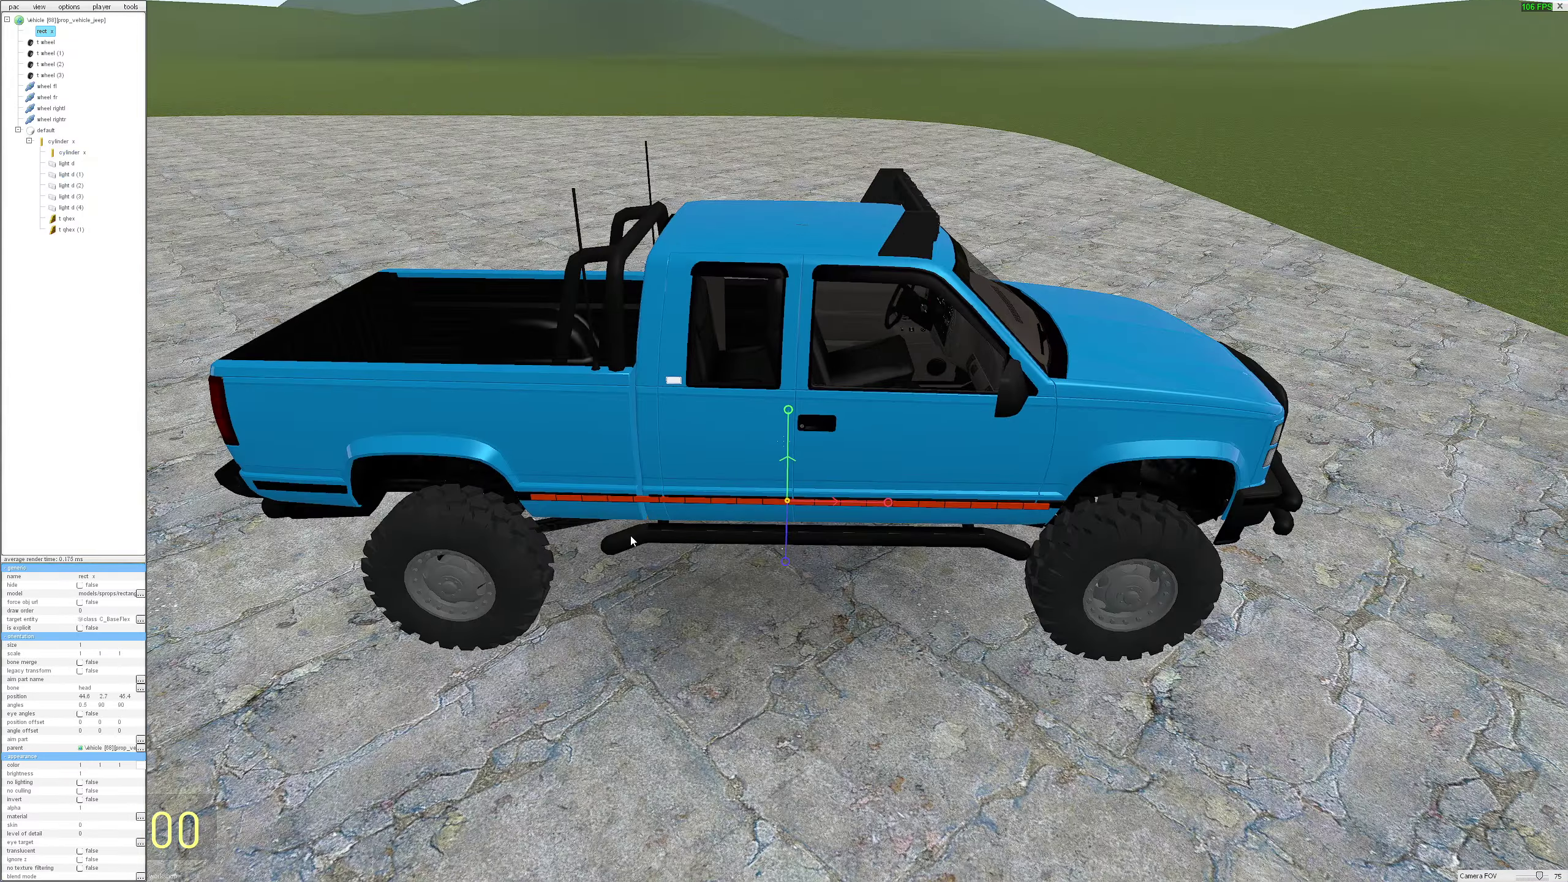
key(w)
key(a)
key(s)
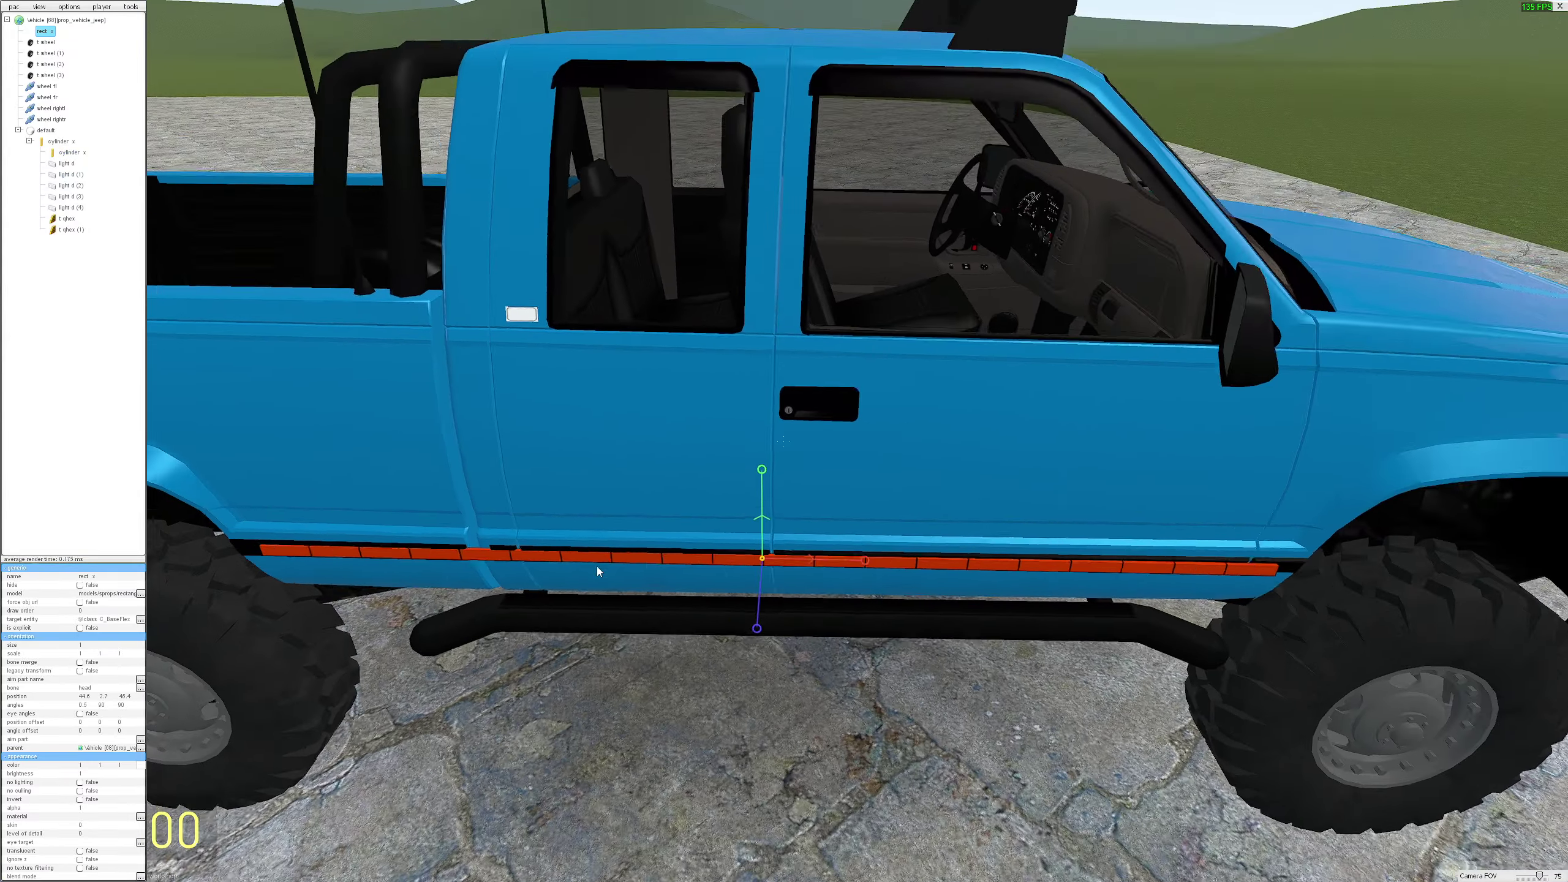
- Switch to the Opera GX browser and search Google Images for "Red and white diagonal stripes"
key(alt+Tab)
key(alt+Tab)
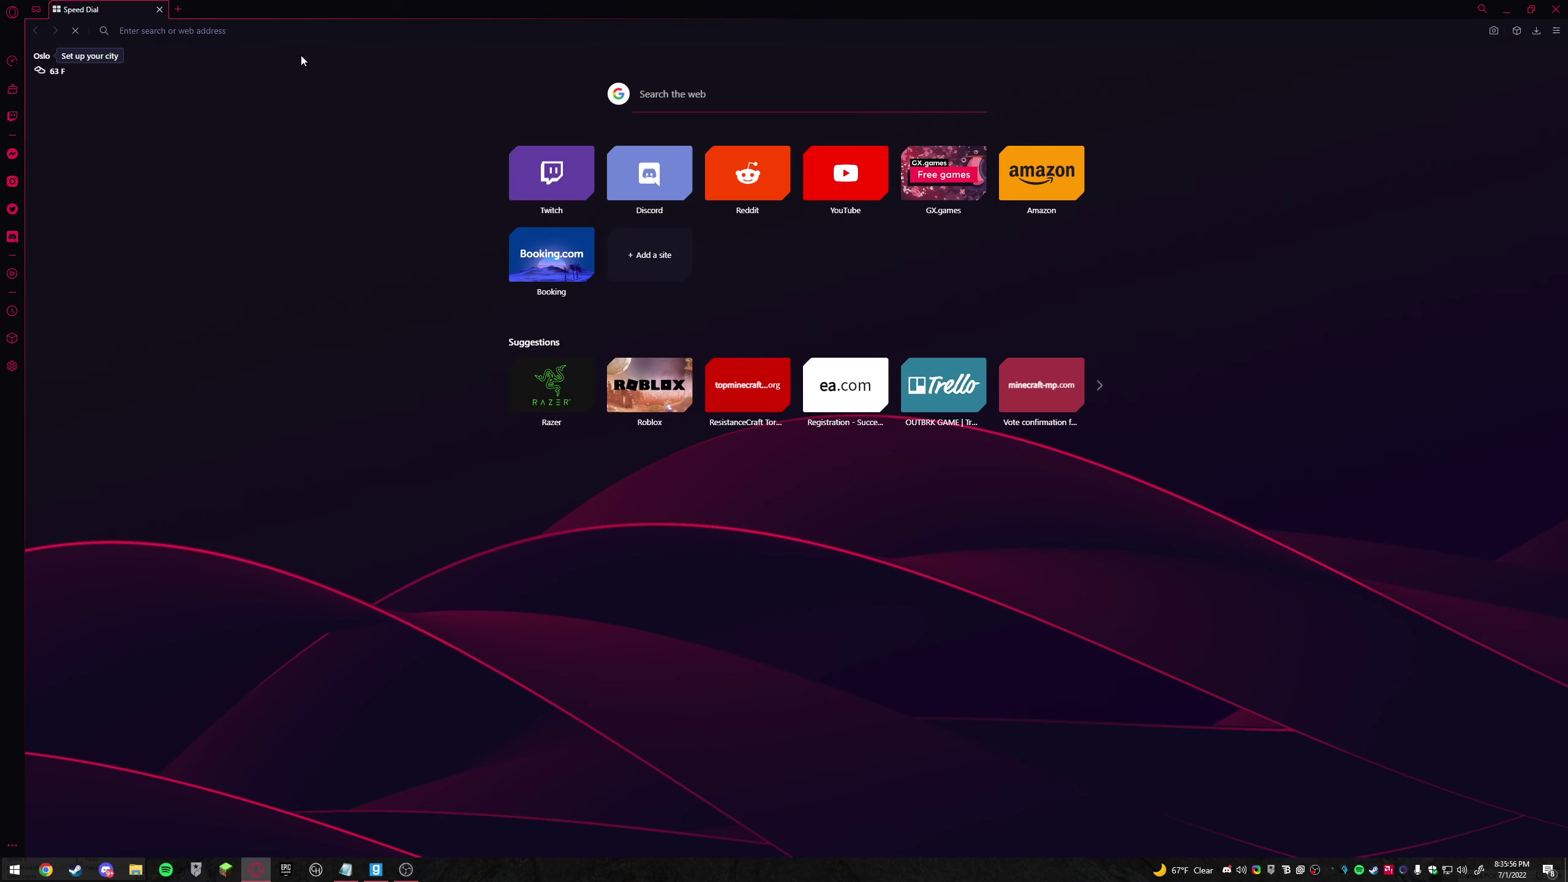
click(246, 27)
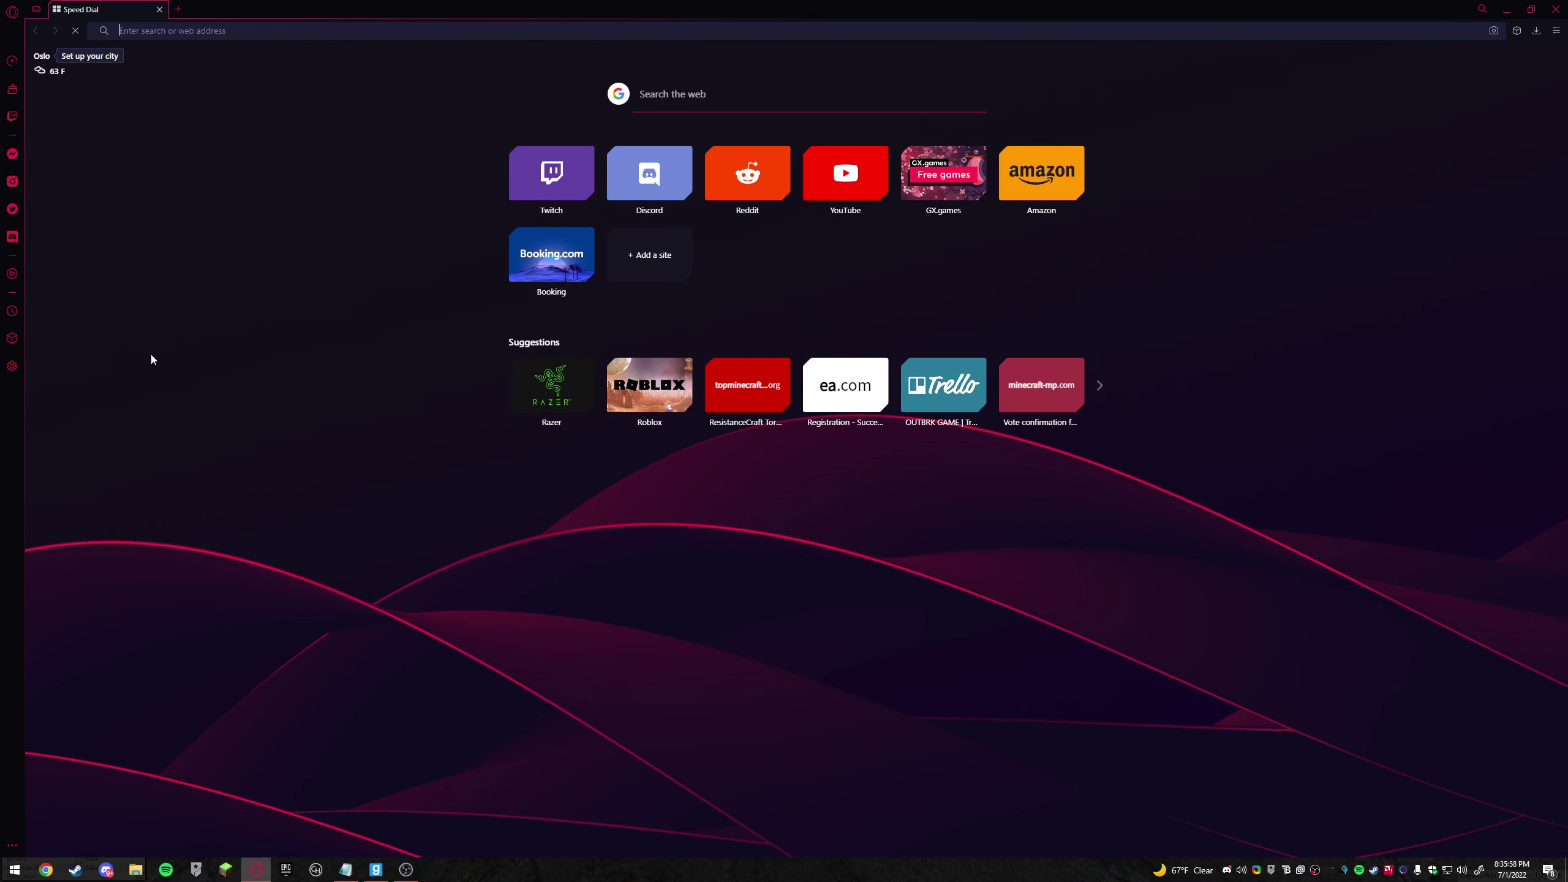
text(Red and)
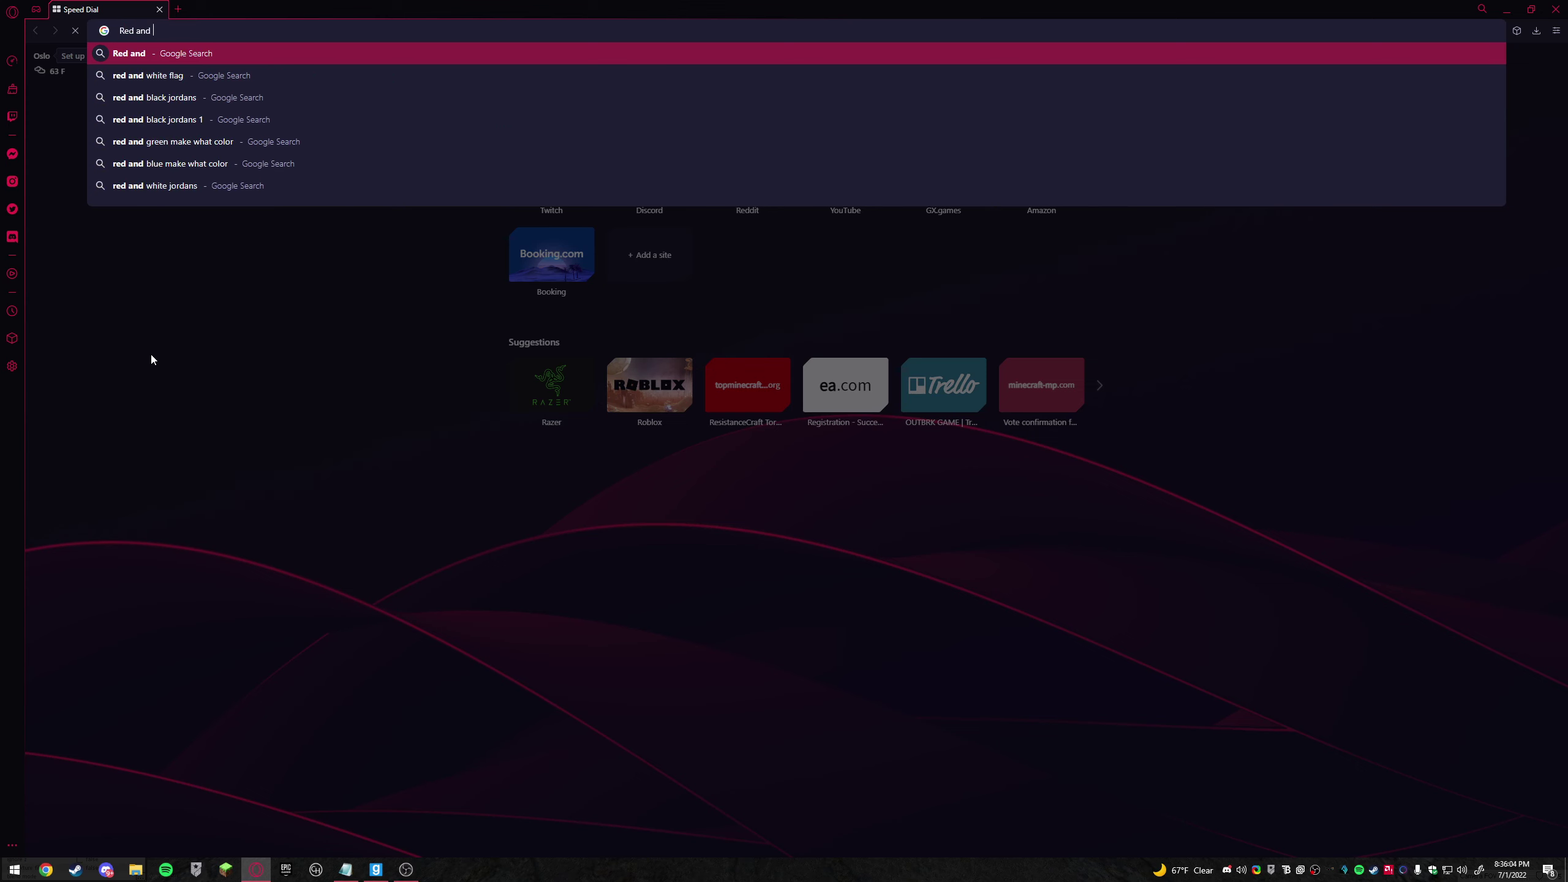
text( white)
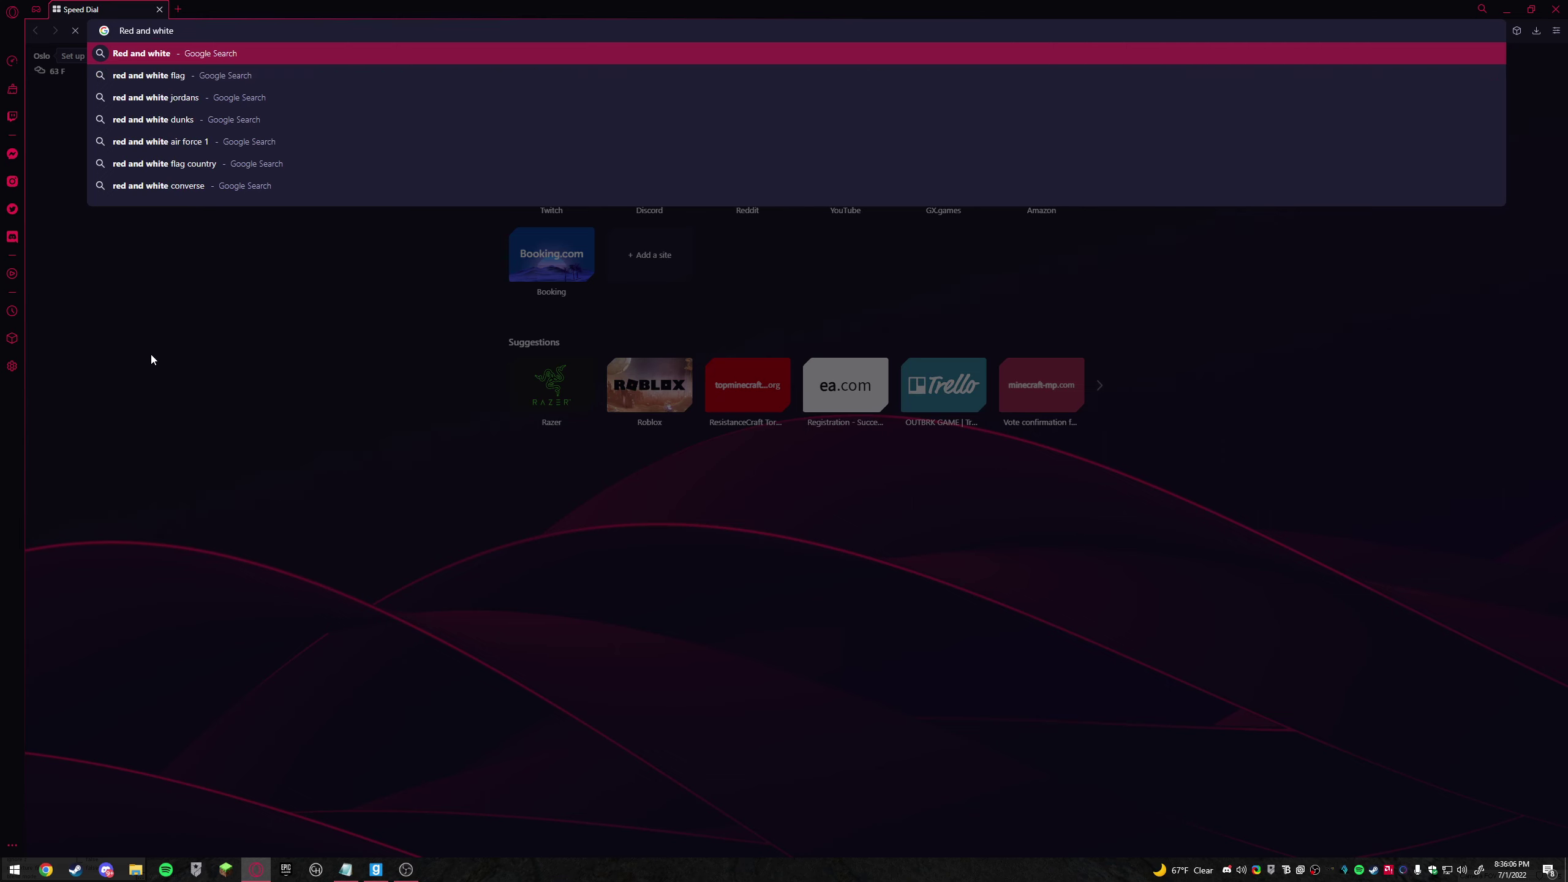
text( diag)
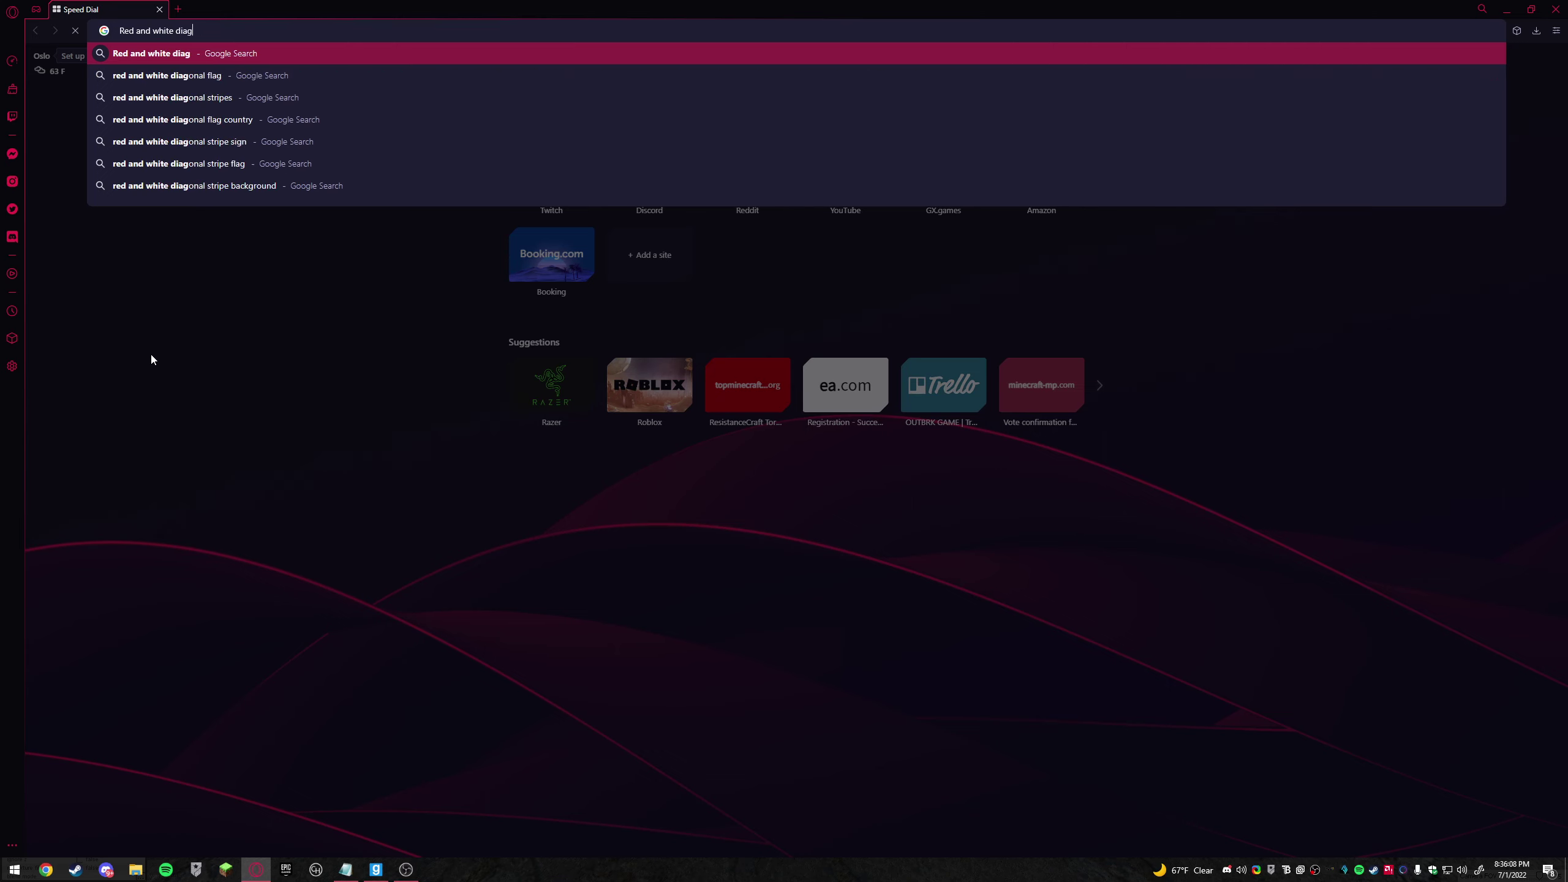
text(onal s)
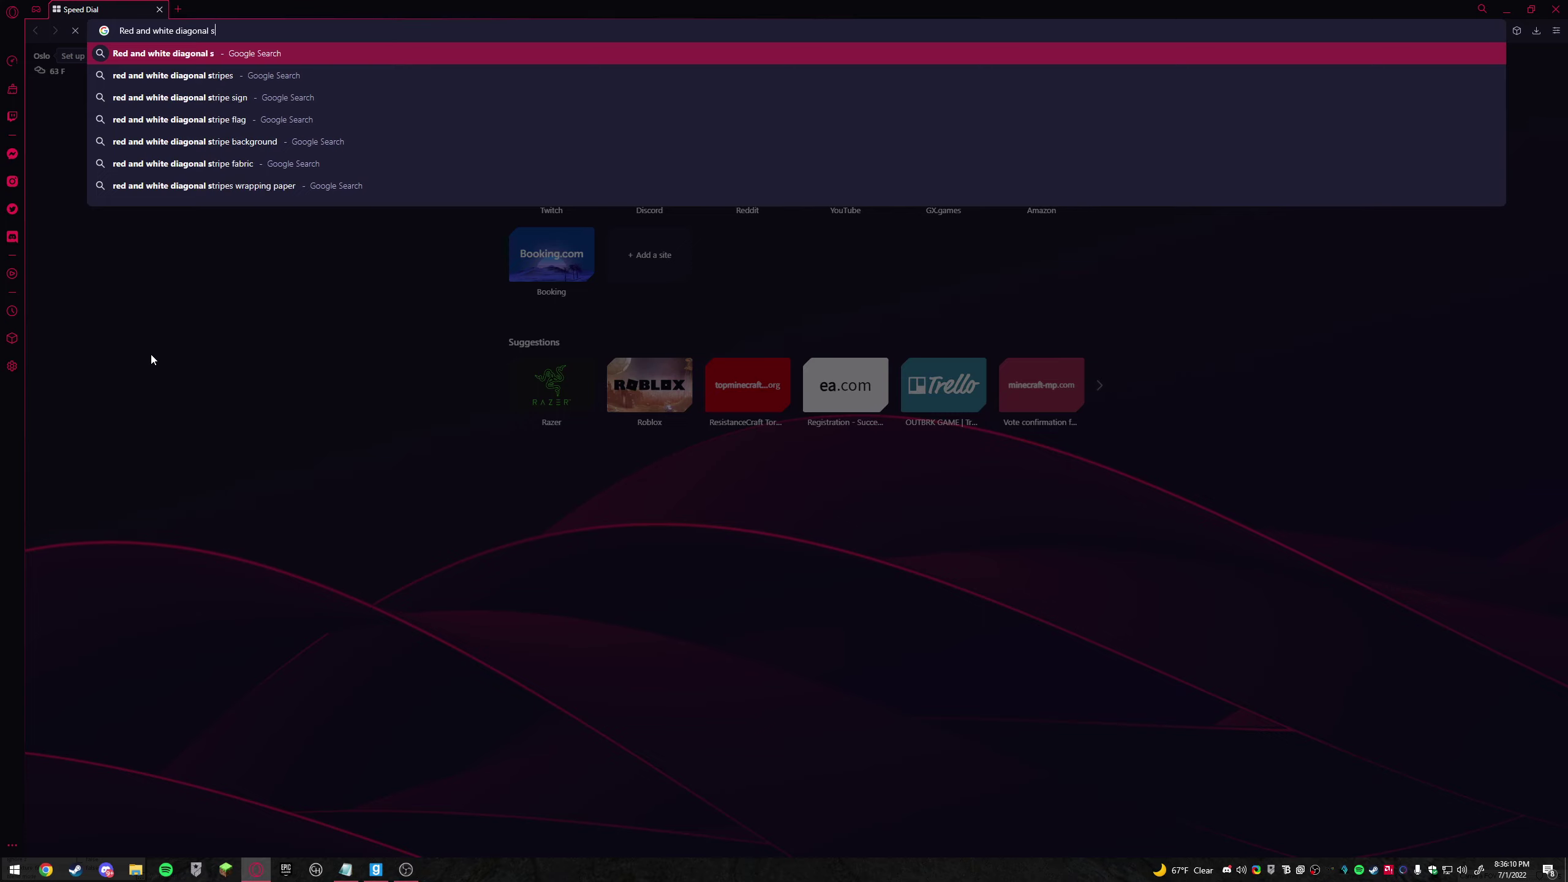
text(tripes)
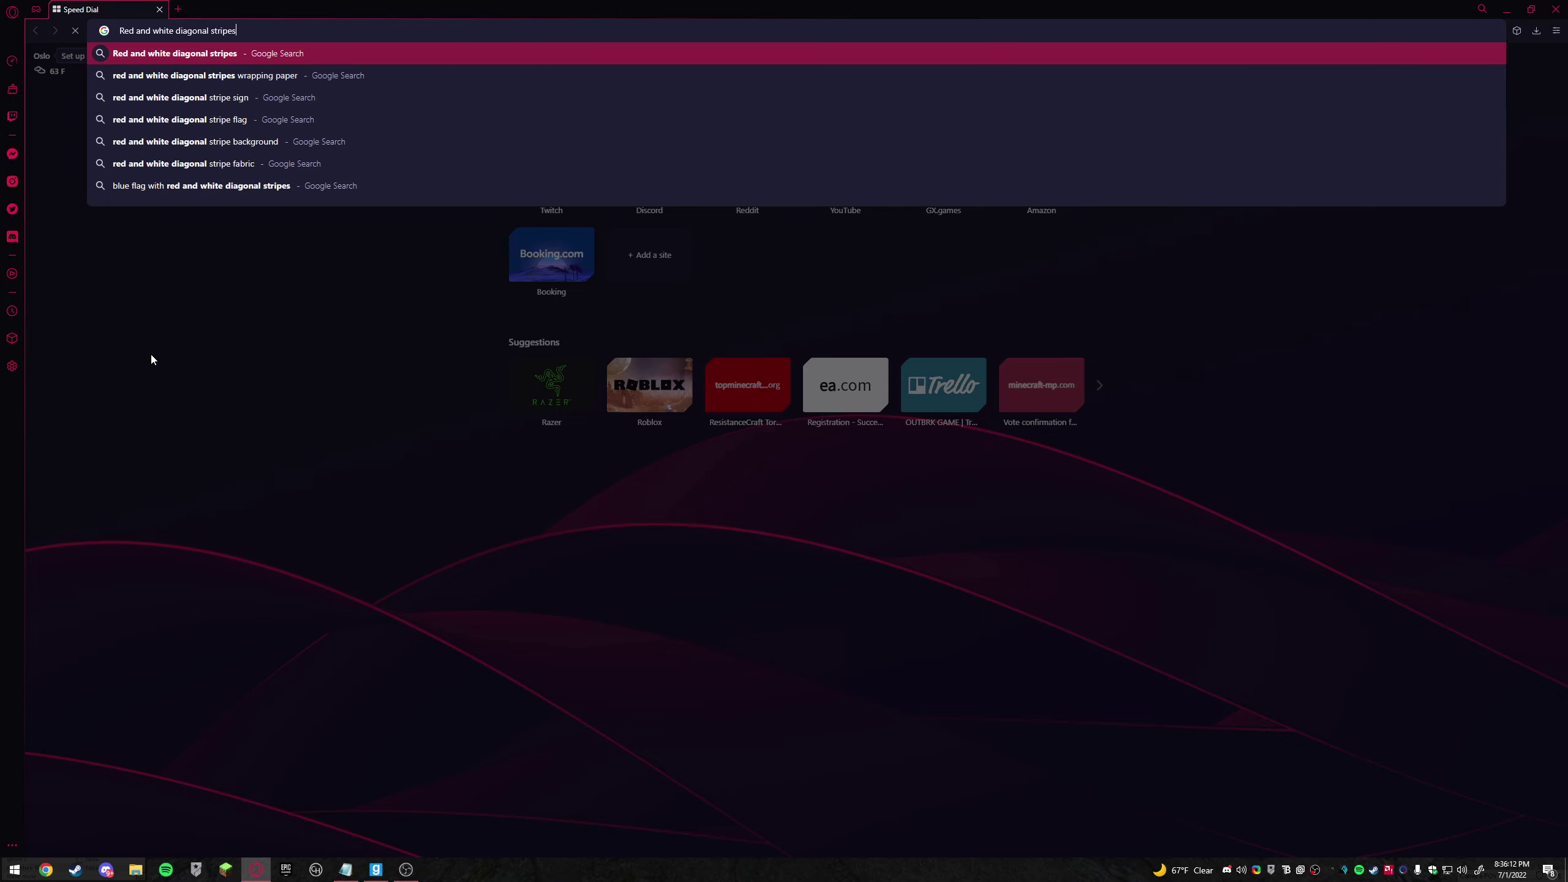
key(Return)
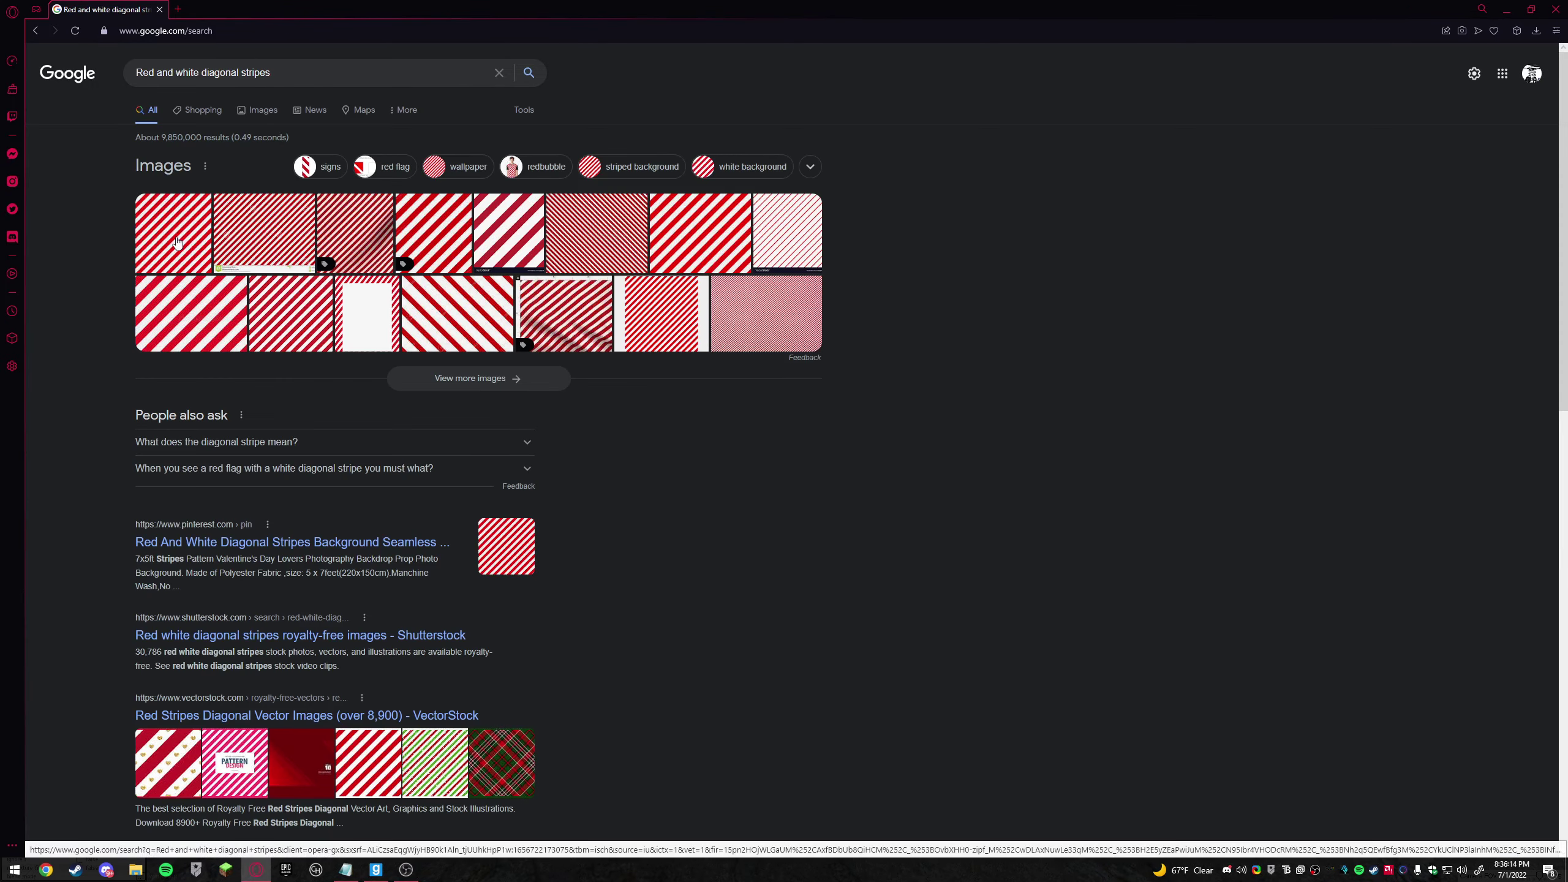
click(192, 113)
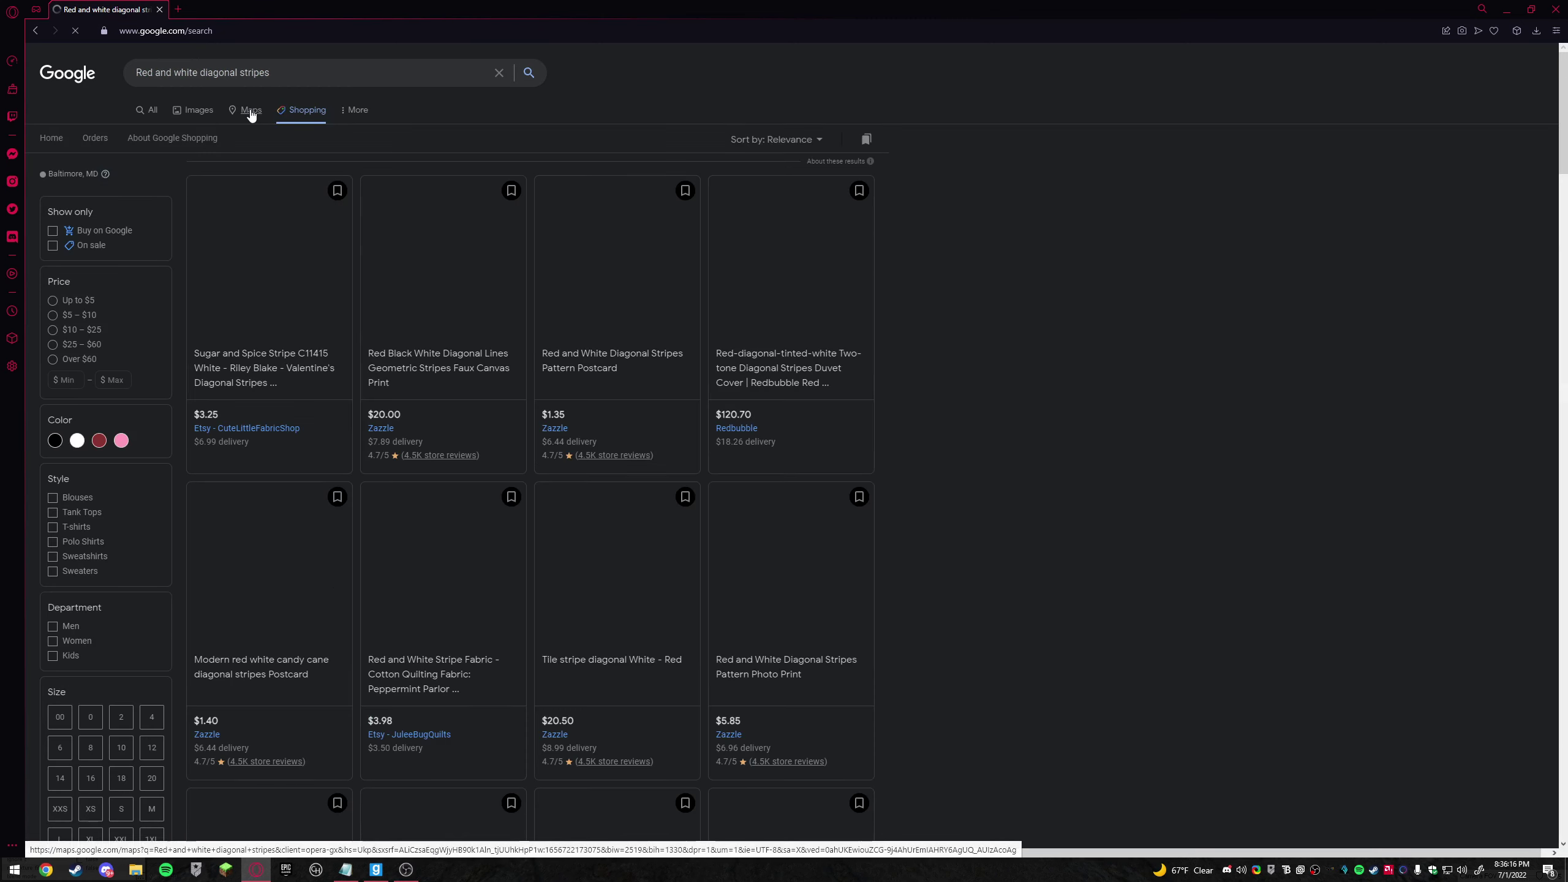
click(231, 117)
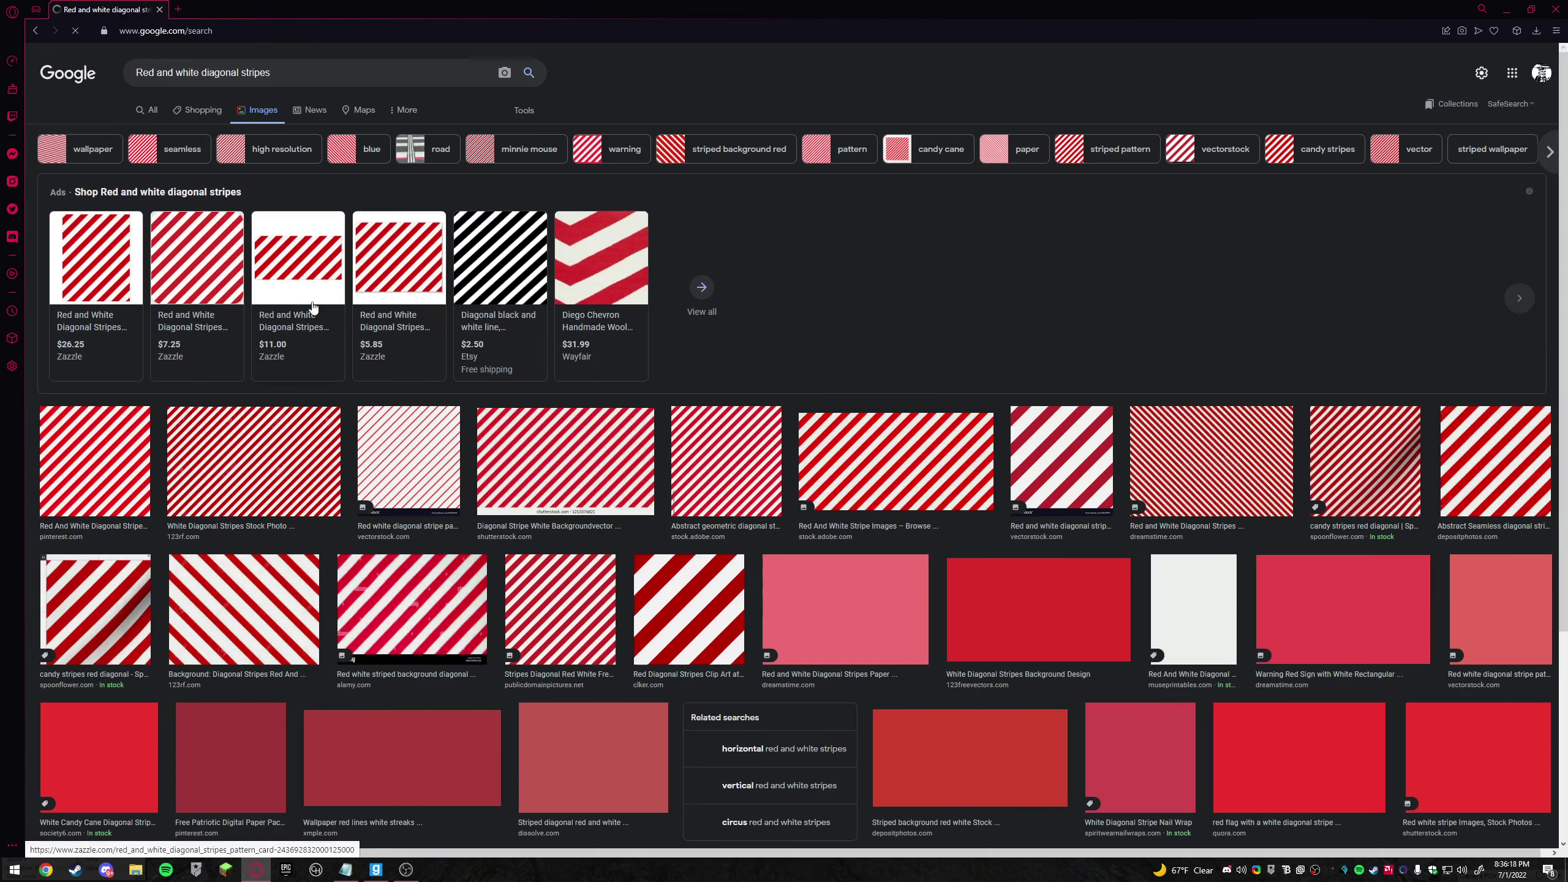
- Choose the "Red Diagonal Stripes Clip Art" result from Clker and open its full image in a new tab
scroll(374, 546, down, 4)
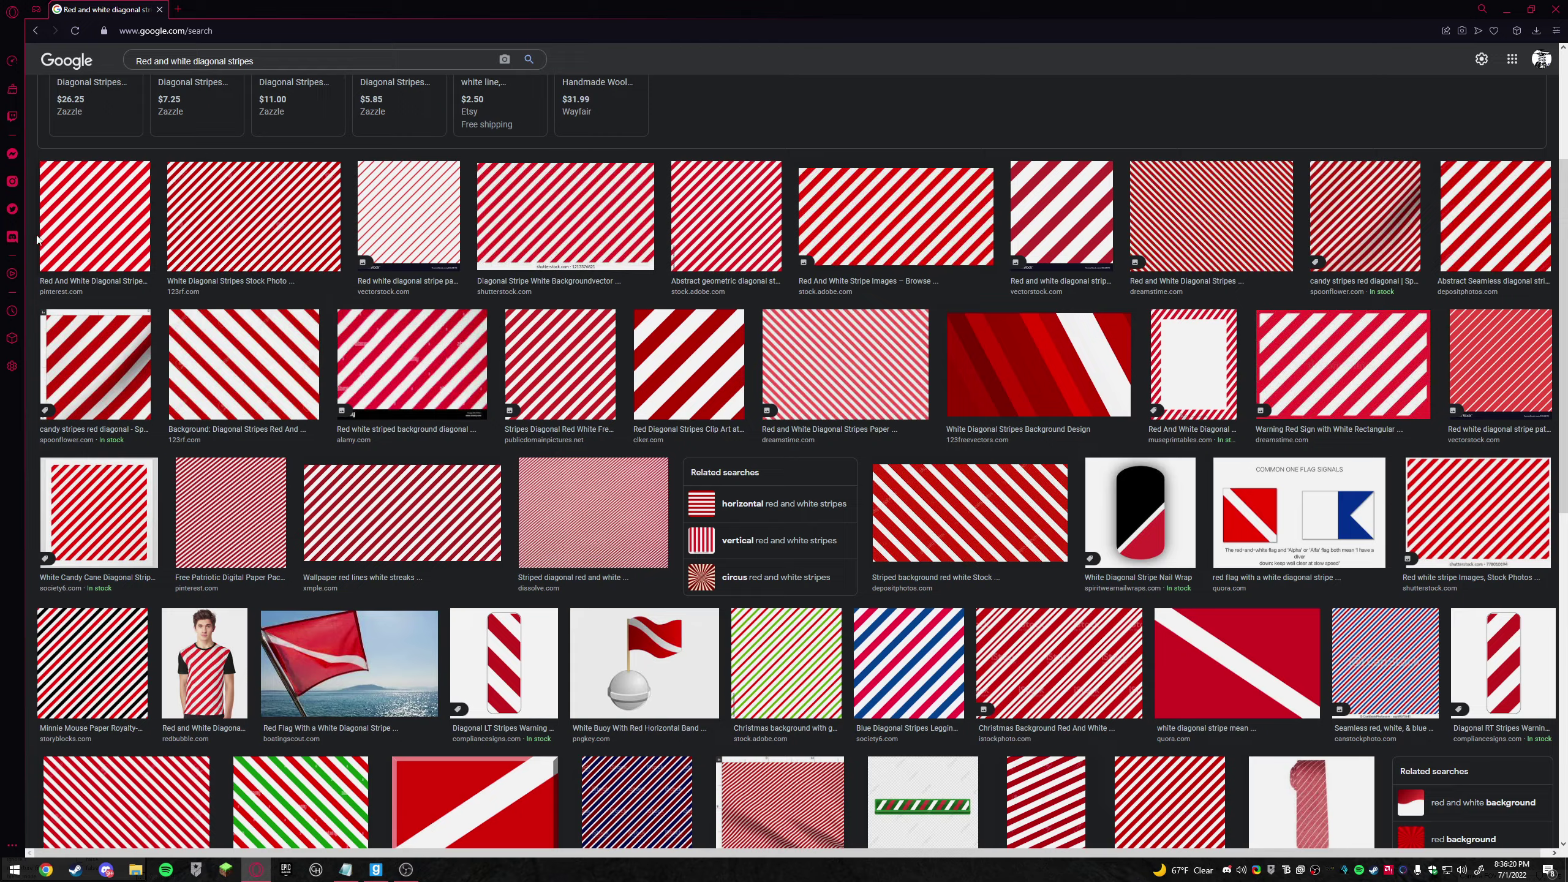
scroll(37, 239, up, 3)
scroll(994, 413, down, 6)
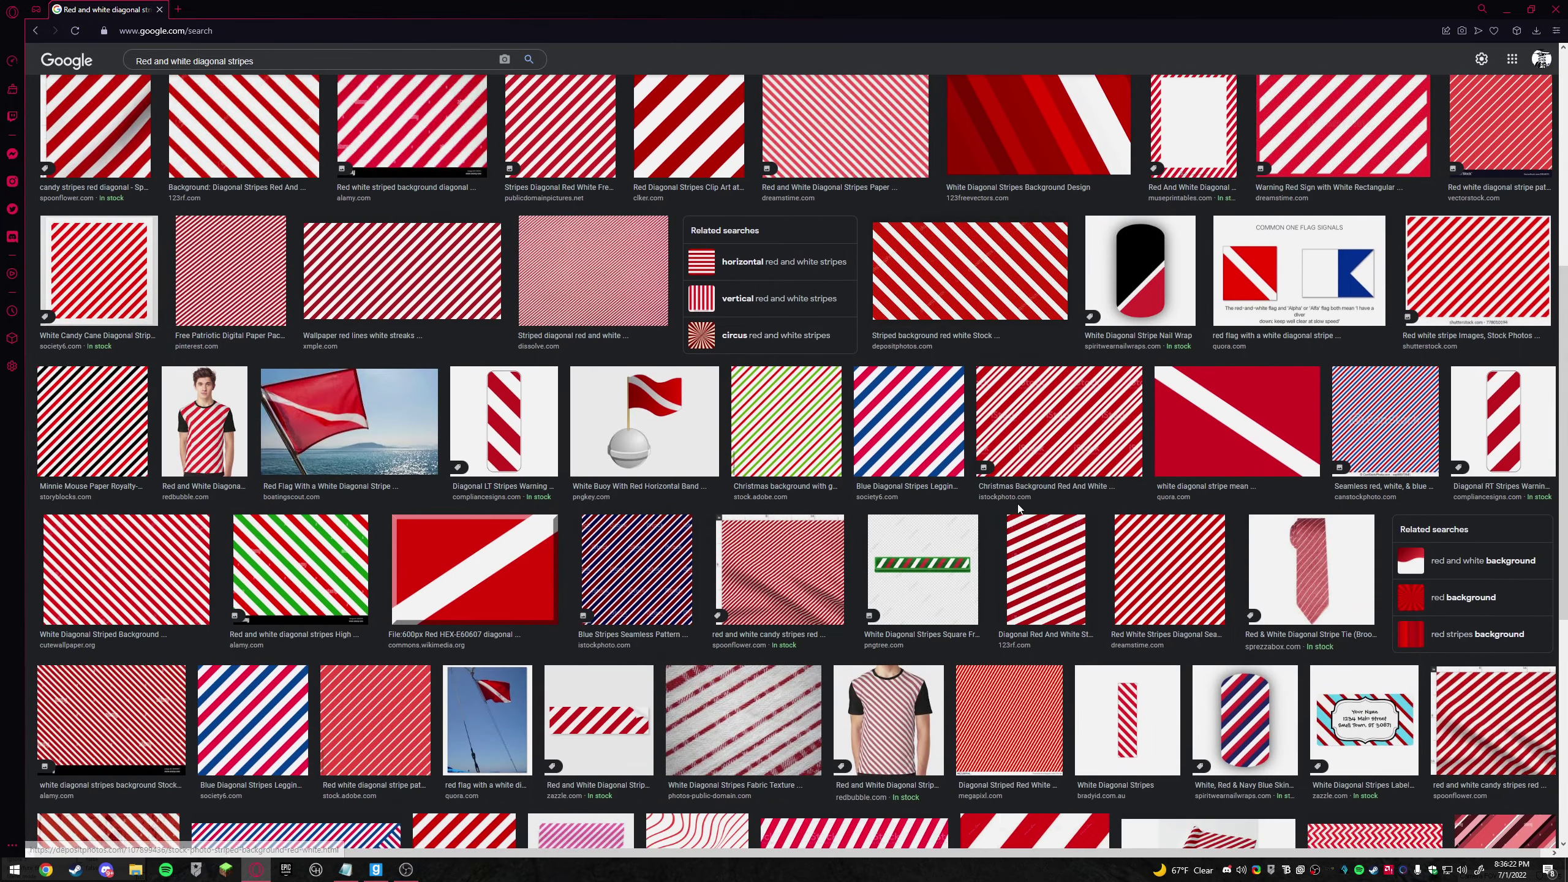
scroll(752, 377, up, 5)
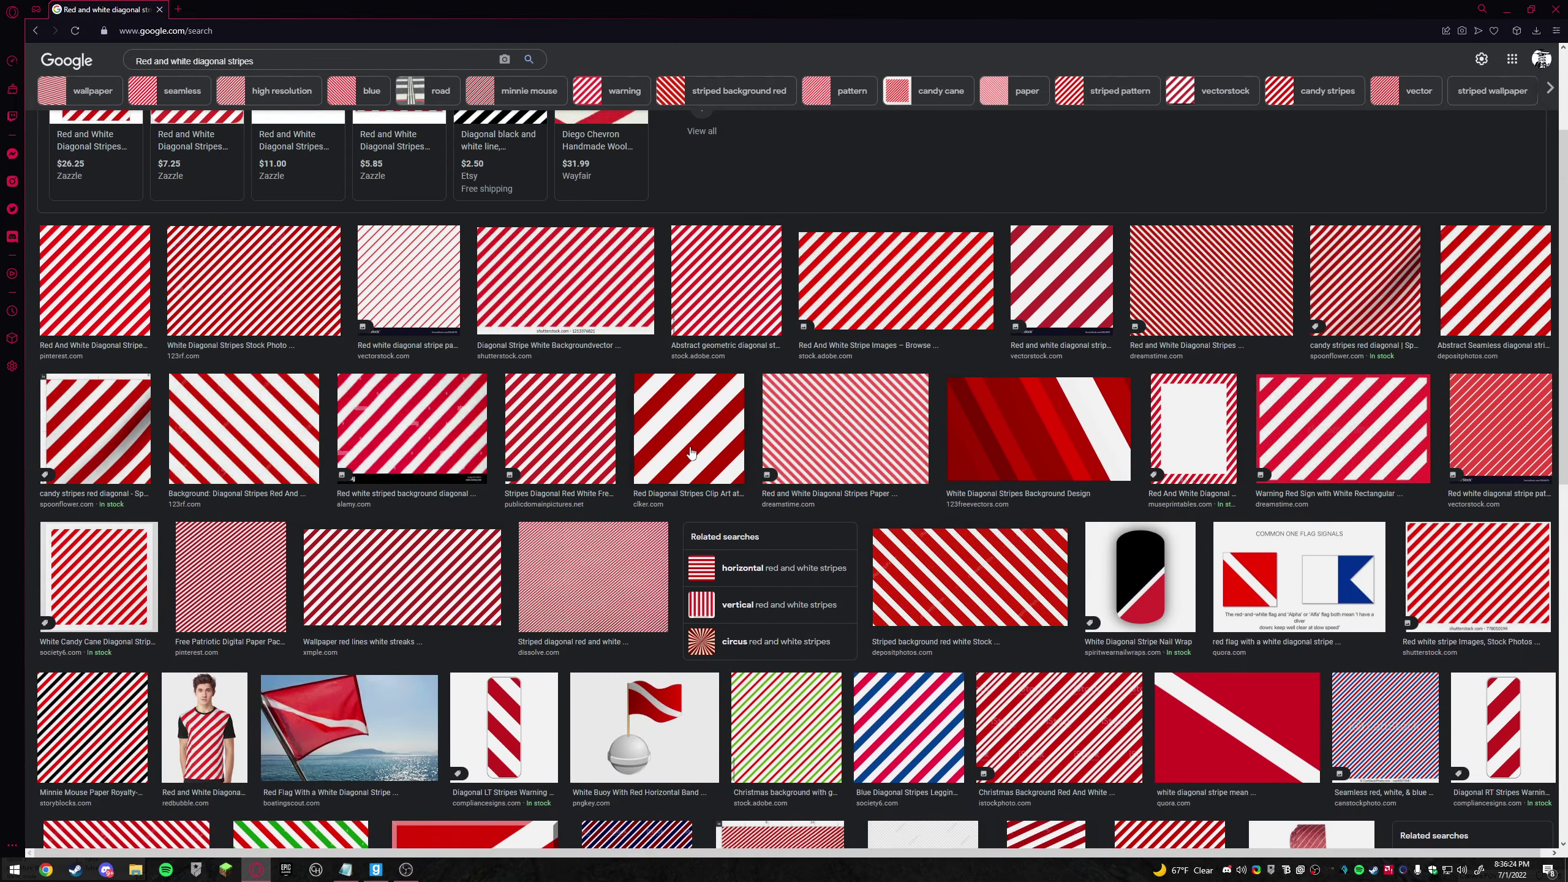
scroll(247, 346, down, 6)
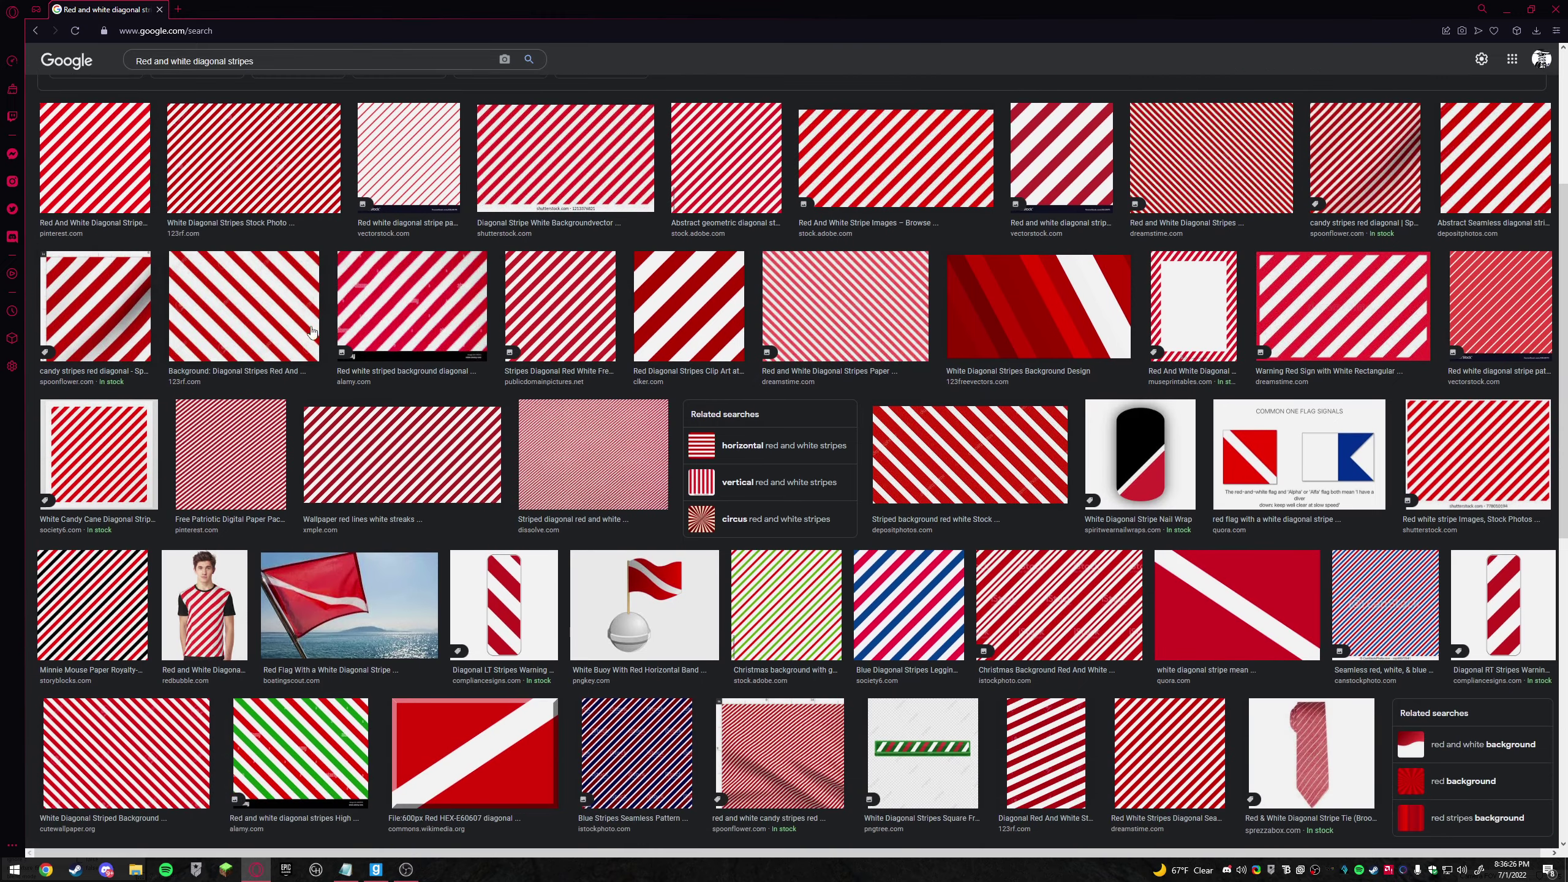
scroll(744, 535, up, 3)
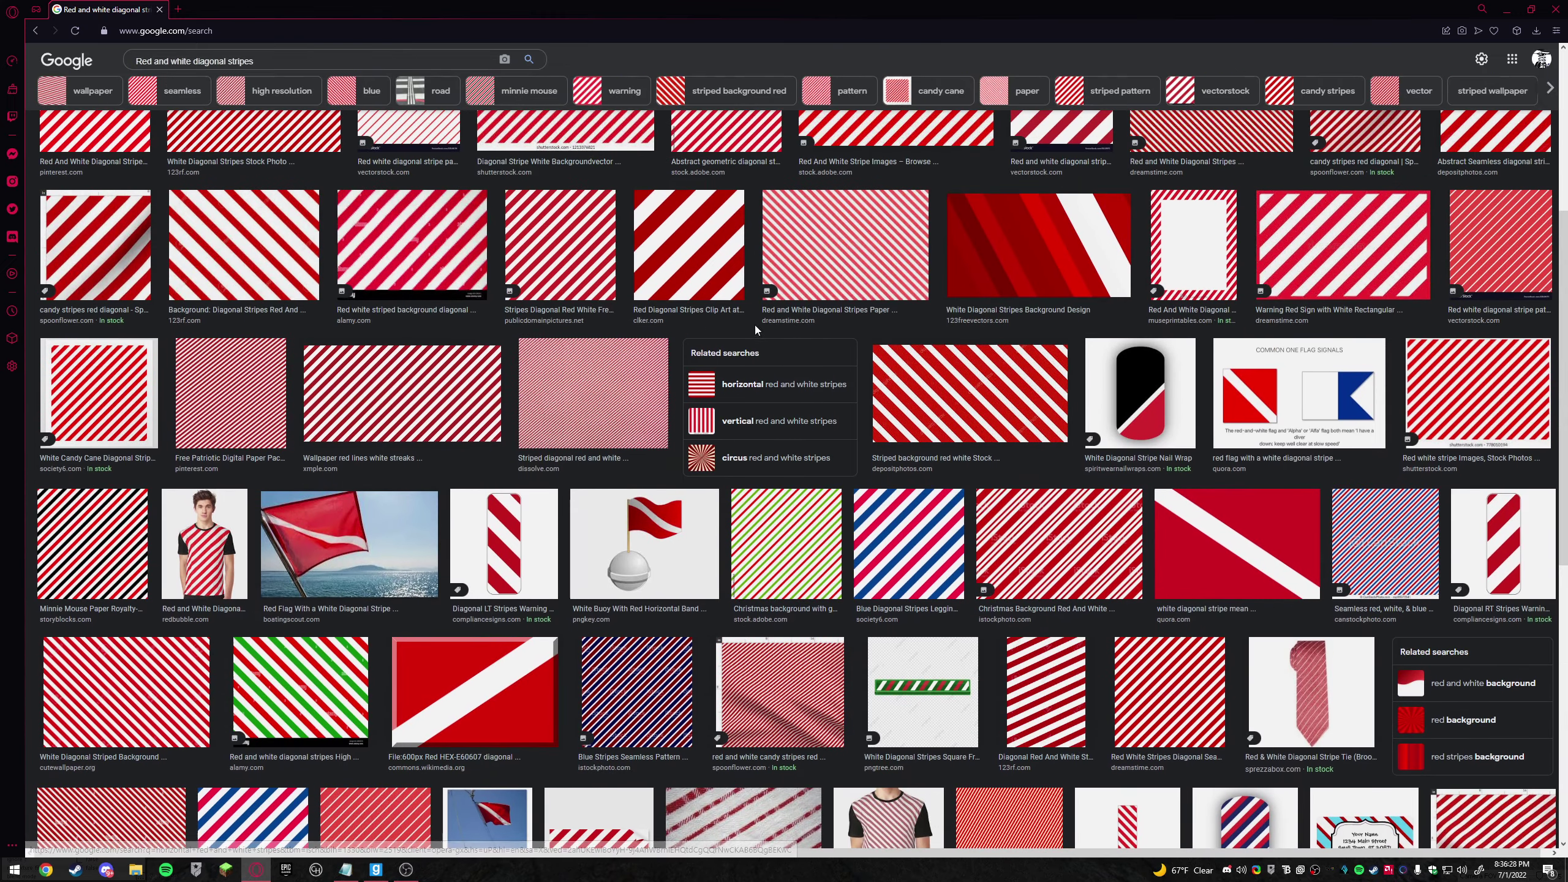
scroll(724, 284, up, 2)
click(736, 319)
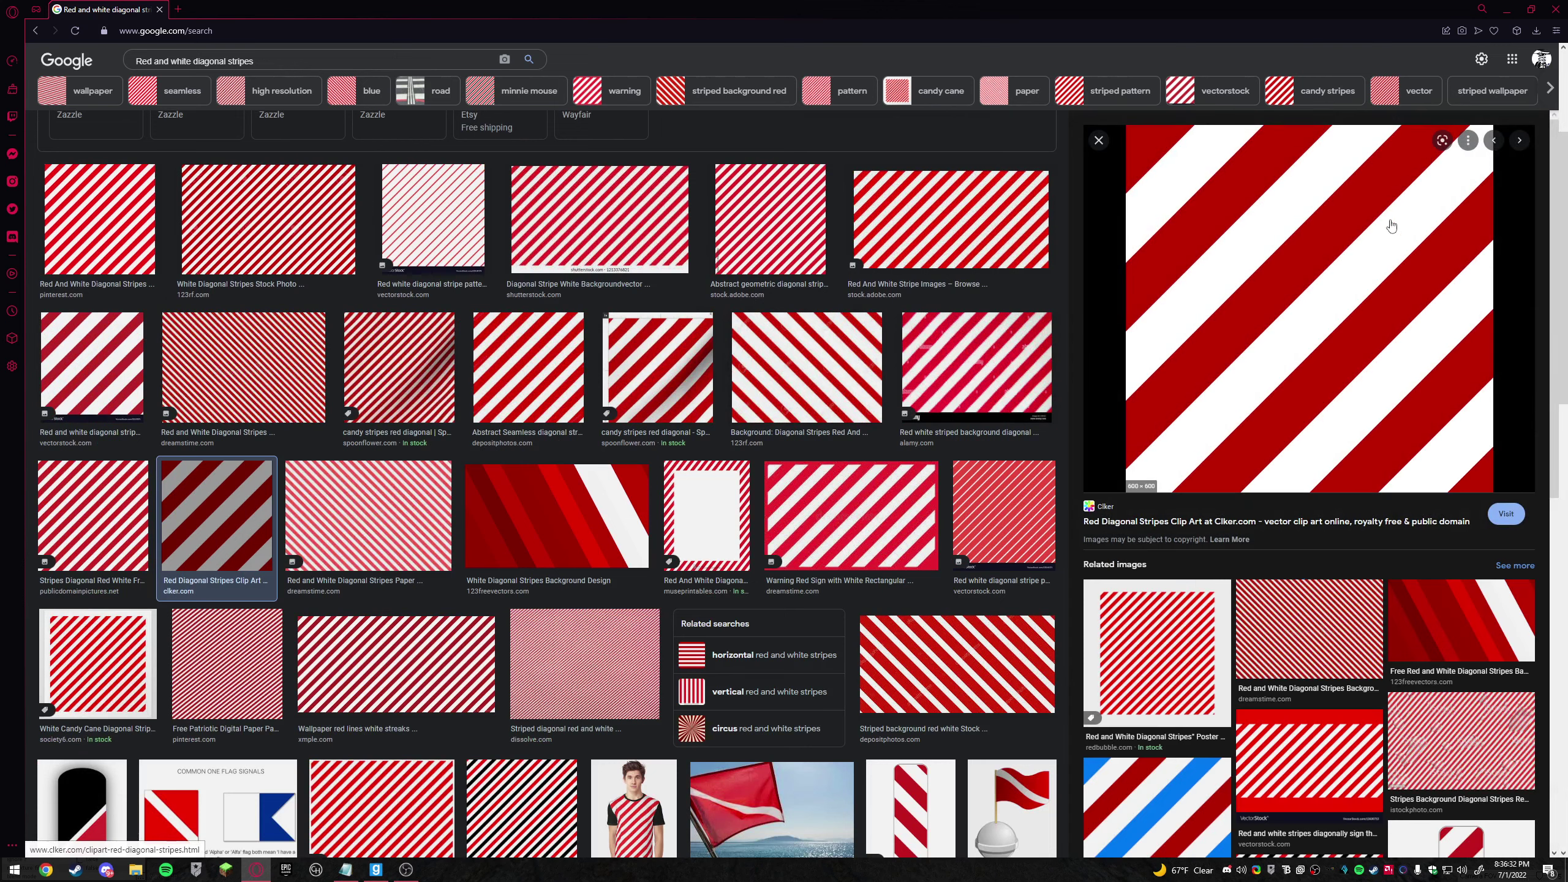
right_click(1341, 259)
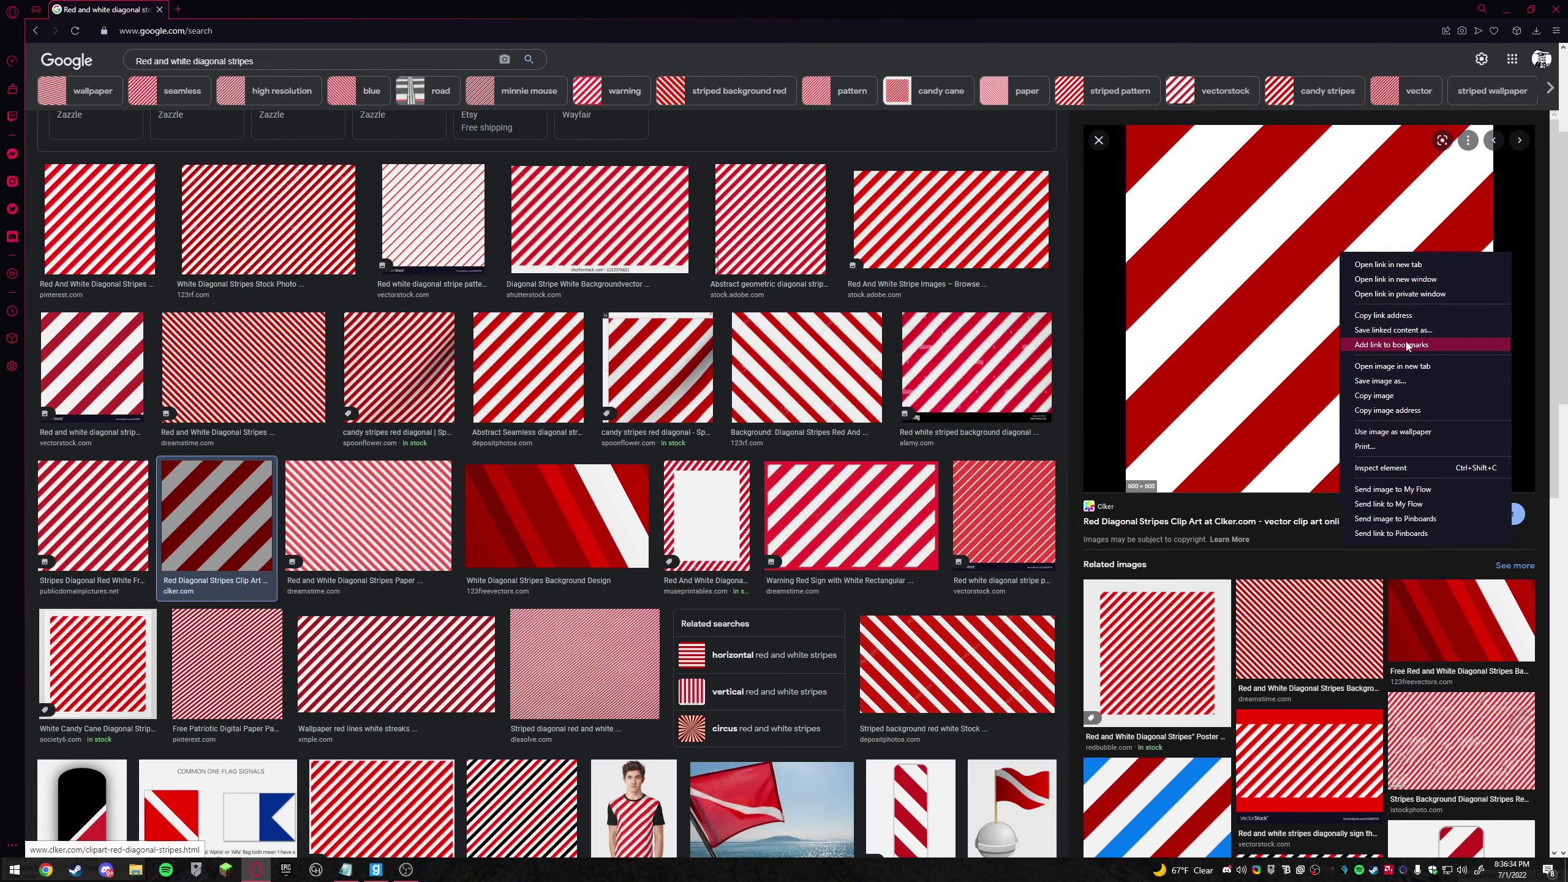
click(1392, 367)
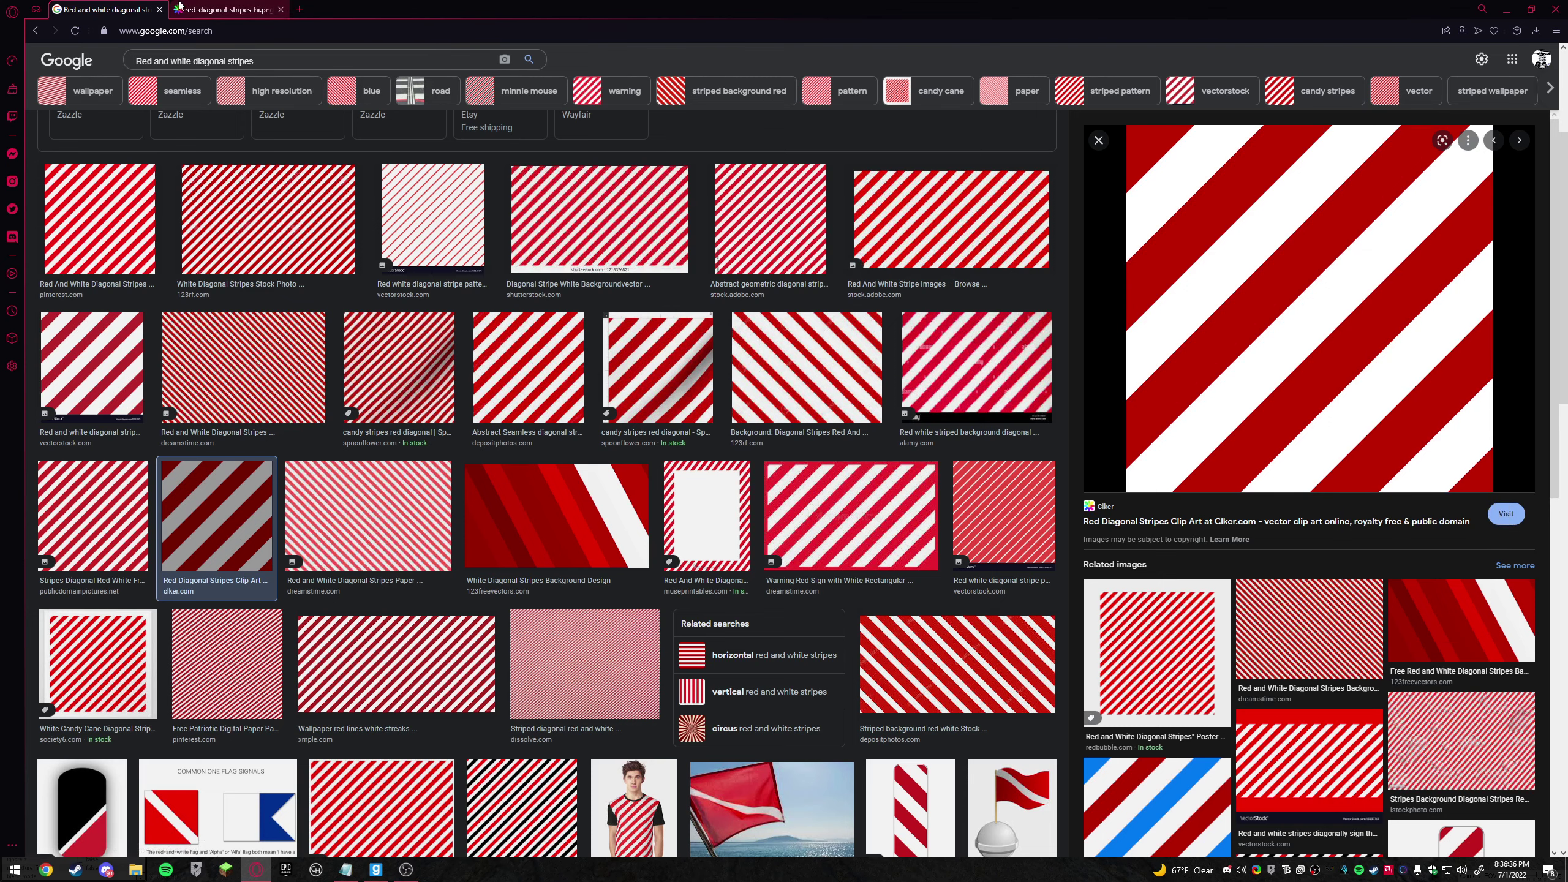
- Copy the web address of the opened red-diagonal-stripes-hi.png image and switch back to Garry's Mod
click(179, 7)
click(332, 31)
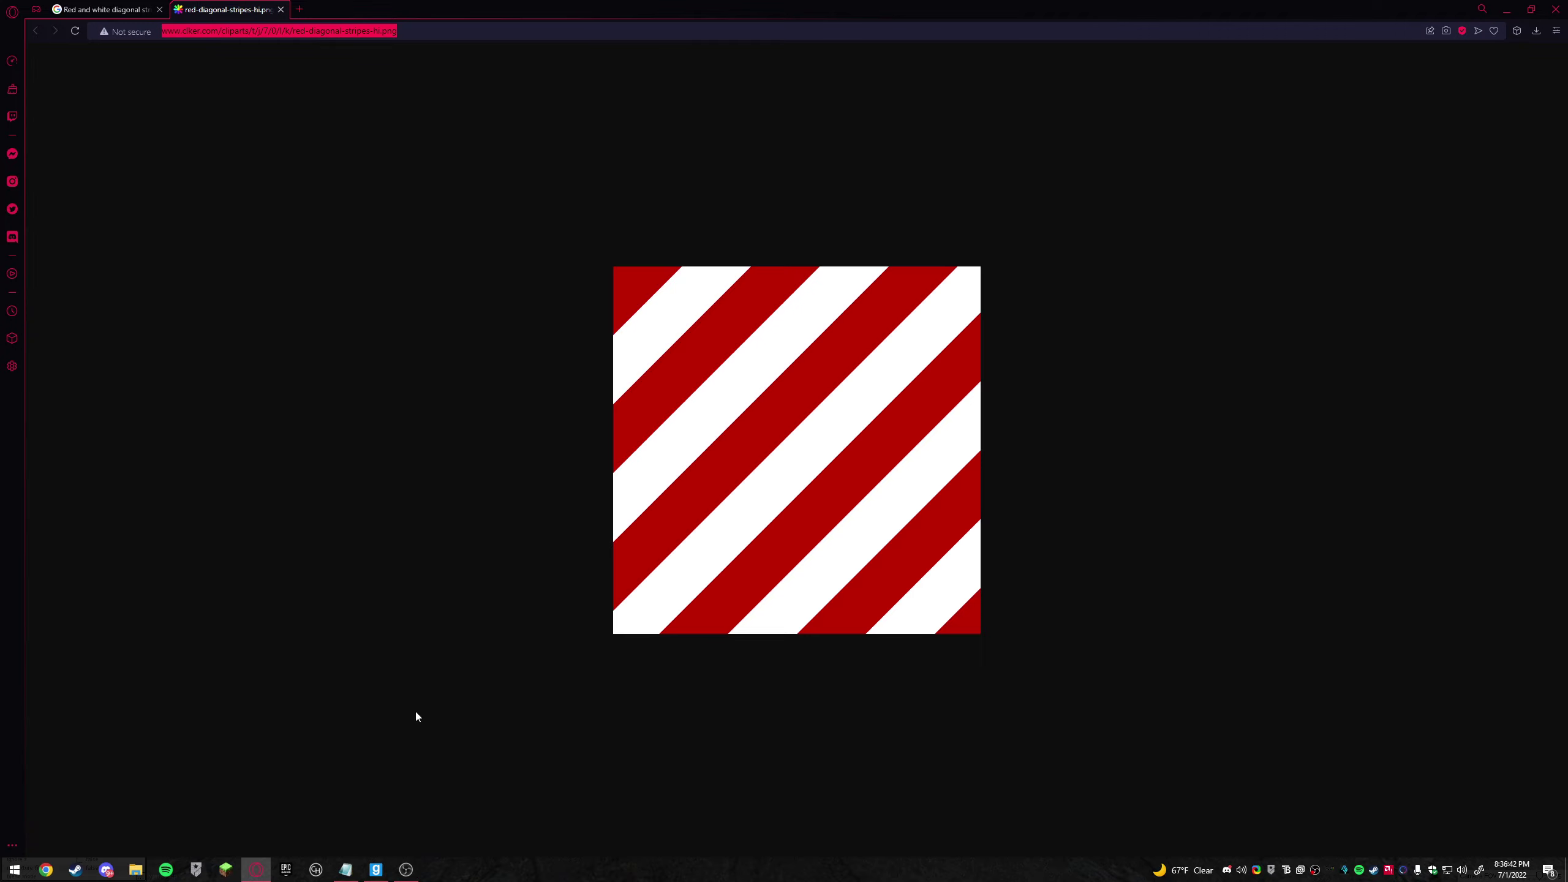
click(387, 869)
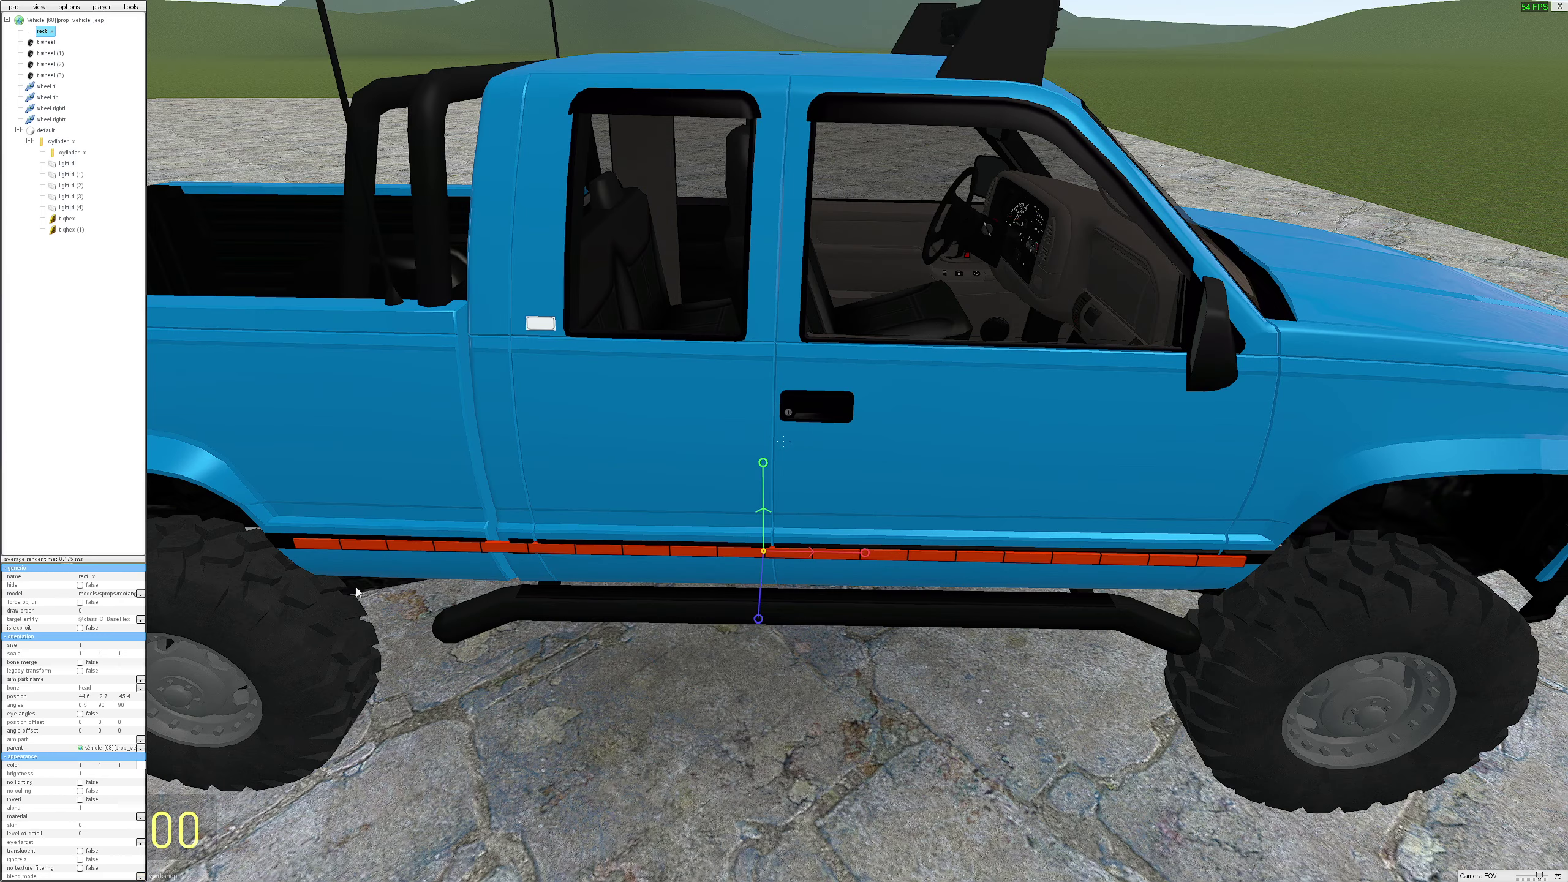
- Apply the copied stripe image address as the material of the orange strip on the truck's side
key(w)
drag(265, 528, 241, 567)
key(s)
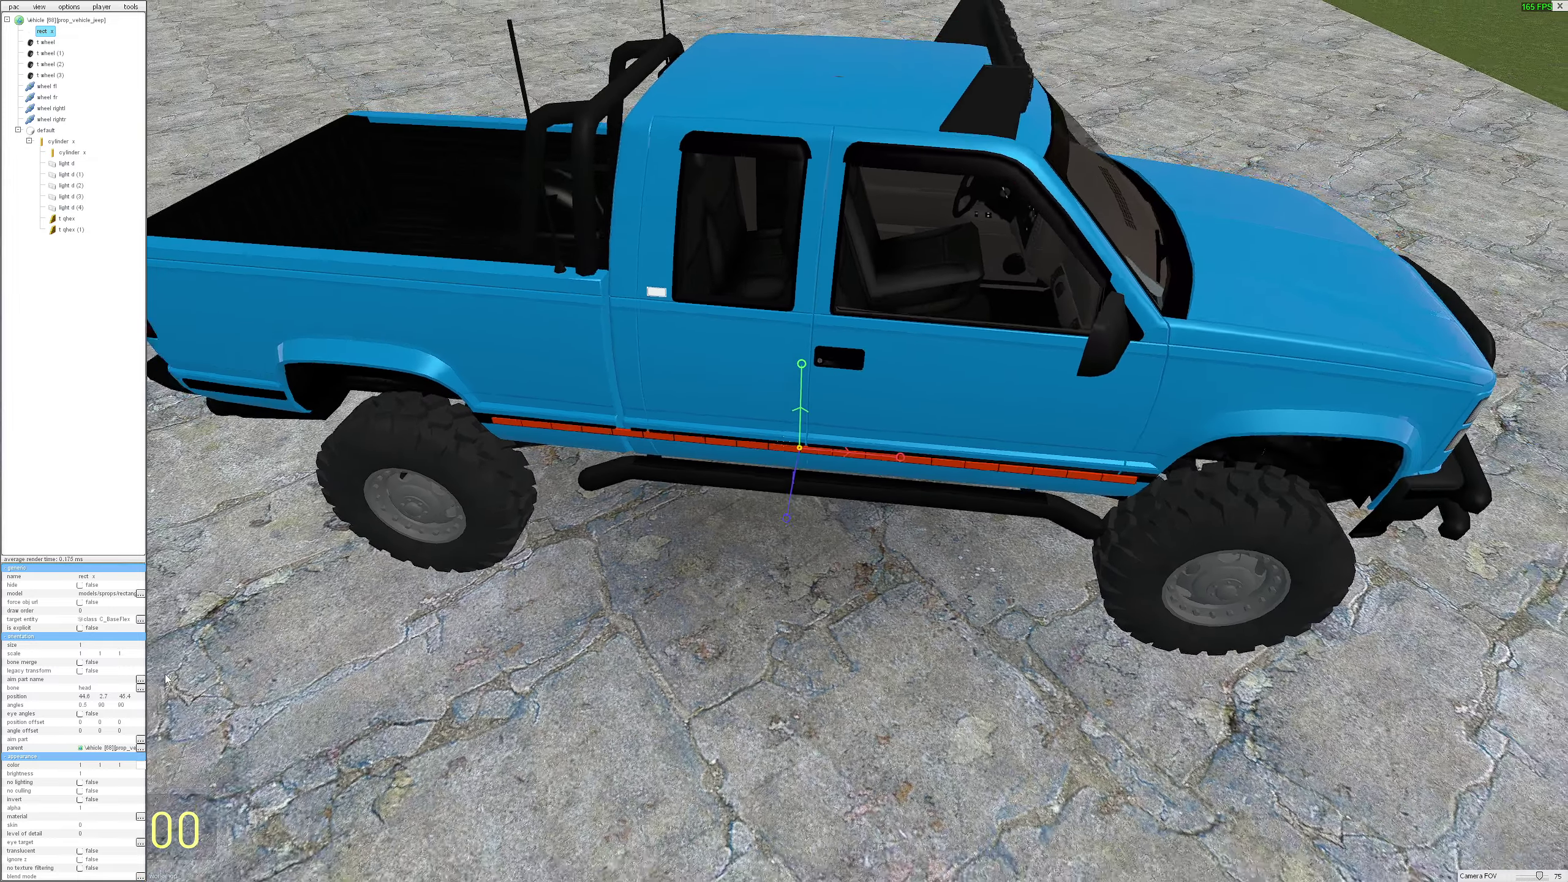
key(w)
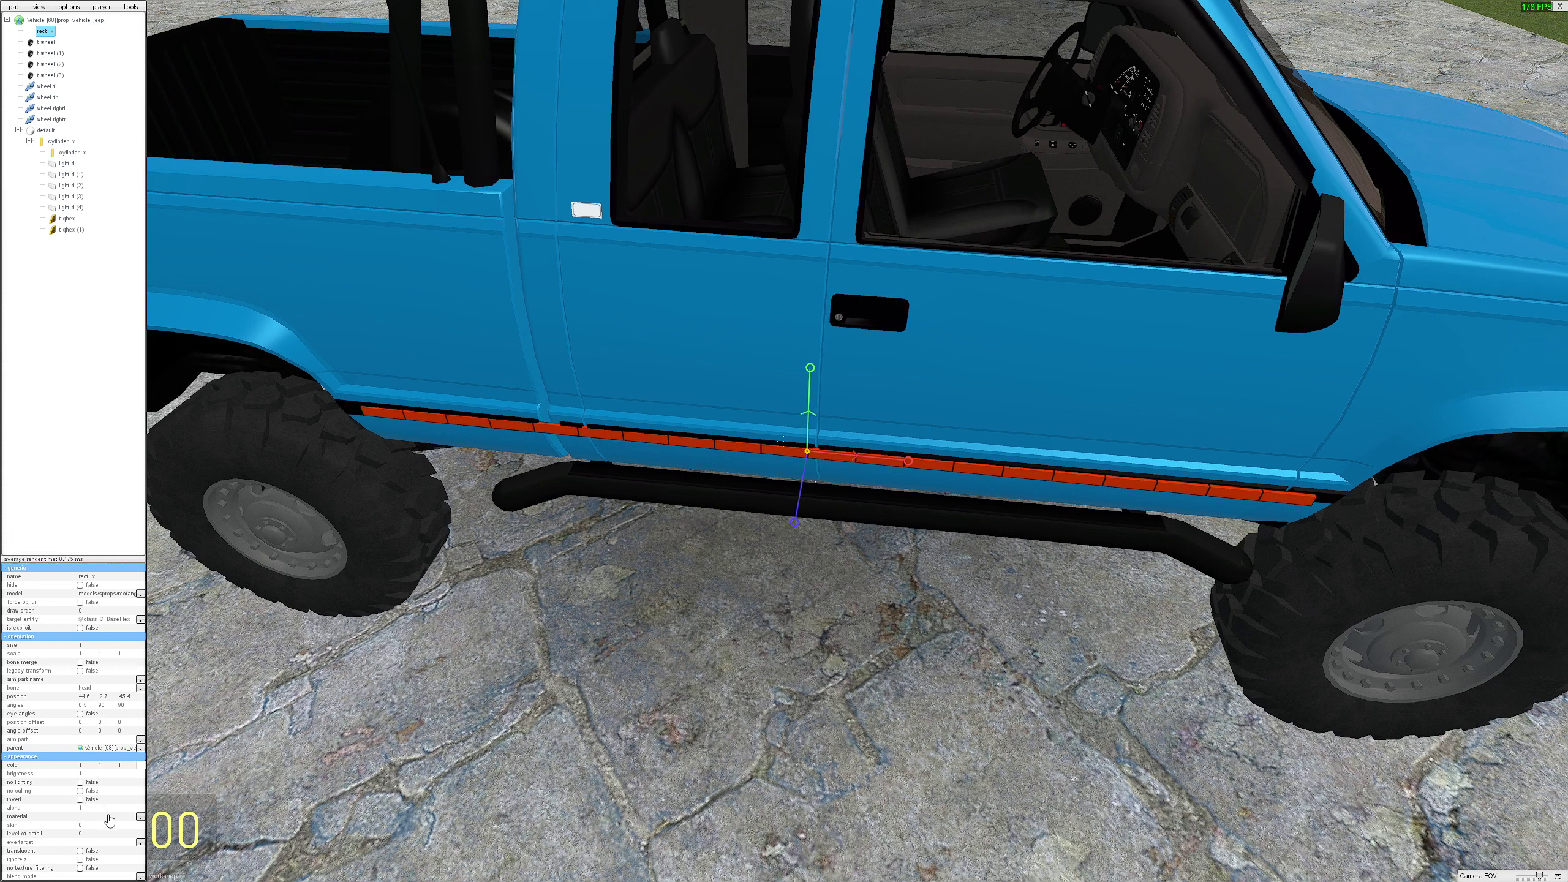
click(106, 819)
- Examine how the stripe texture maps along the strip between the wheel arches
drag(475, 615, 505, 550)
key(a)
key(w)
key(w)
key(s)
key(a)
key(w)
key(s)
key(w)
- Leave the PAC editor and bring up the Builder Plastic props in the spawn menu
key(ctrl+e)
key(q)
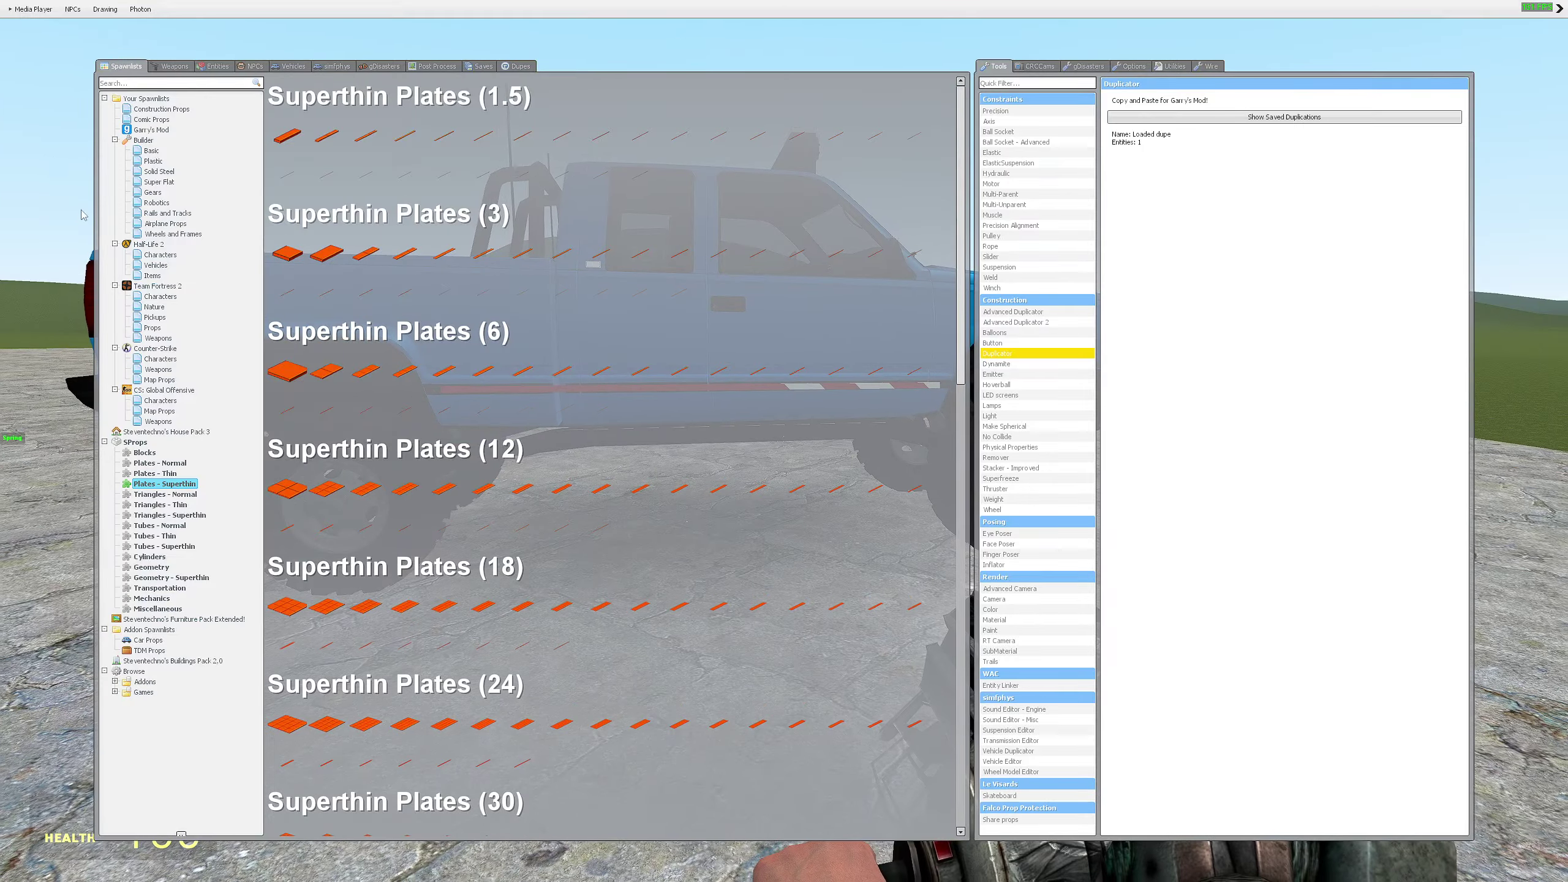
click(153, 161)
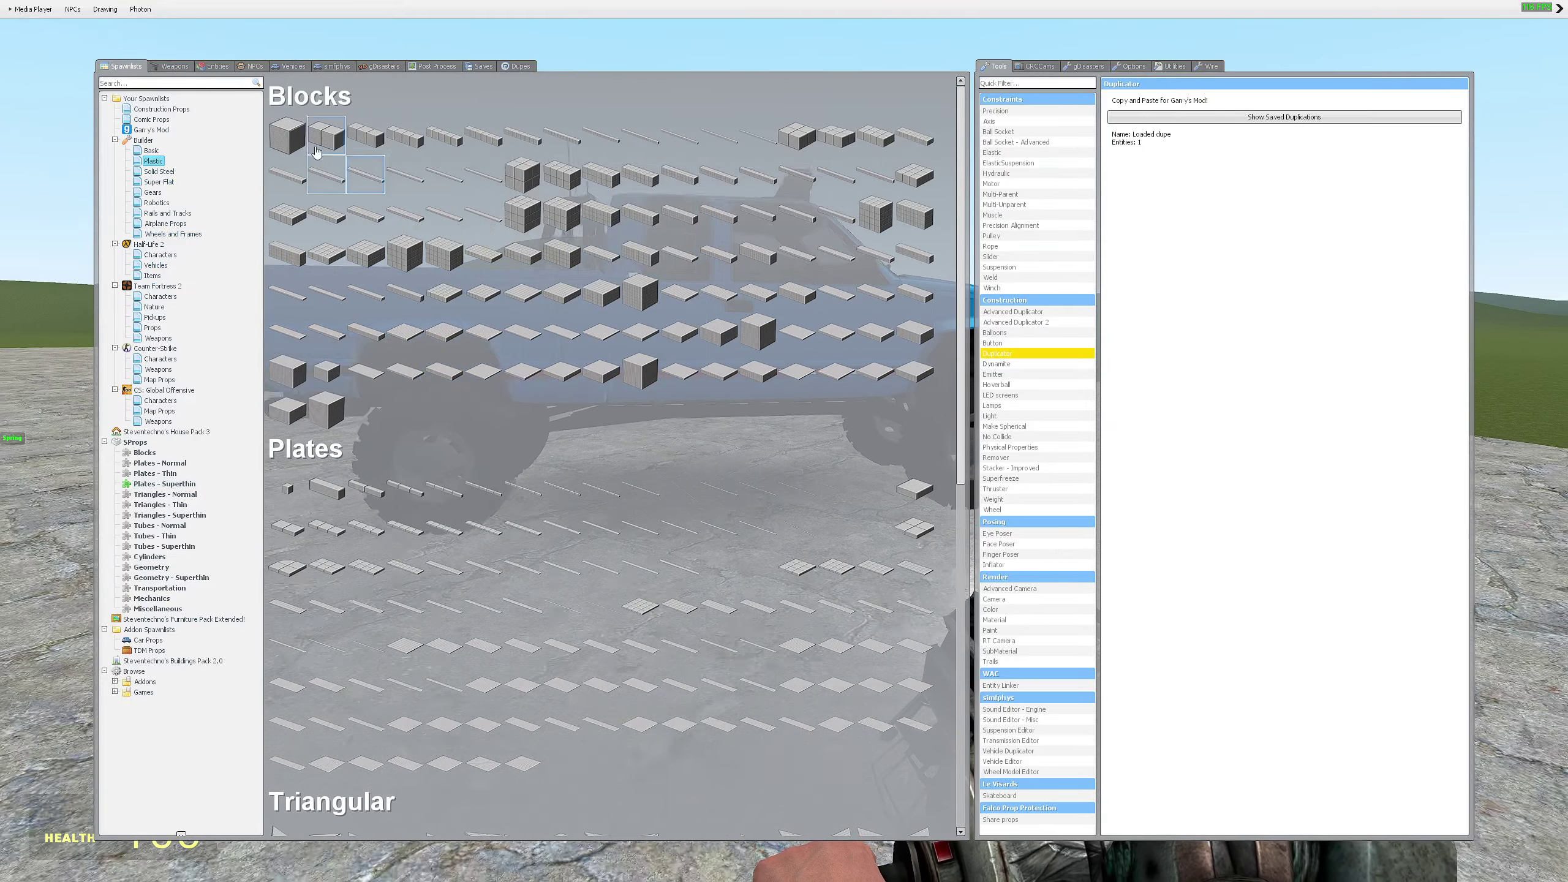
- Try the first plastic cube block as the striped part's model in the PAC editor
right_click(296, 141)
click(320, 148)
key(c)
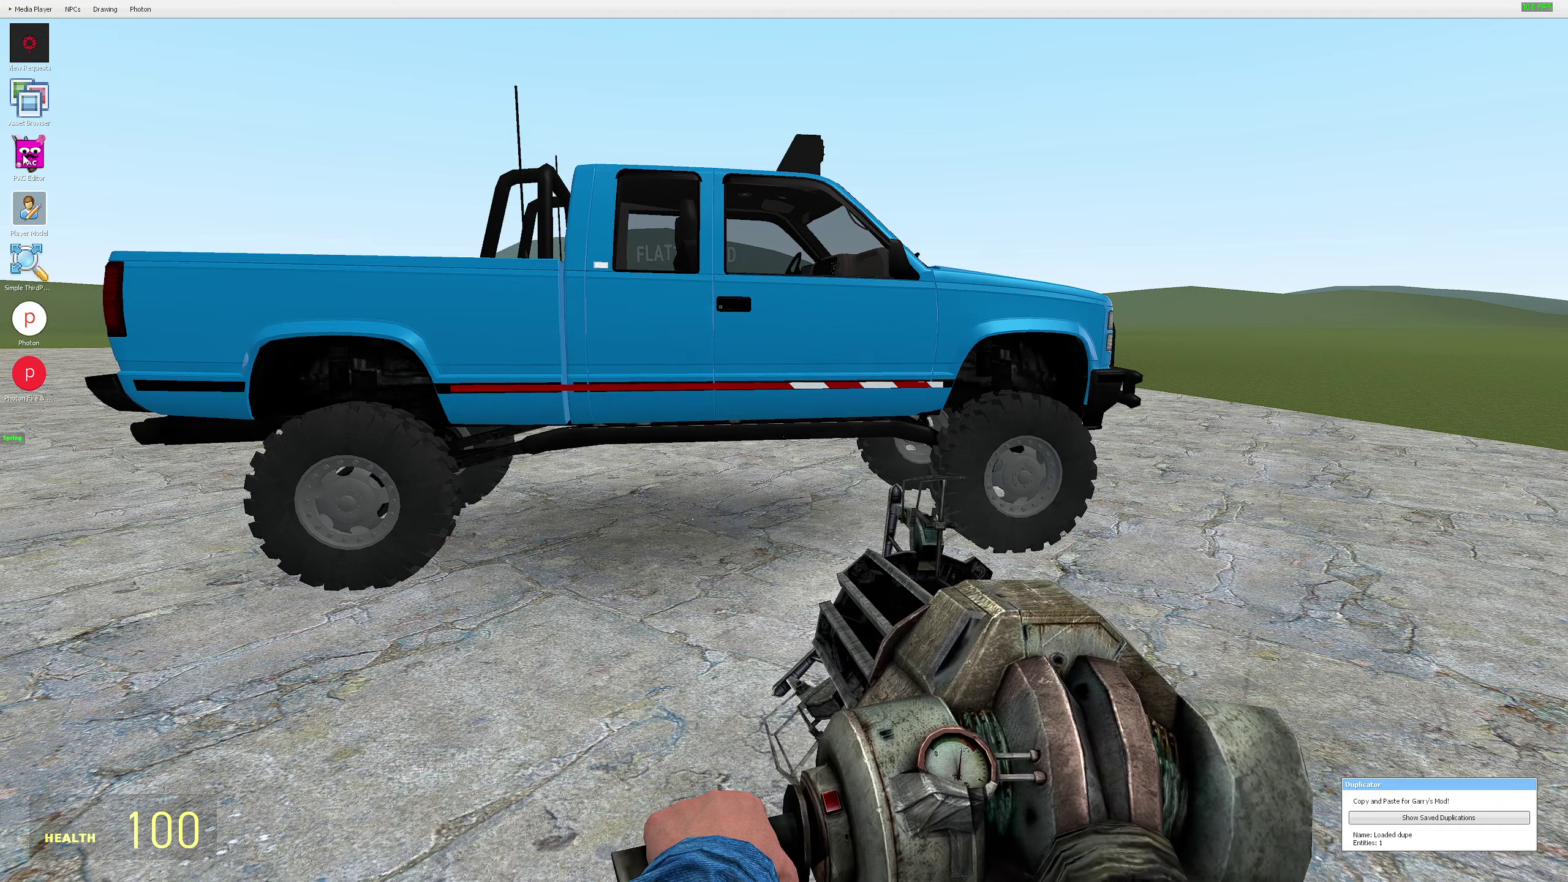
click(23, 159)
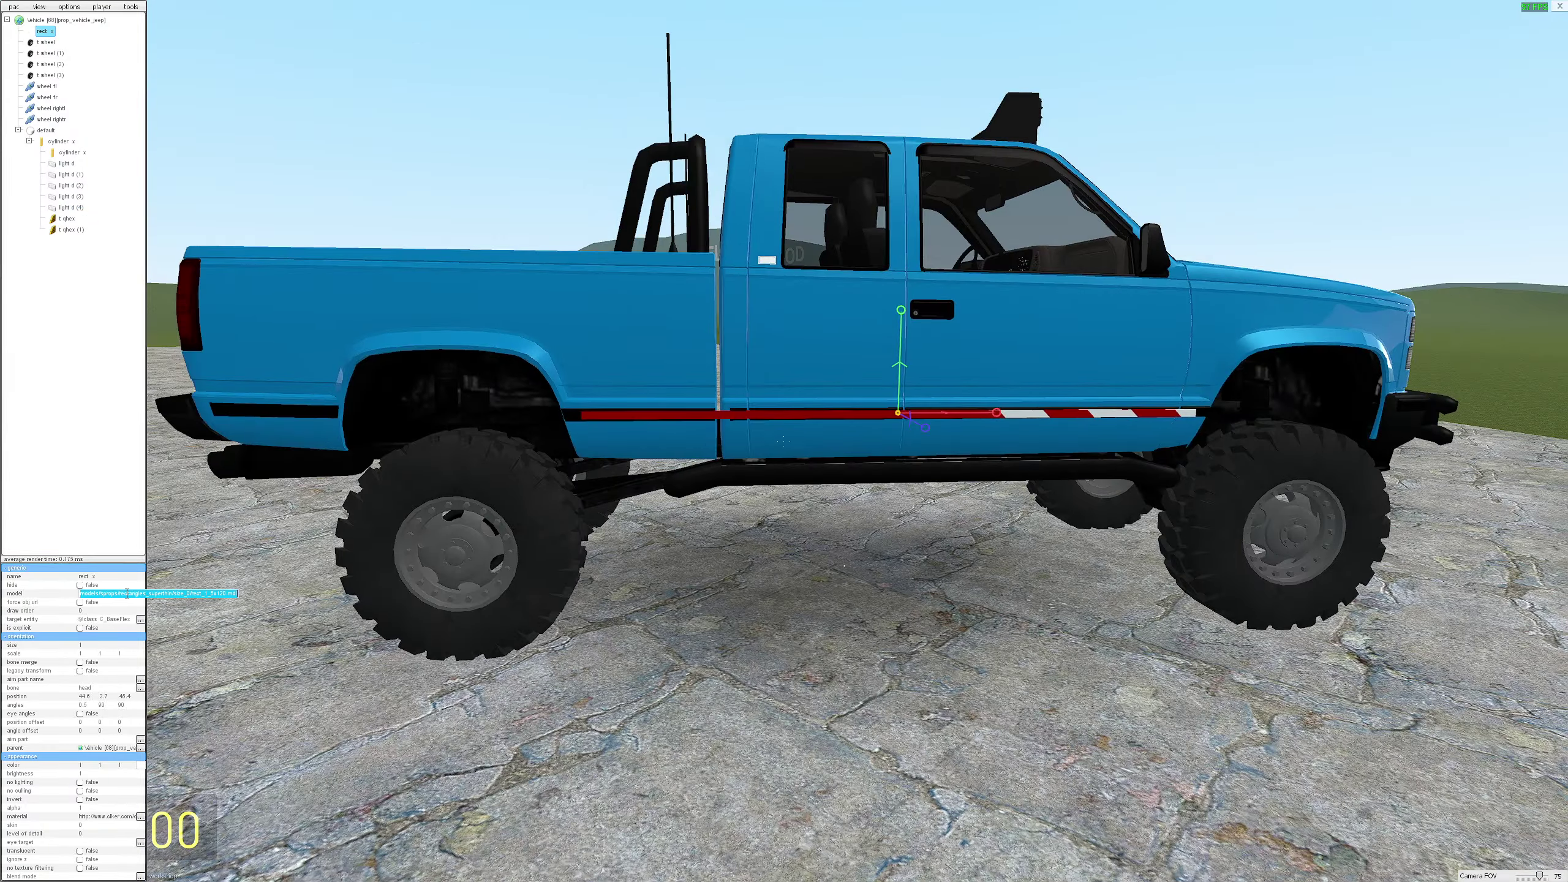
click(237, 574)
mouse_move(498, 559)
mouse_down()
mouse_move(518, 515)
mouse_move(515, 552)
mouse_up()
key(w)
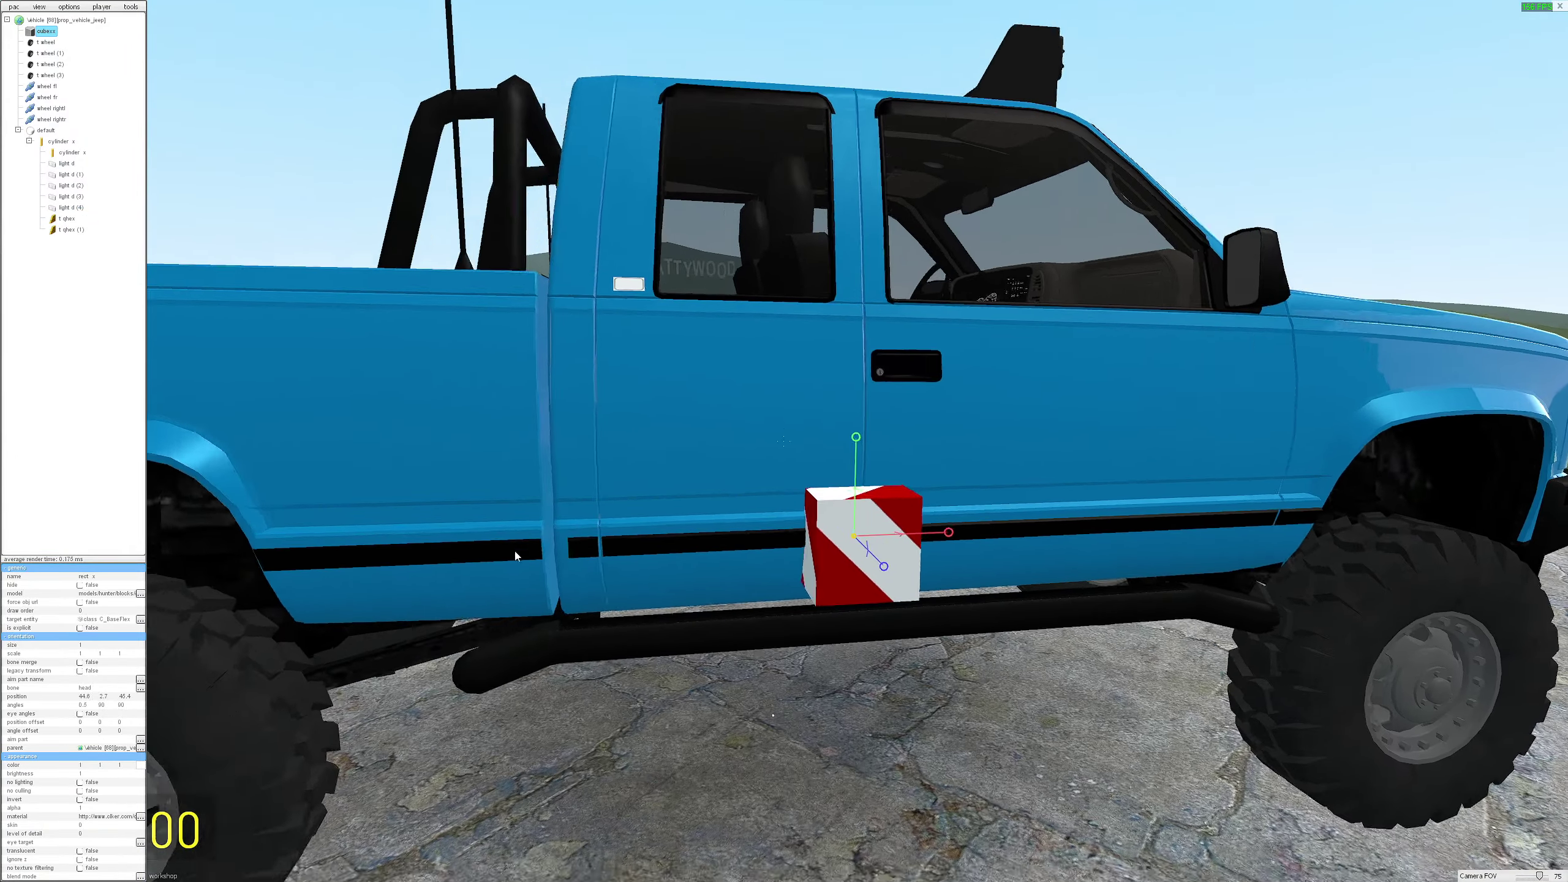
- Replace the part's model with a square plate copied from the Plates section of the Plastic props
key(ctrl+e)
key(q)
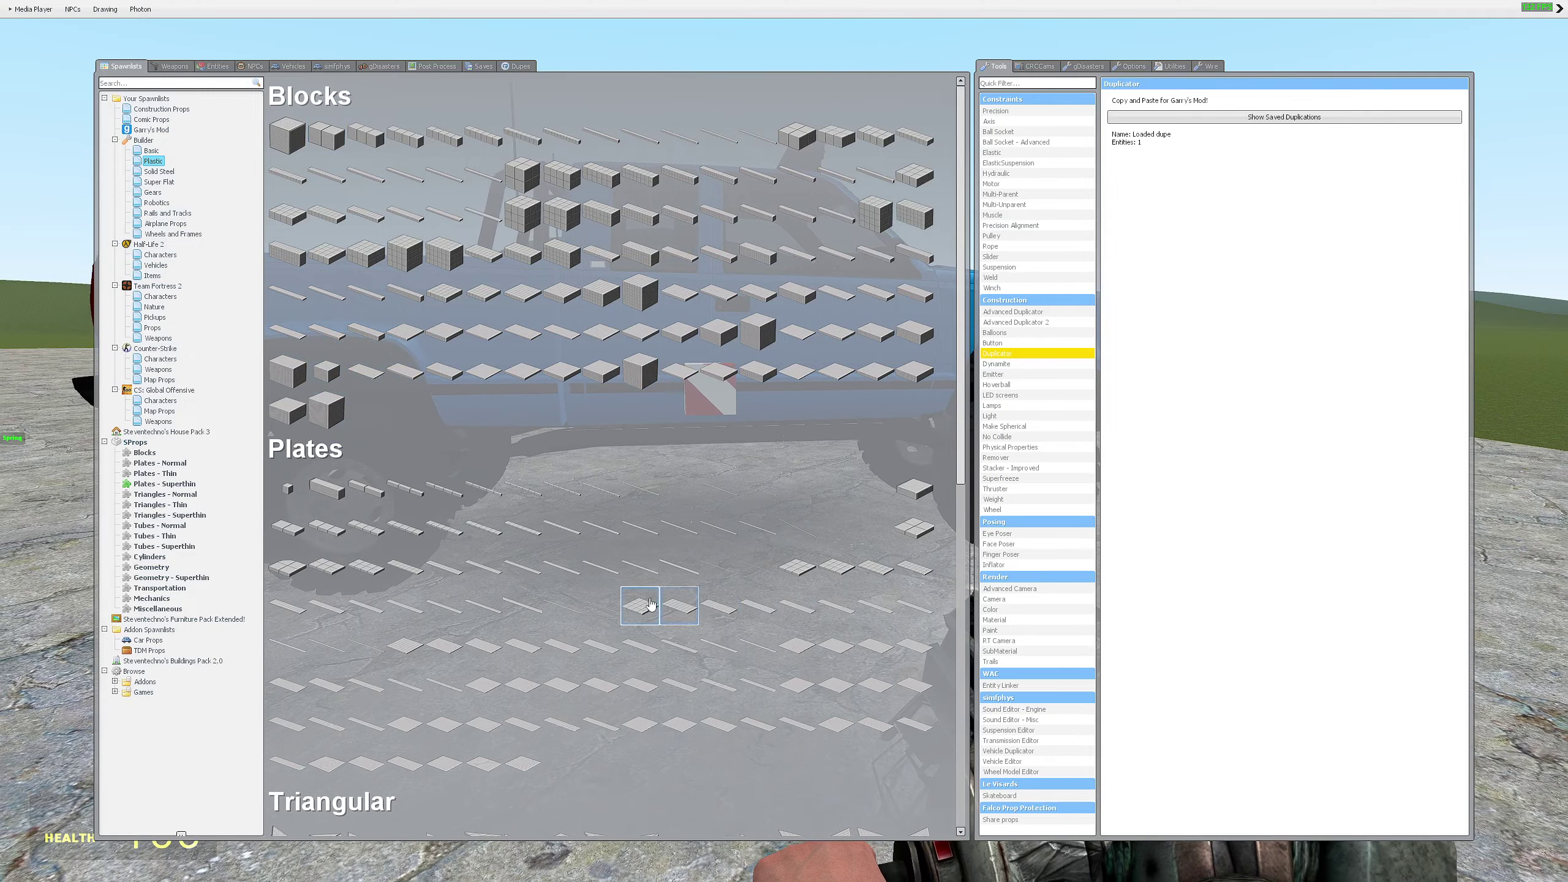
click(655, 605)
key(c)
click(32, 157)
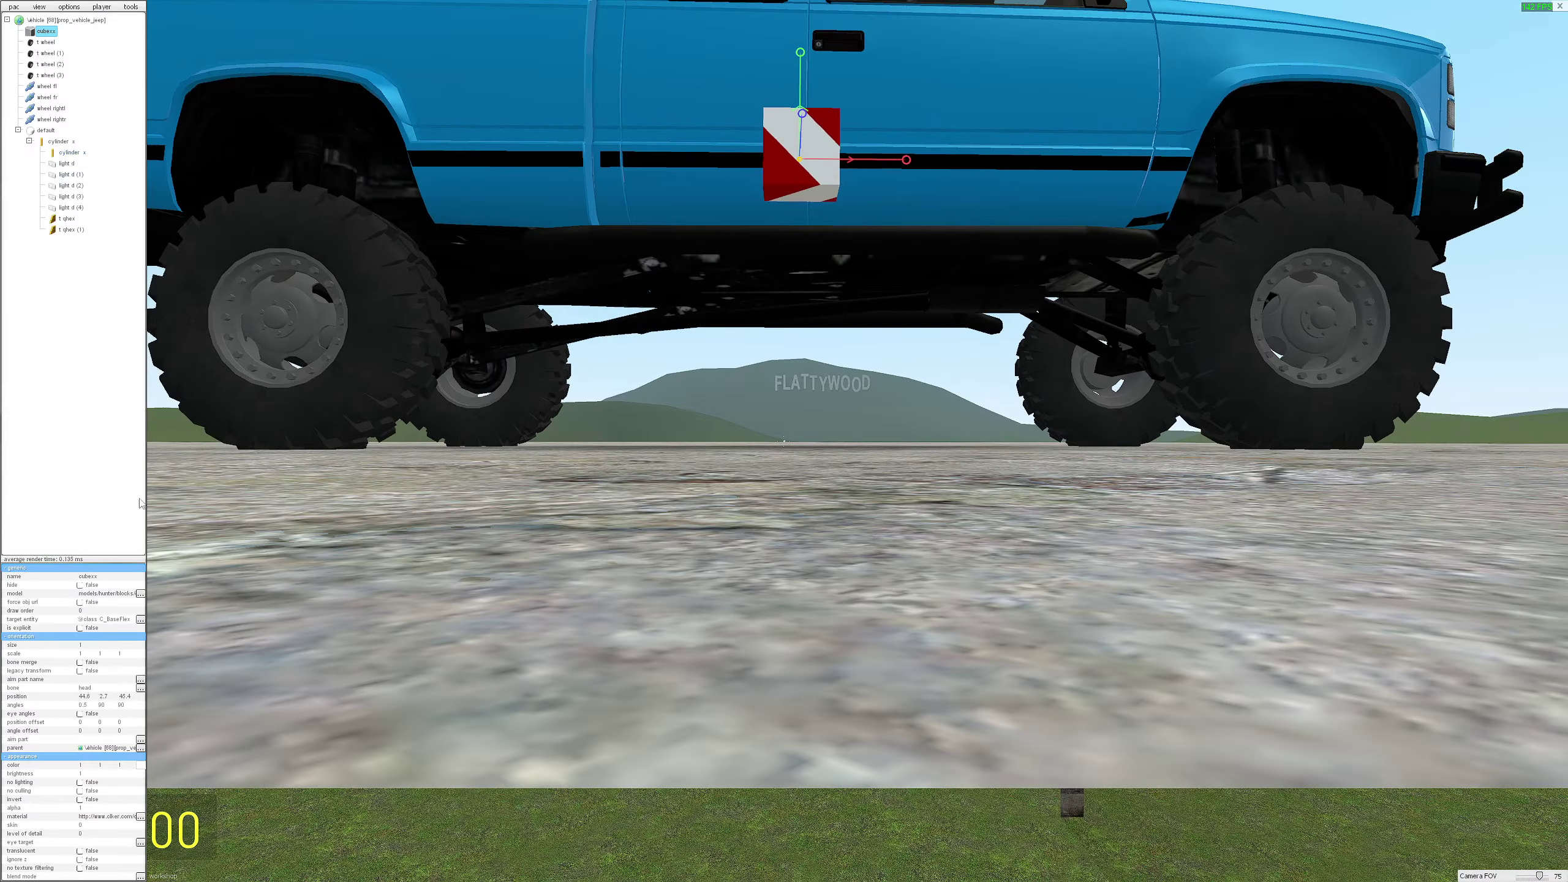
click(275, 594)
drag(603, 524, 565, 627)
key(w)
key(s)
key(w)
- Flatten the striped plate into a thin strip by setting its second scale value to 0.05
drag(100, 654, 100, 651)
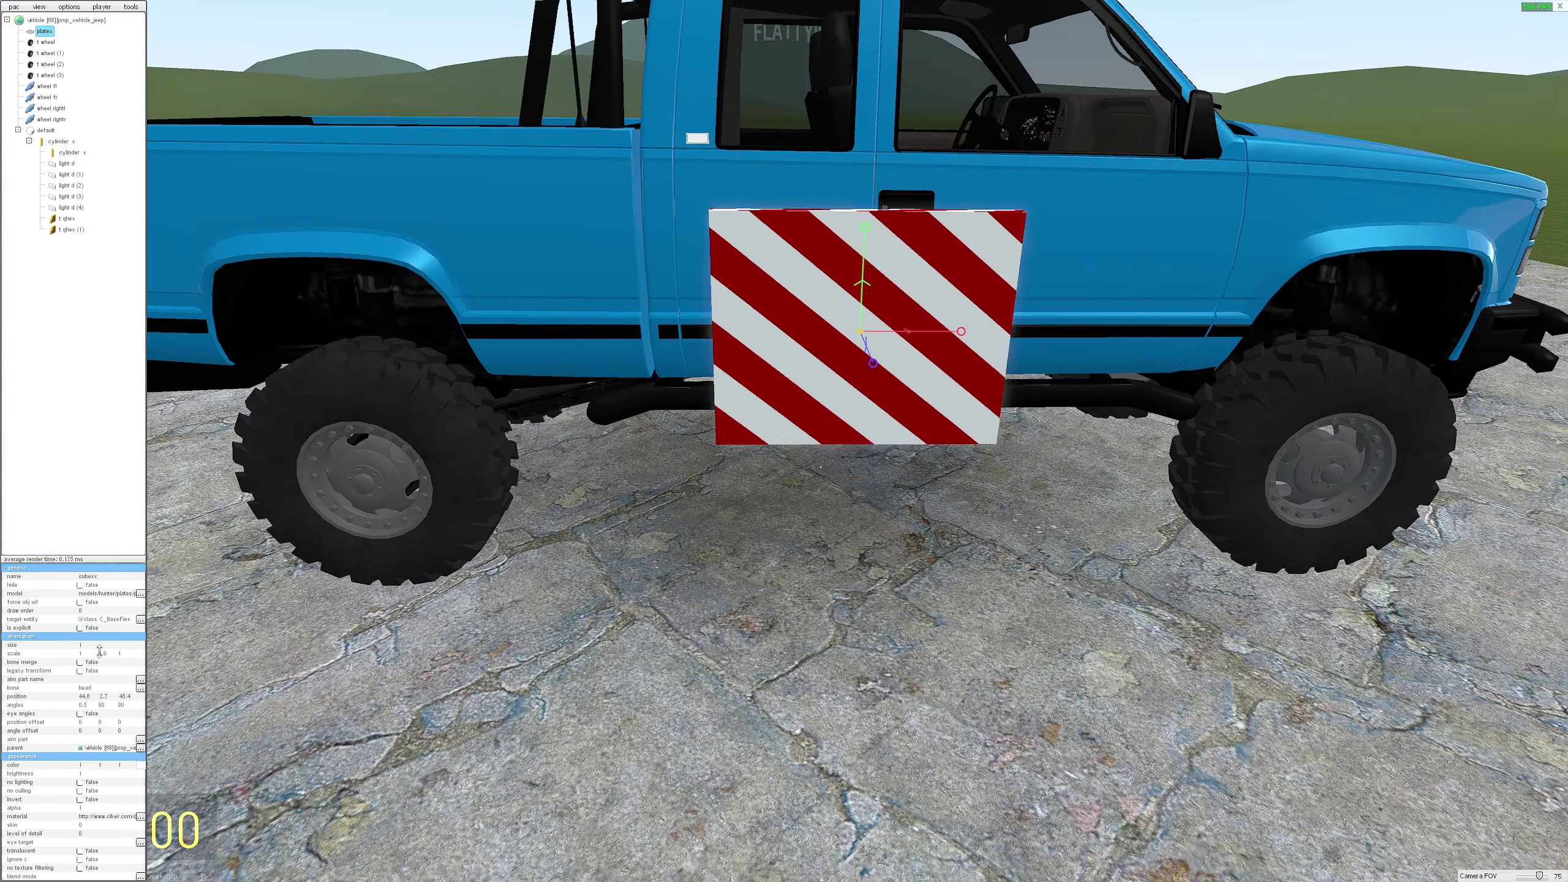
key(w)
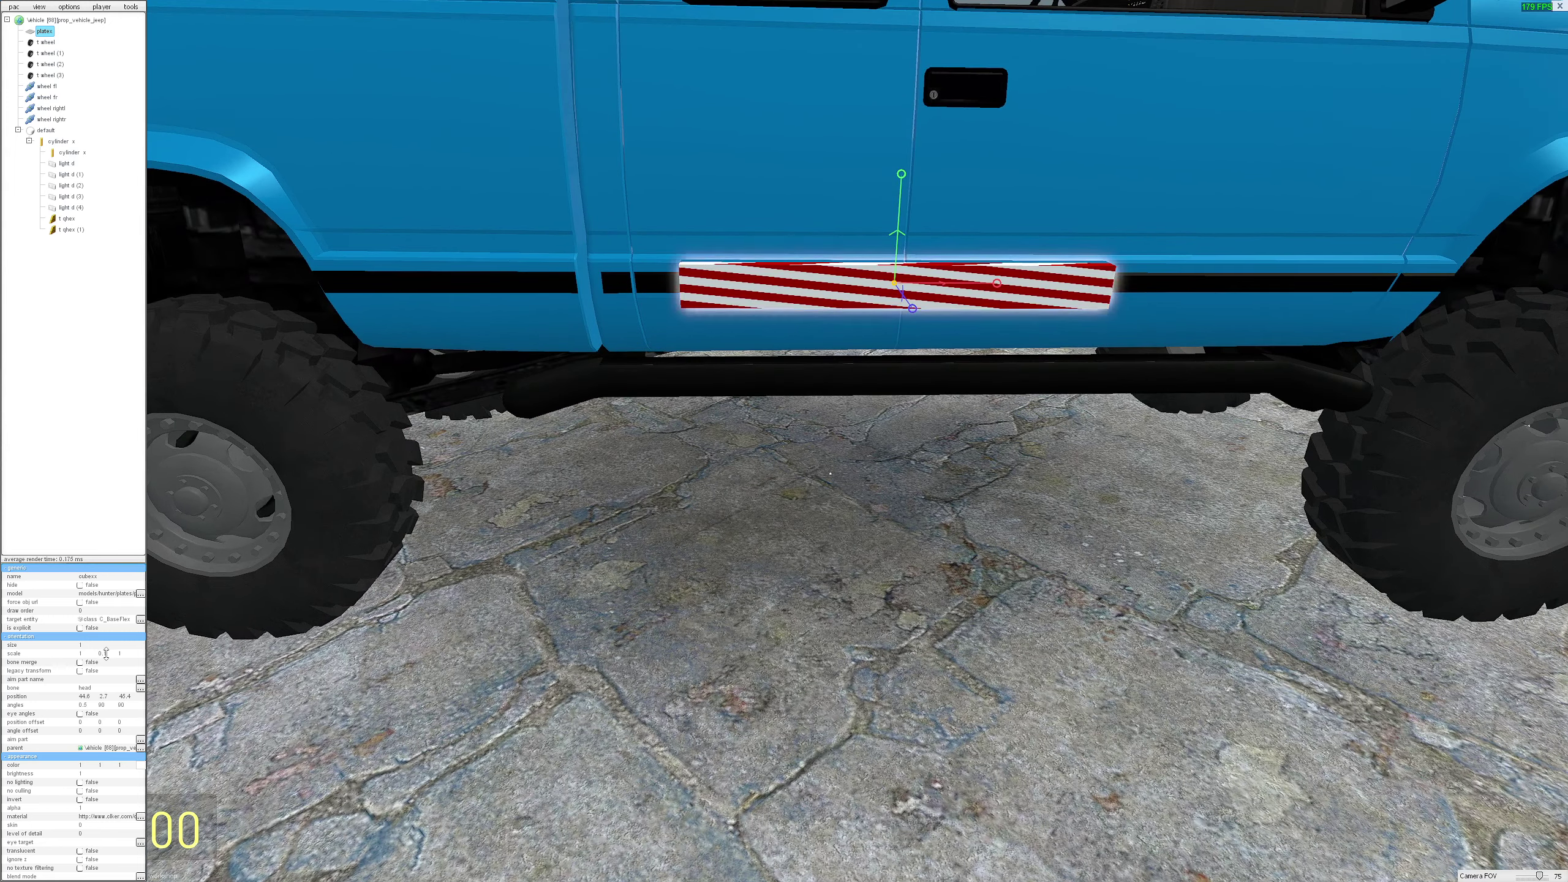
key(BackSpace)
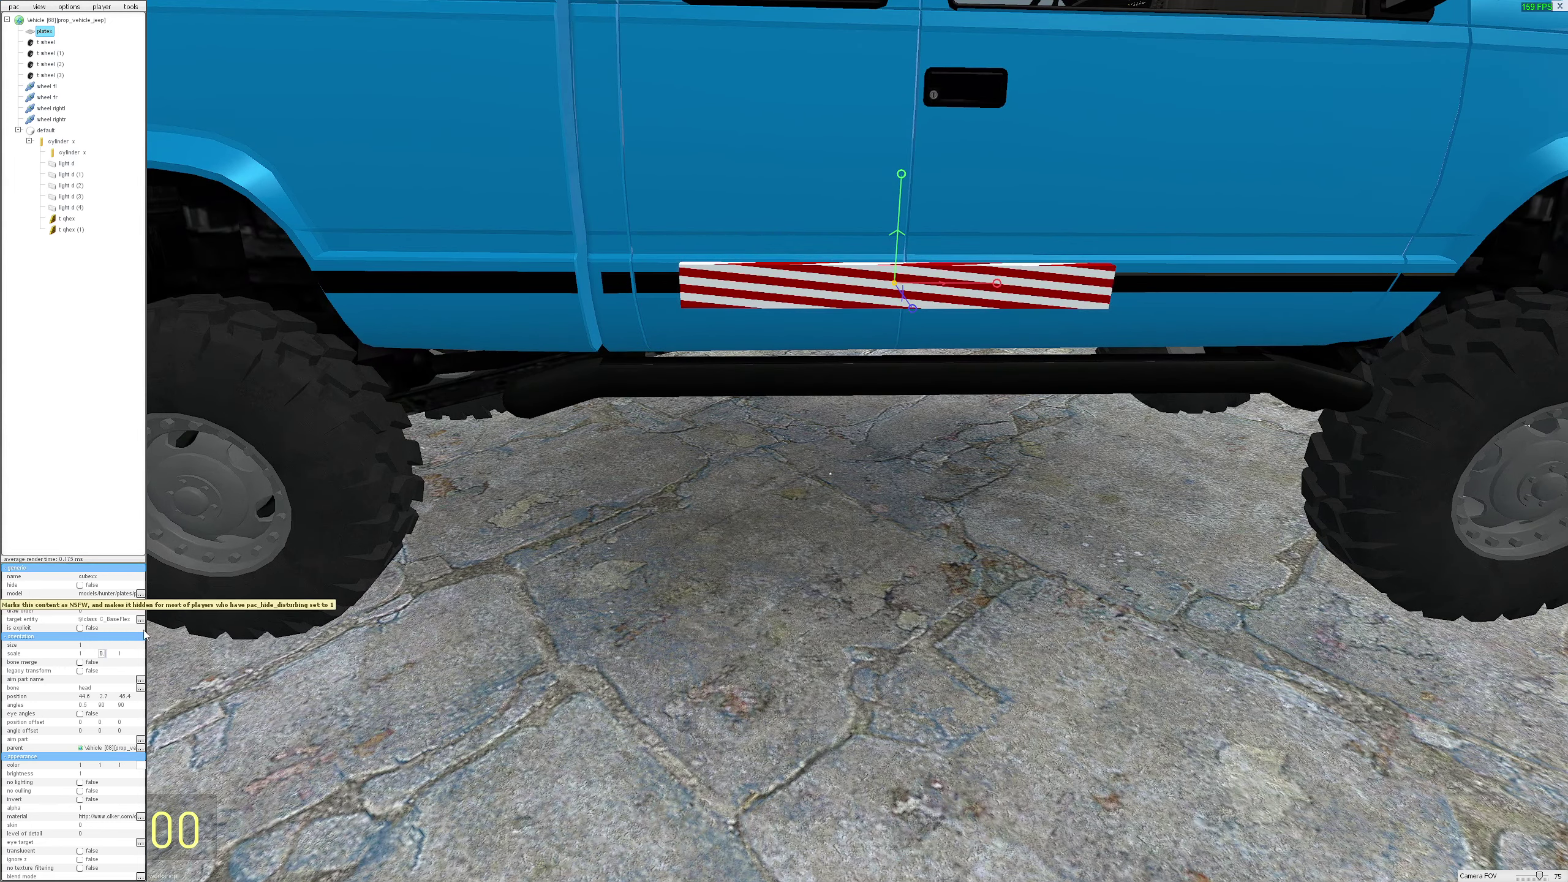
key(s)
key(w)
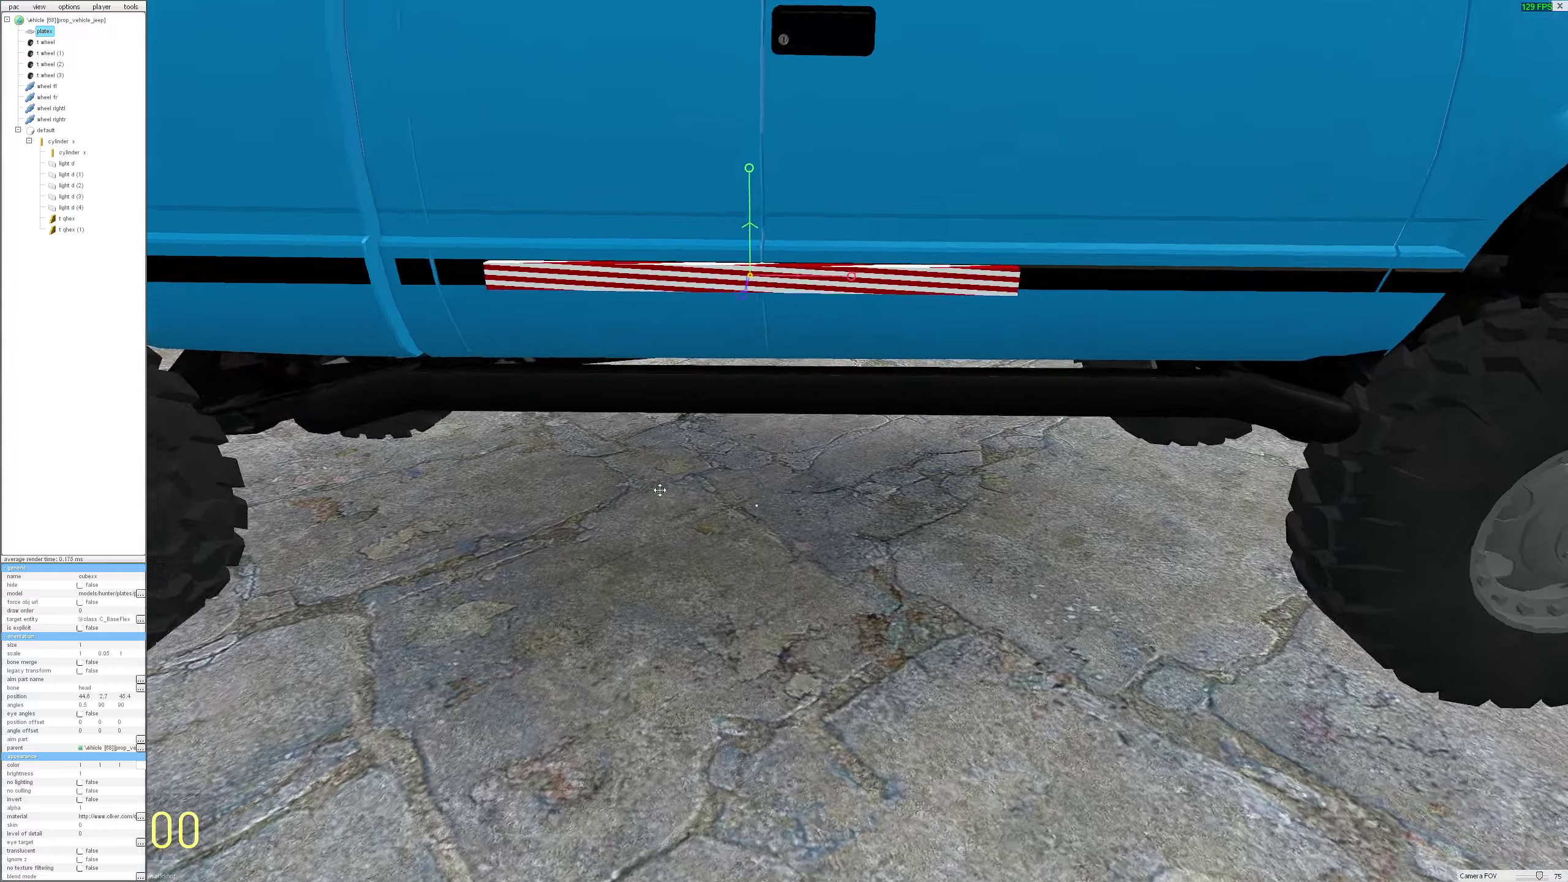
- Shift the thin striped plate inward against the black molding on the truck's door
key(d)
drag(679, 494, 345, 524)
key(a)
key(w)
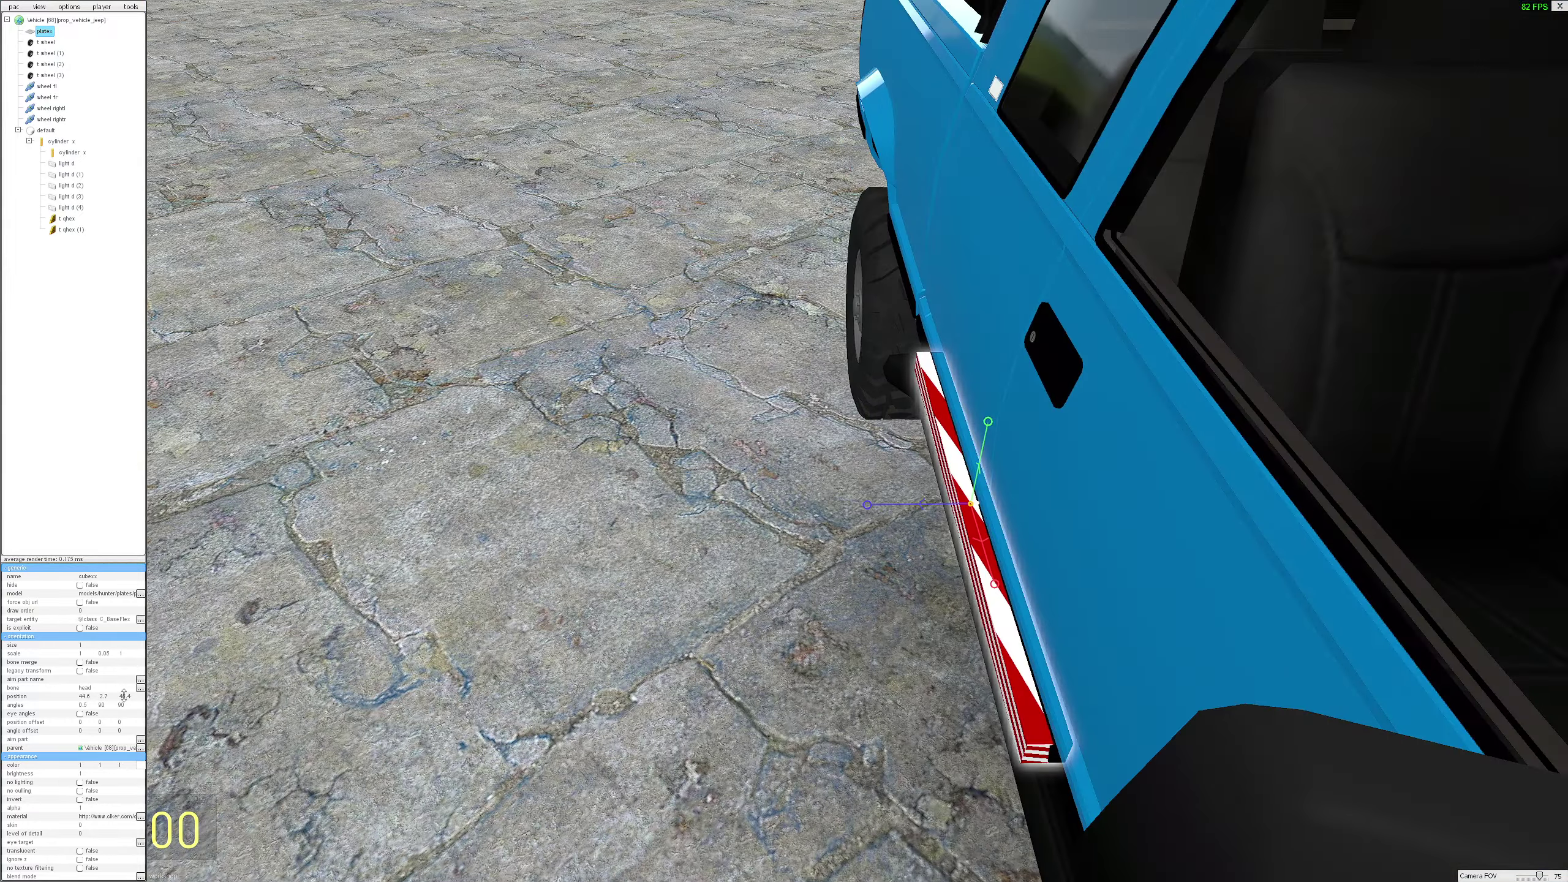
key(s)
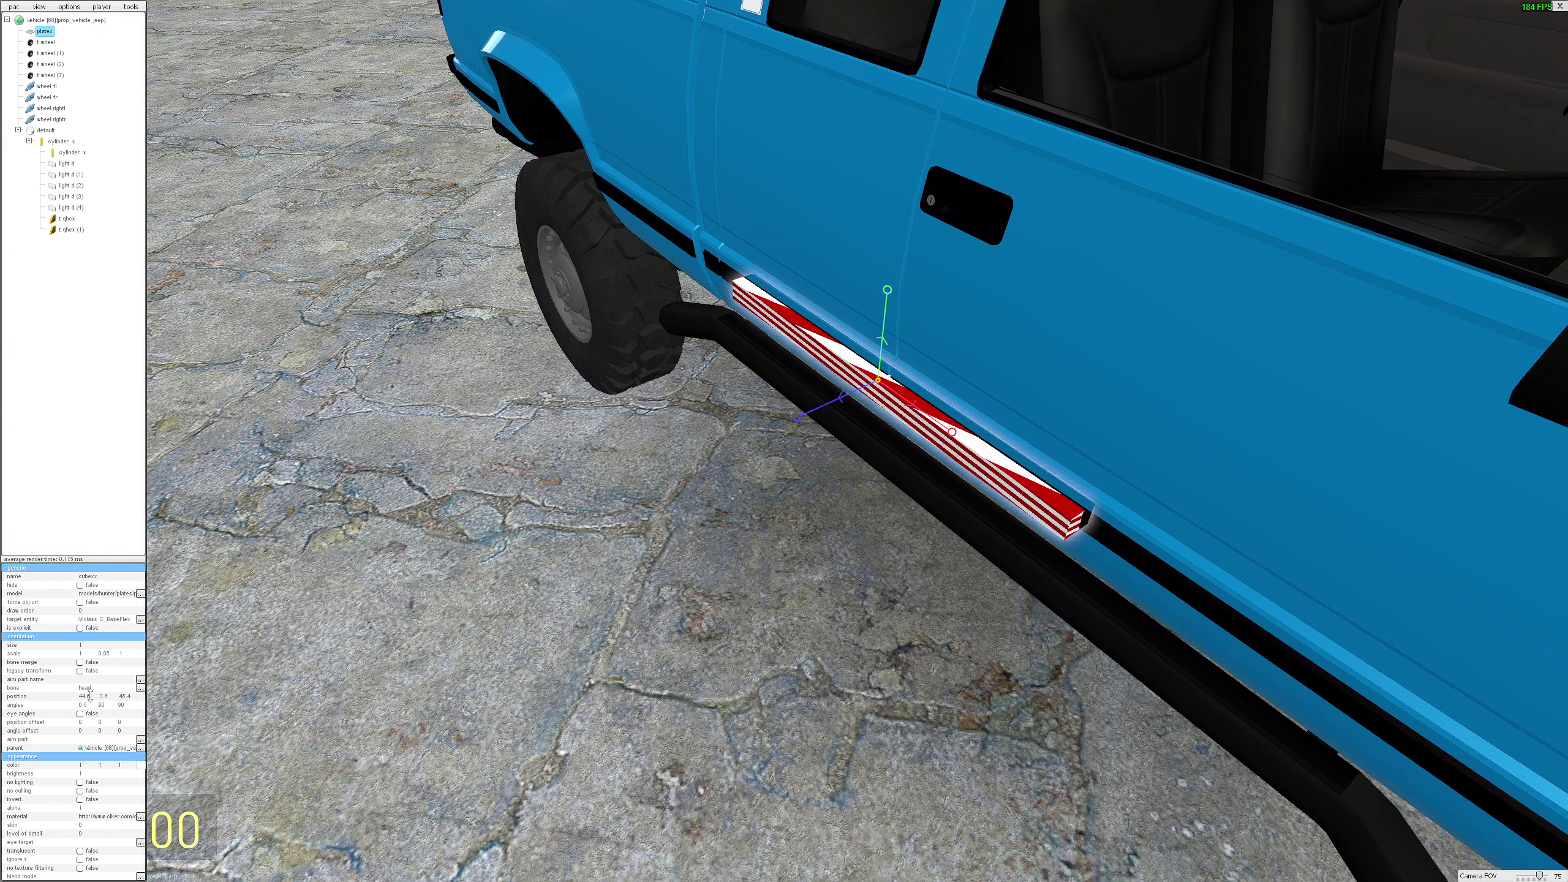
key(s)
key(d)
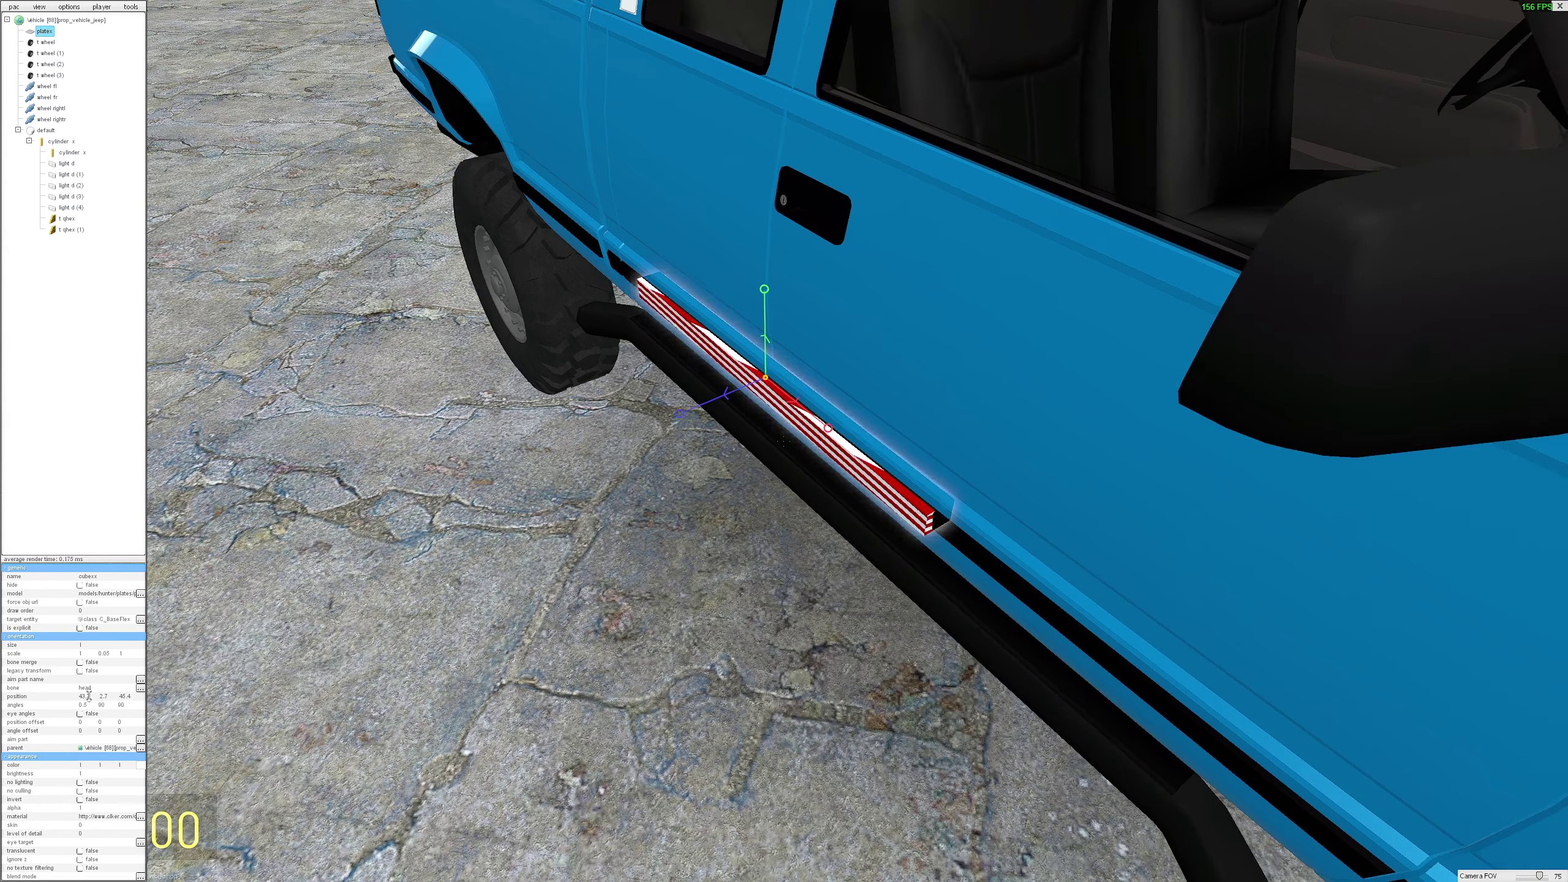
key(w)
scroll(88, 696, down, 1)
key(a)
drag(185, 688, 309, 664)
- Lengthen the striped plate along the truck until it spans from the rear to the front wheel arch
key(s)
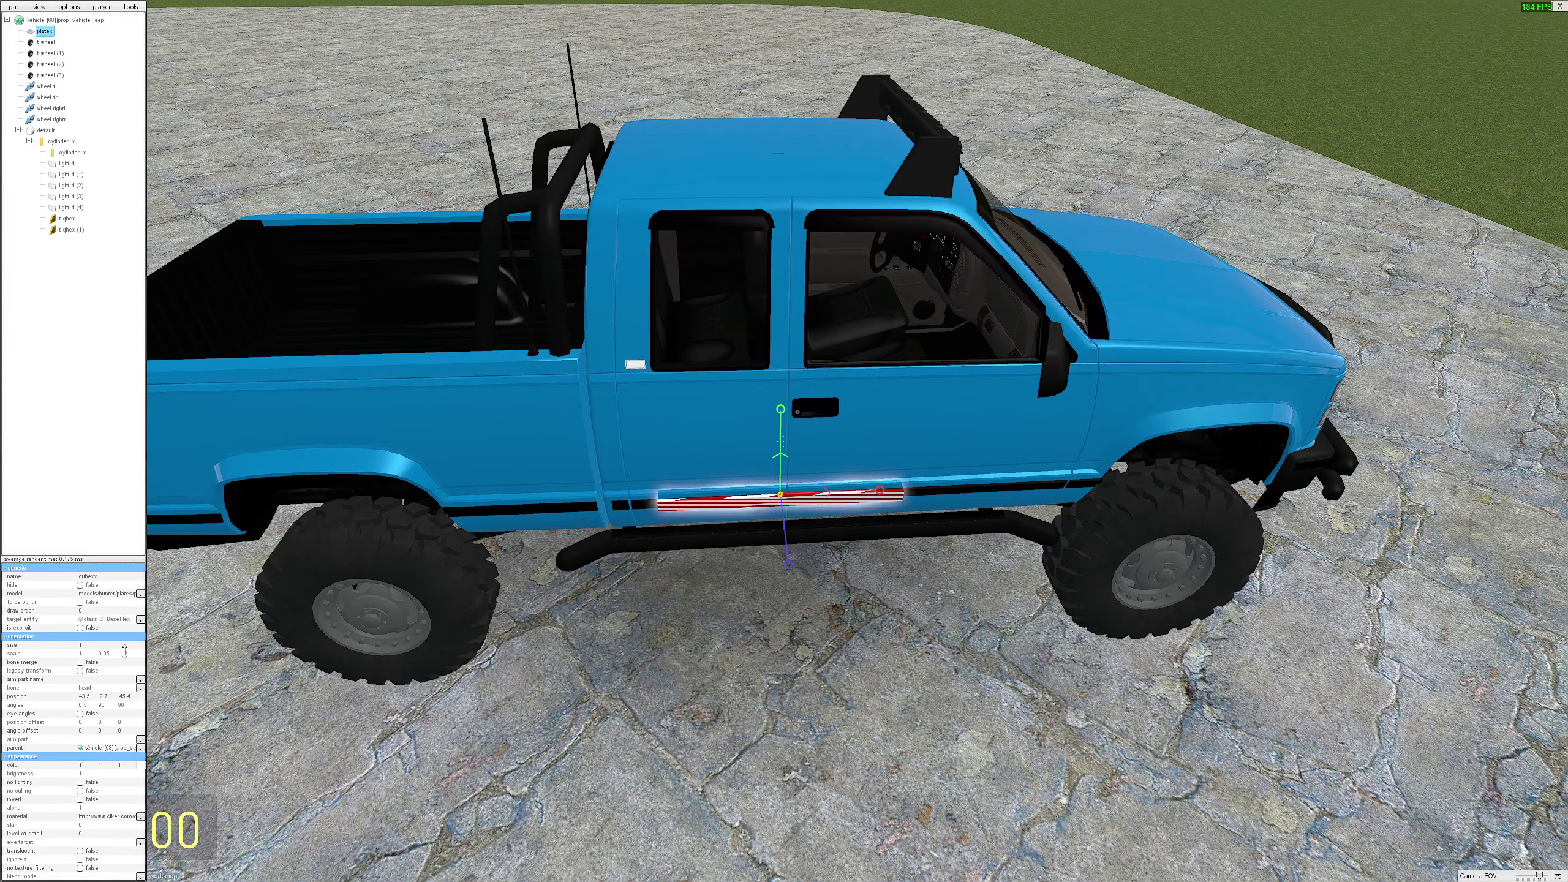
key(w)
scroll(80, 653, up, 14)
key(s)
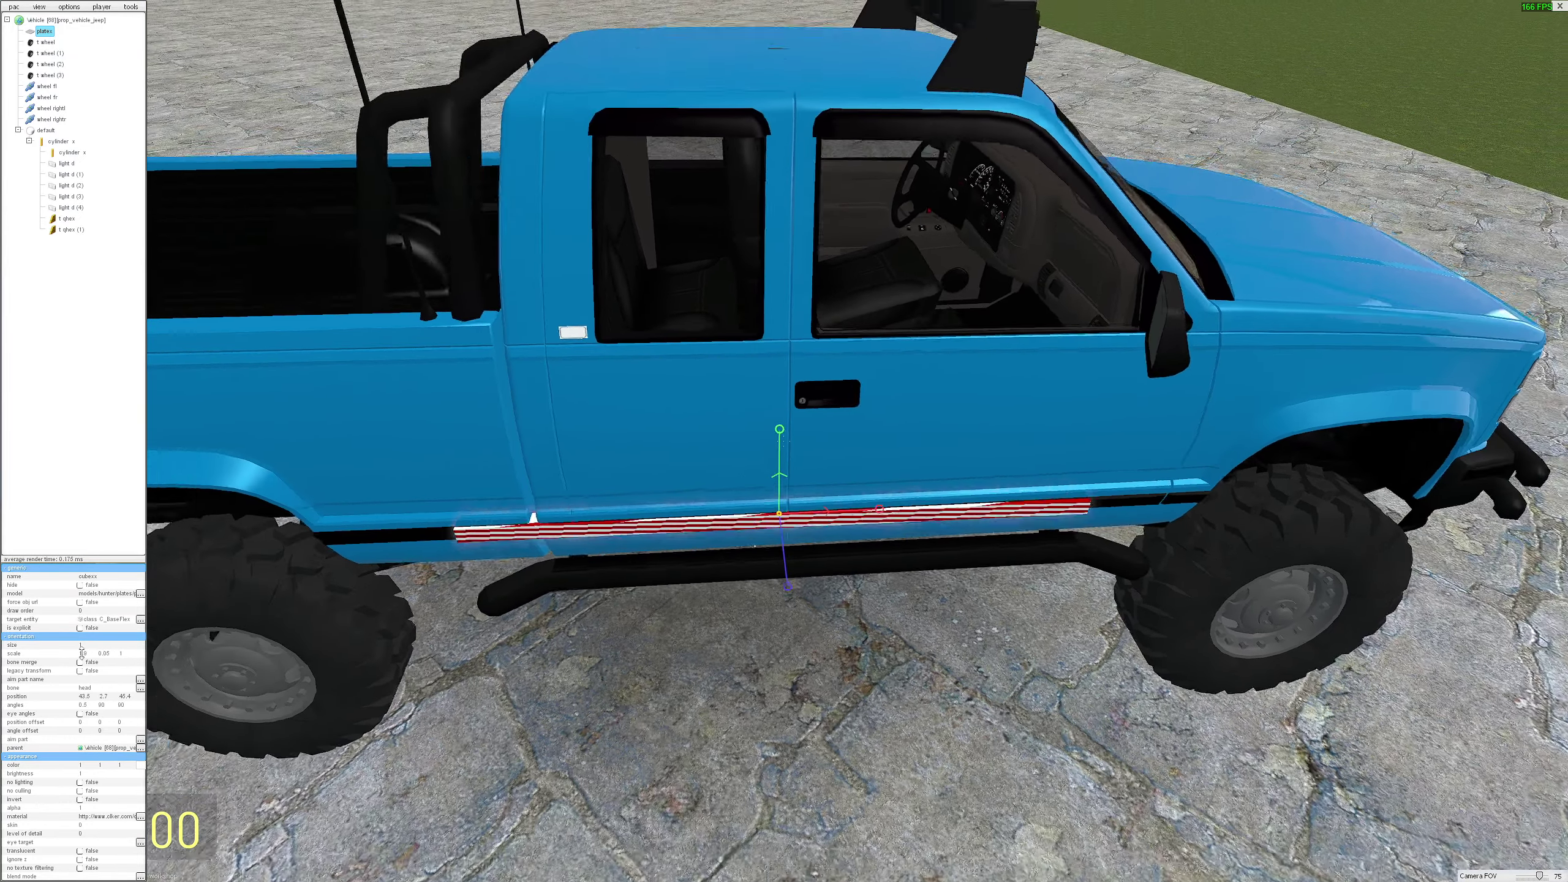
key(w)
key(a)
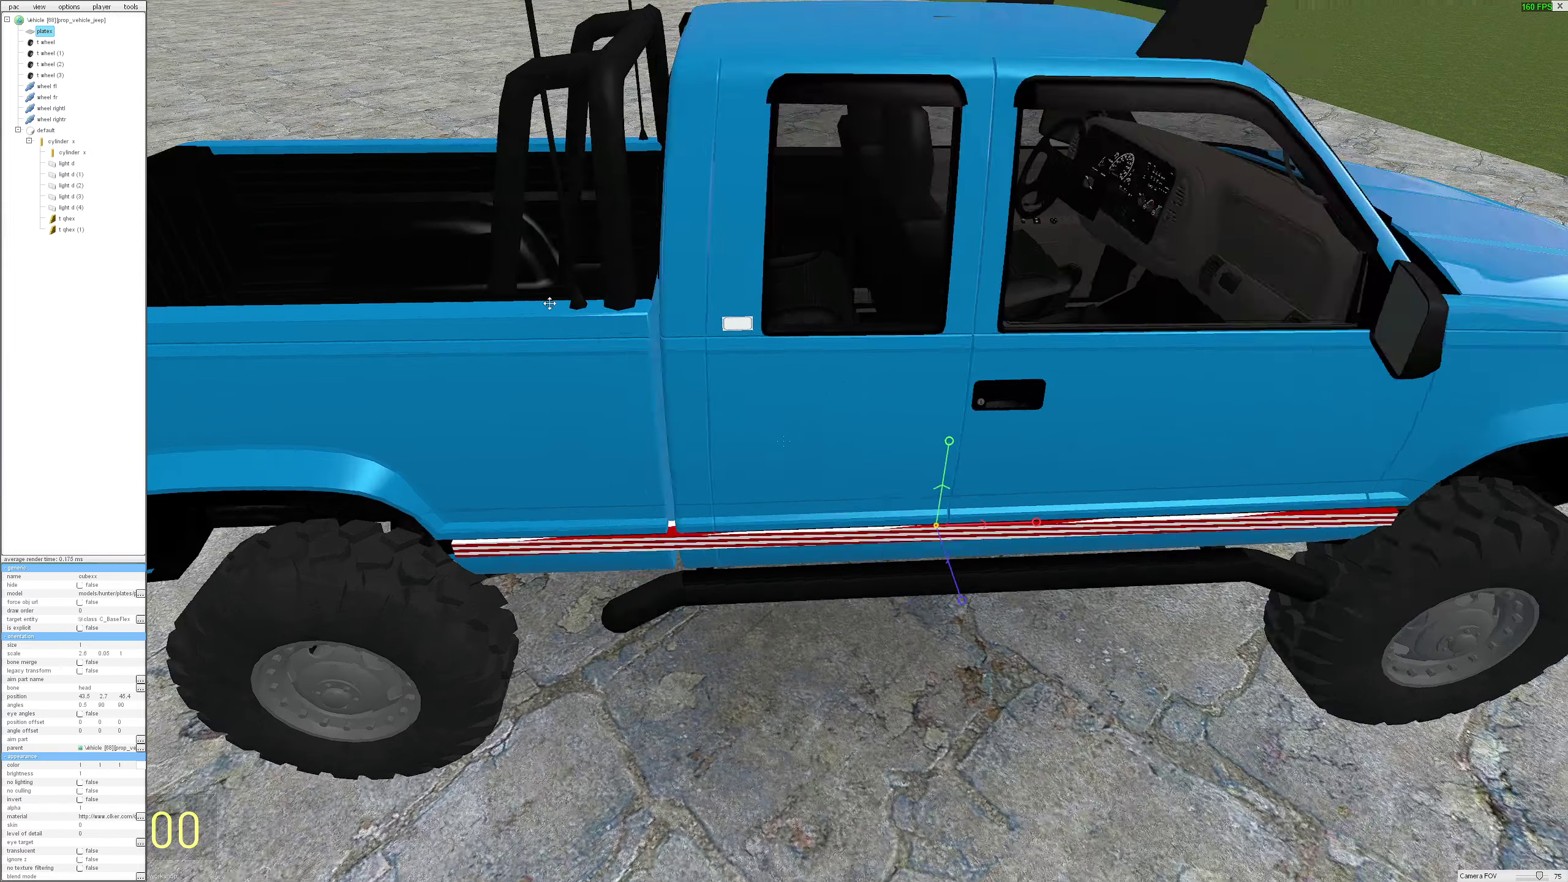
- Examine the stretched striped strip along the truck's side, from the side and from the rear wheel
drag(549, 285, 563, 231)
key(s)
key(w)
key(w)
key(d)
key(s)
key(s)
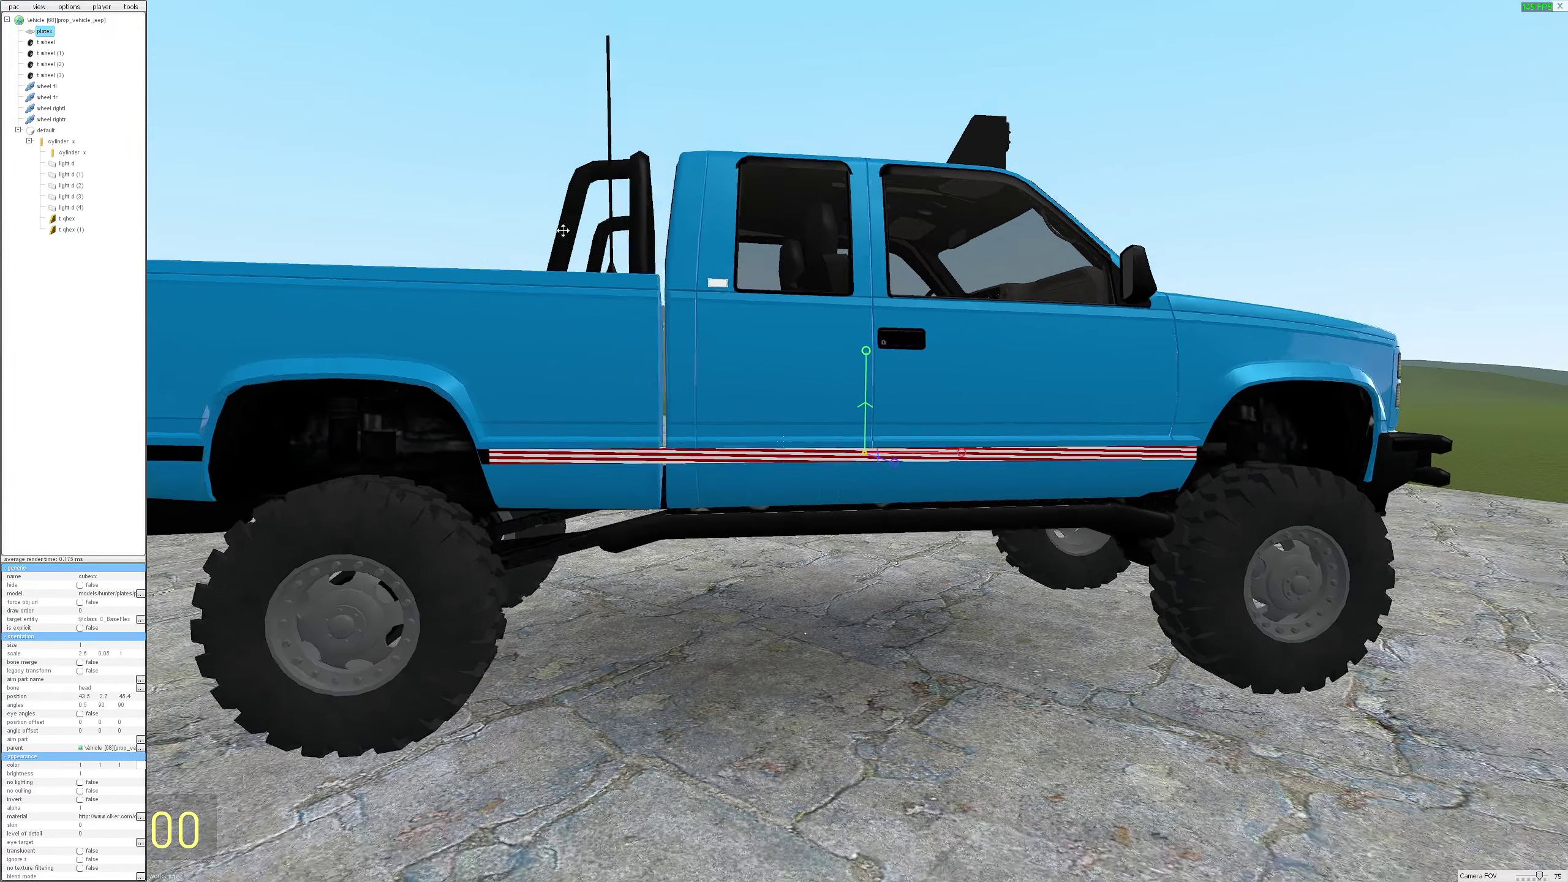
key(w)
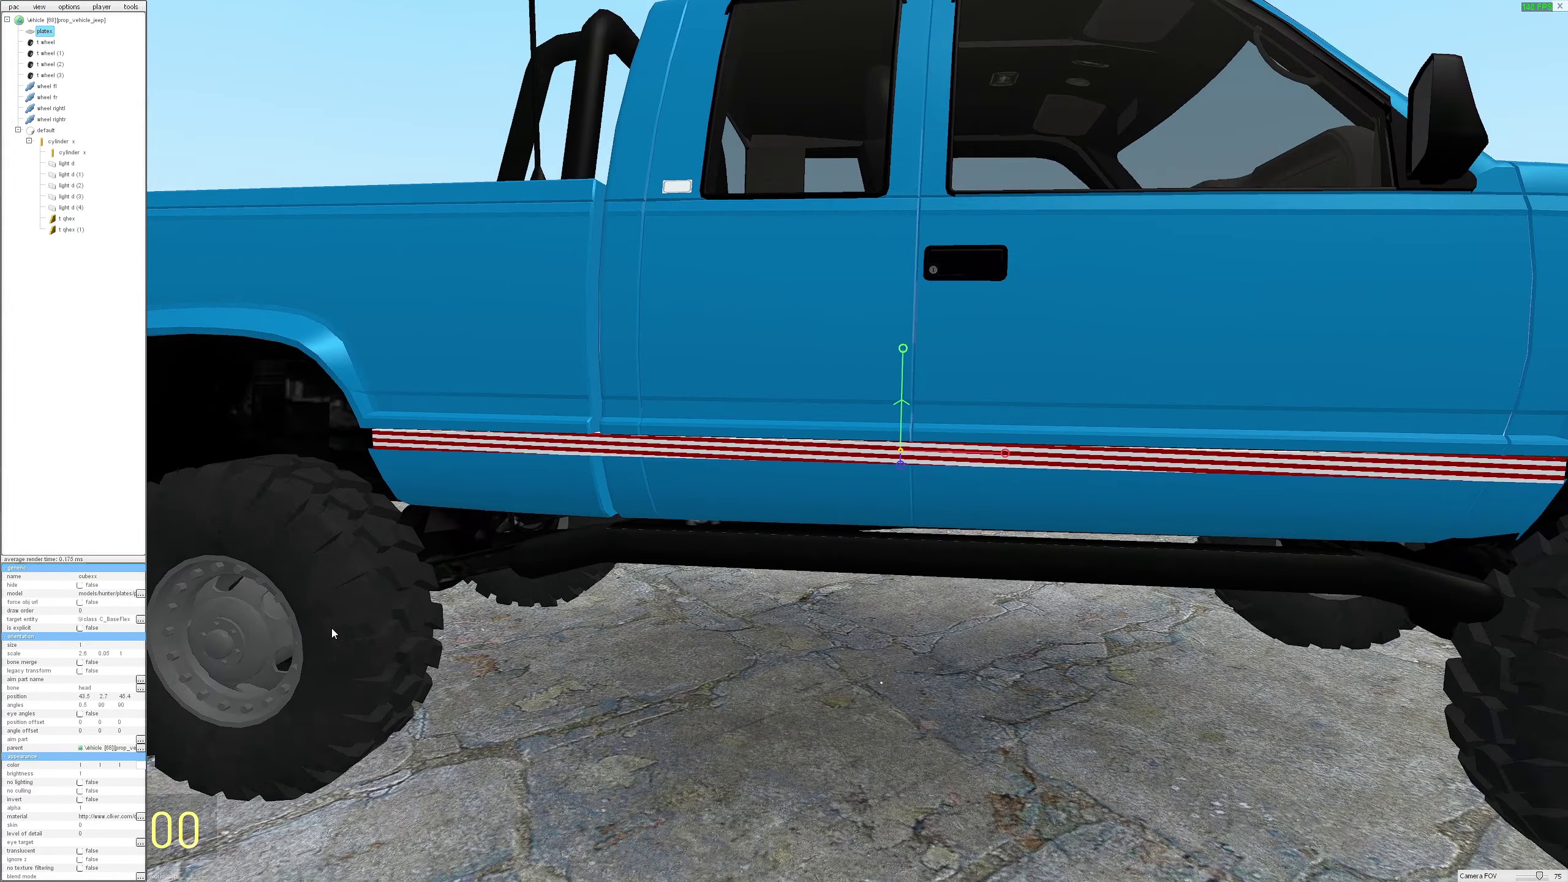
key(a)
drag(331, 629, 516, 637)
key(s)
key(s)
key(w)
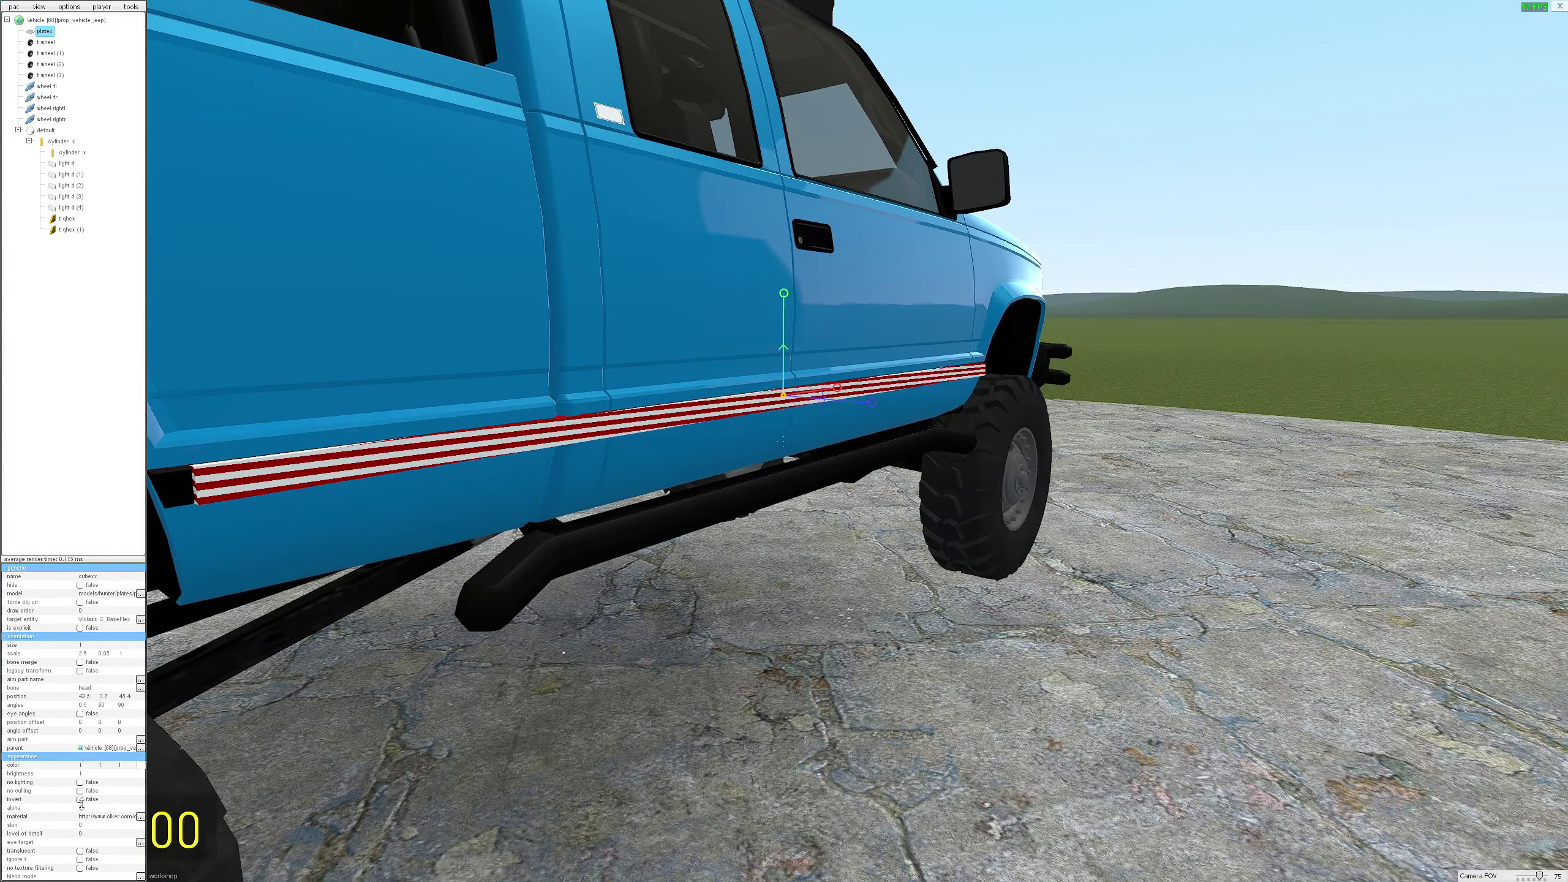
- Enable no lighting on the striped plate and view it from behind the rear wheel arch
key(s)
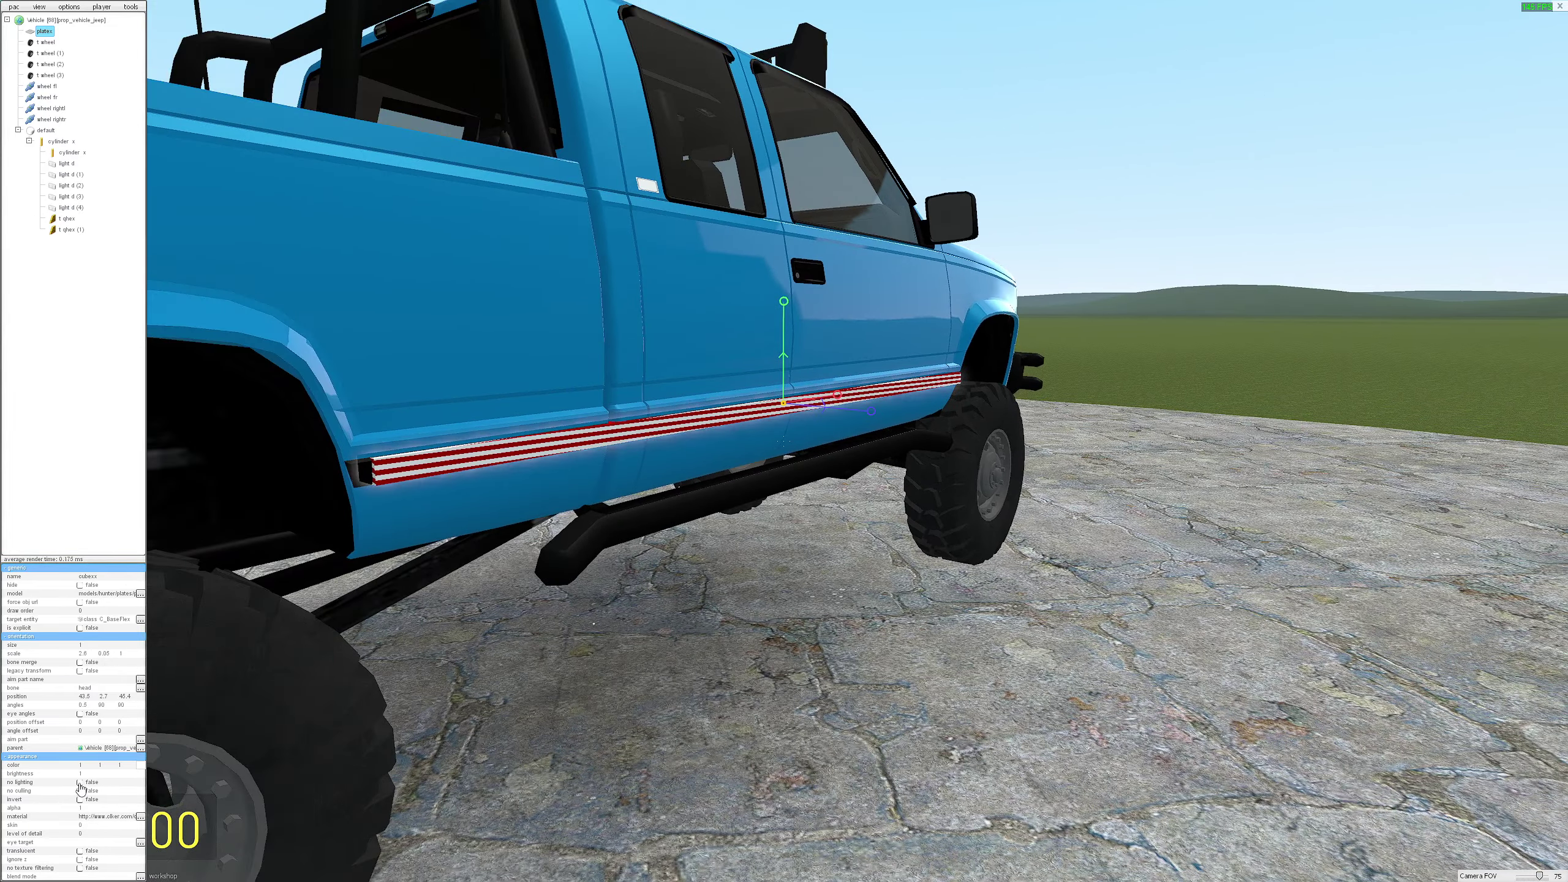
key(a)
drag(372, 756, 637, 705)
key(s)
key(w)
key(s)
key(w)
key(s)
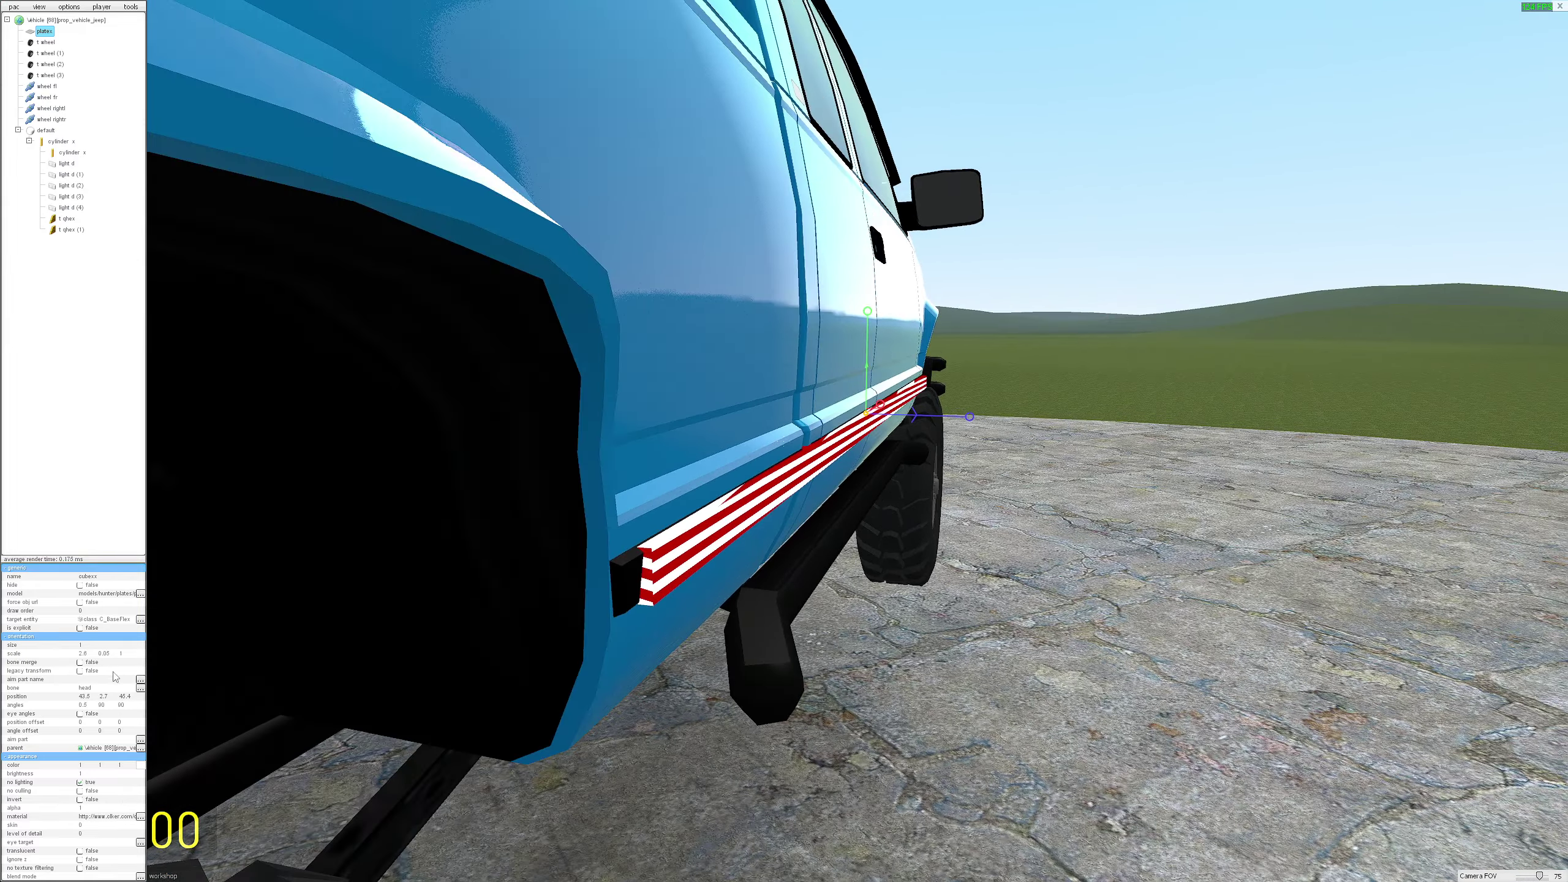
- Push the striped plate deeper into the truck's side so it protrudes less from the molding
key(w)
key(s)
key(w)
scroll(111, 695, down, 1)
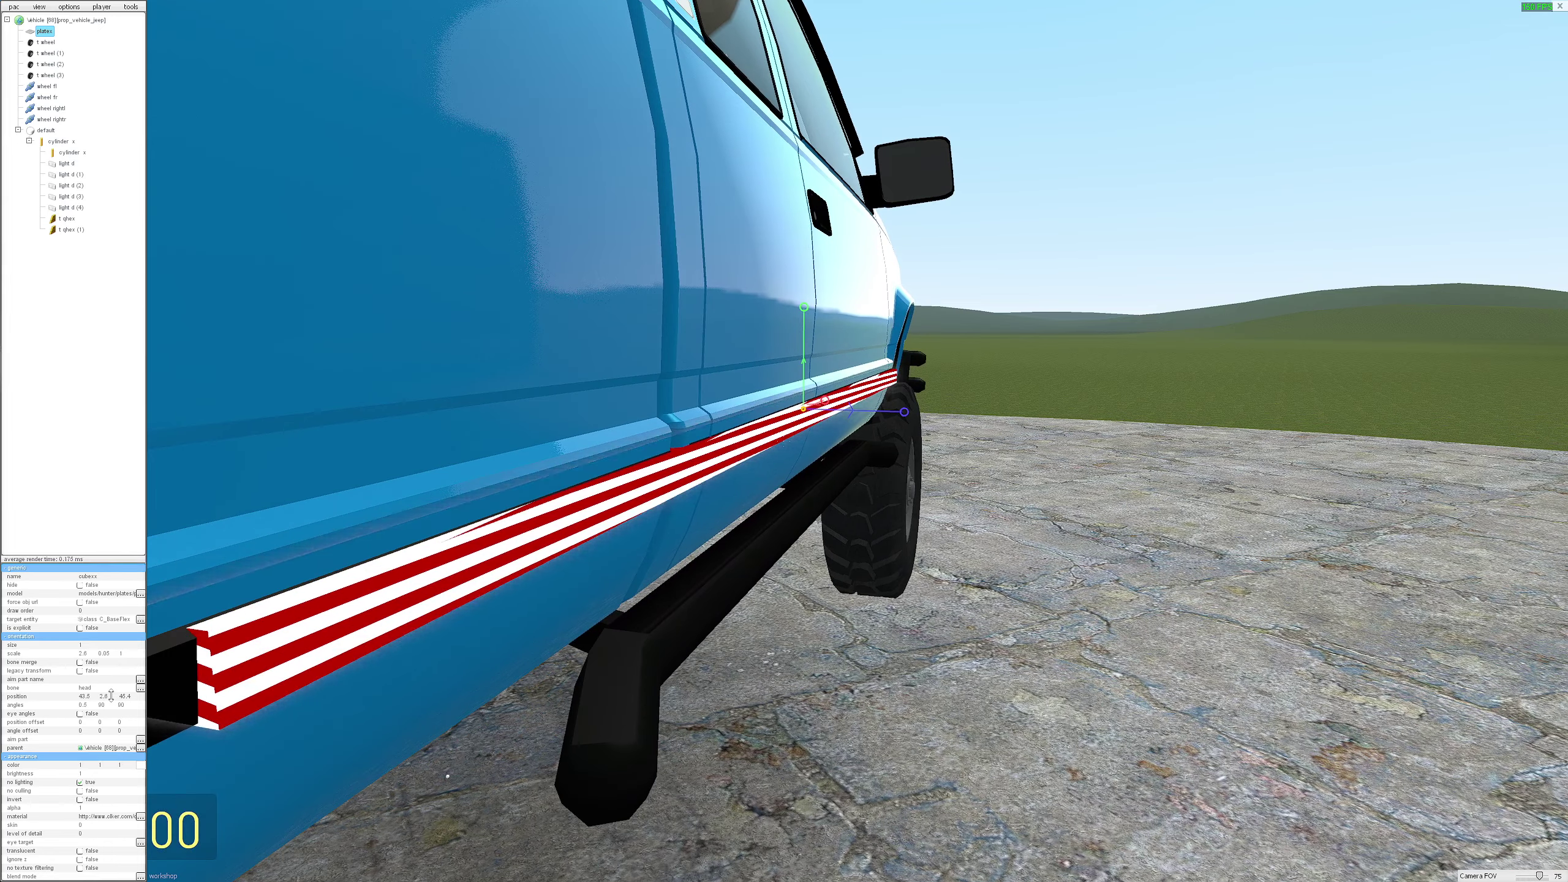
key(s)
key(w)
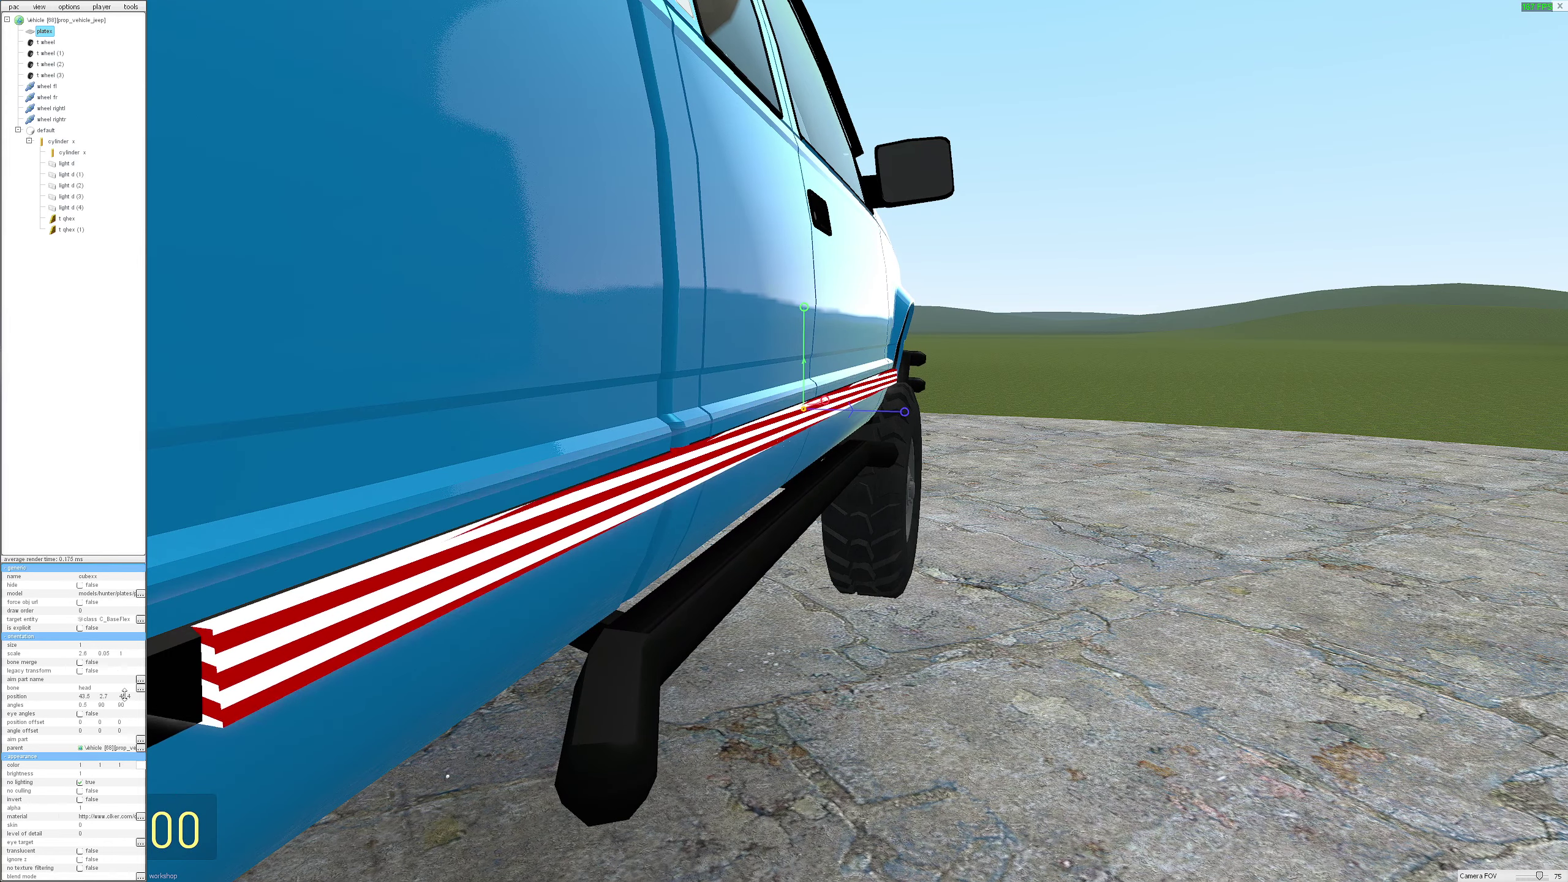
scroll(91, 696, down, 2)
key(s)
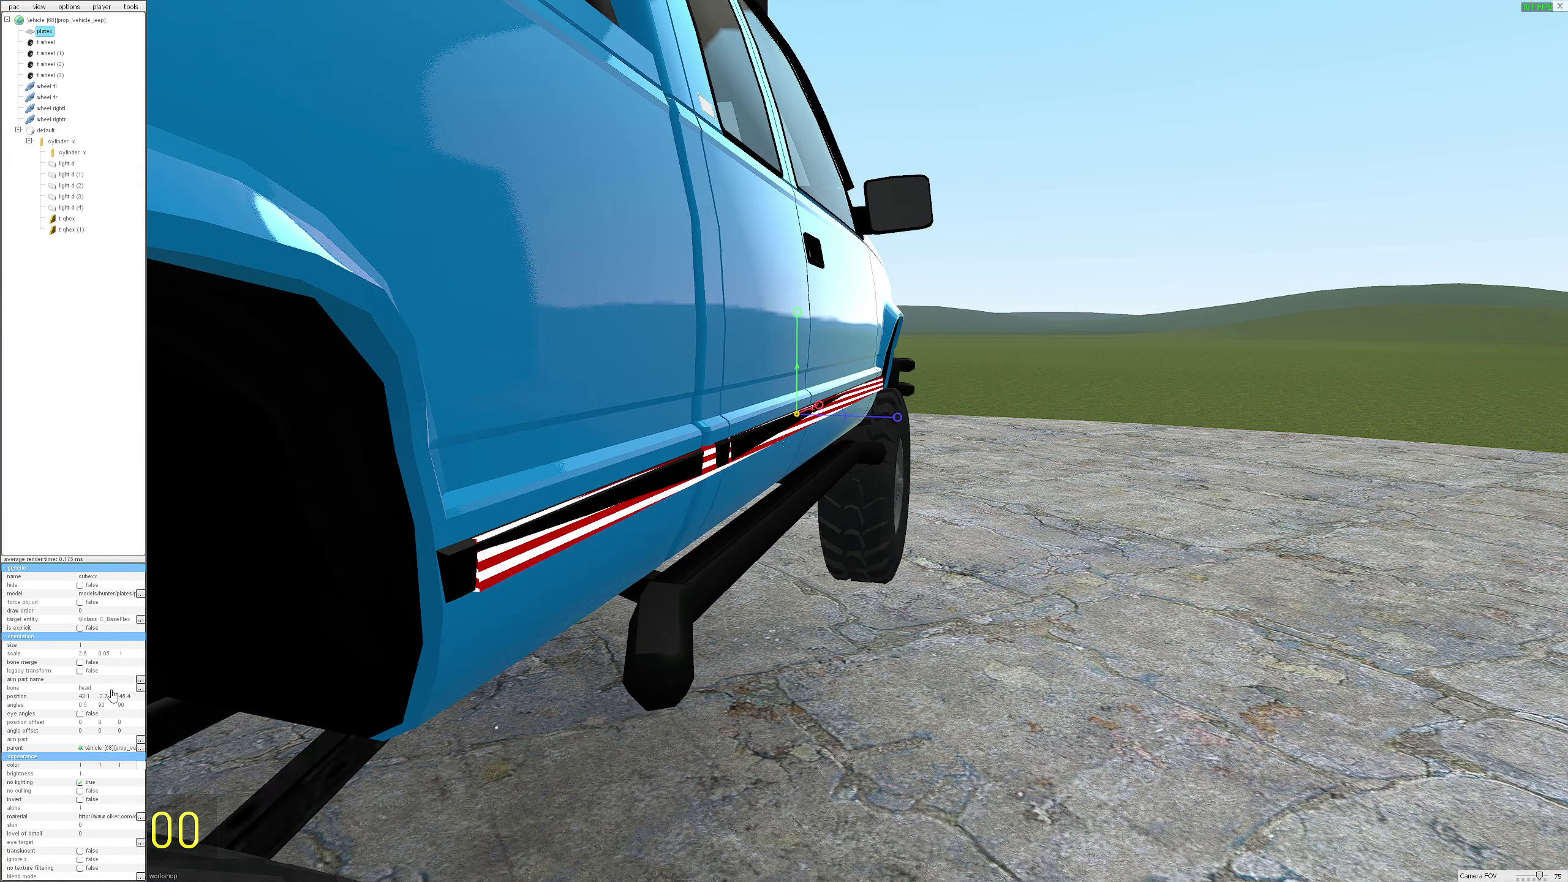
key(w)
drag(345, 685, 297, 689)
key(d)
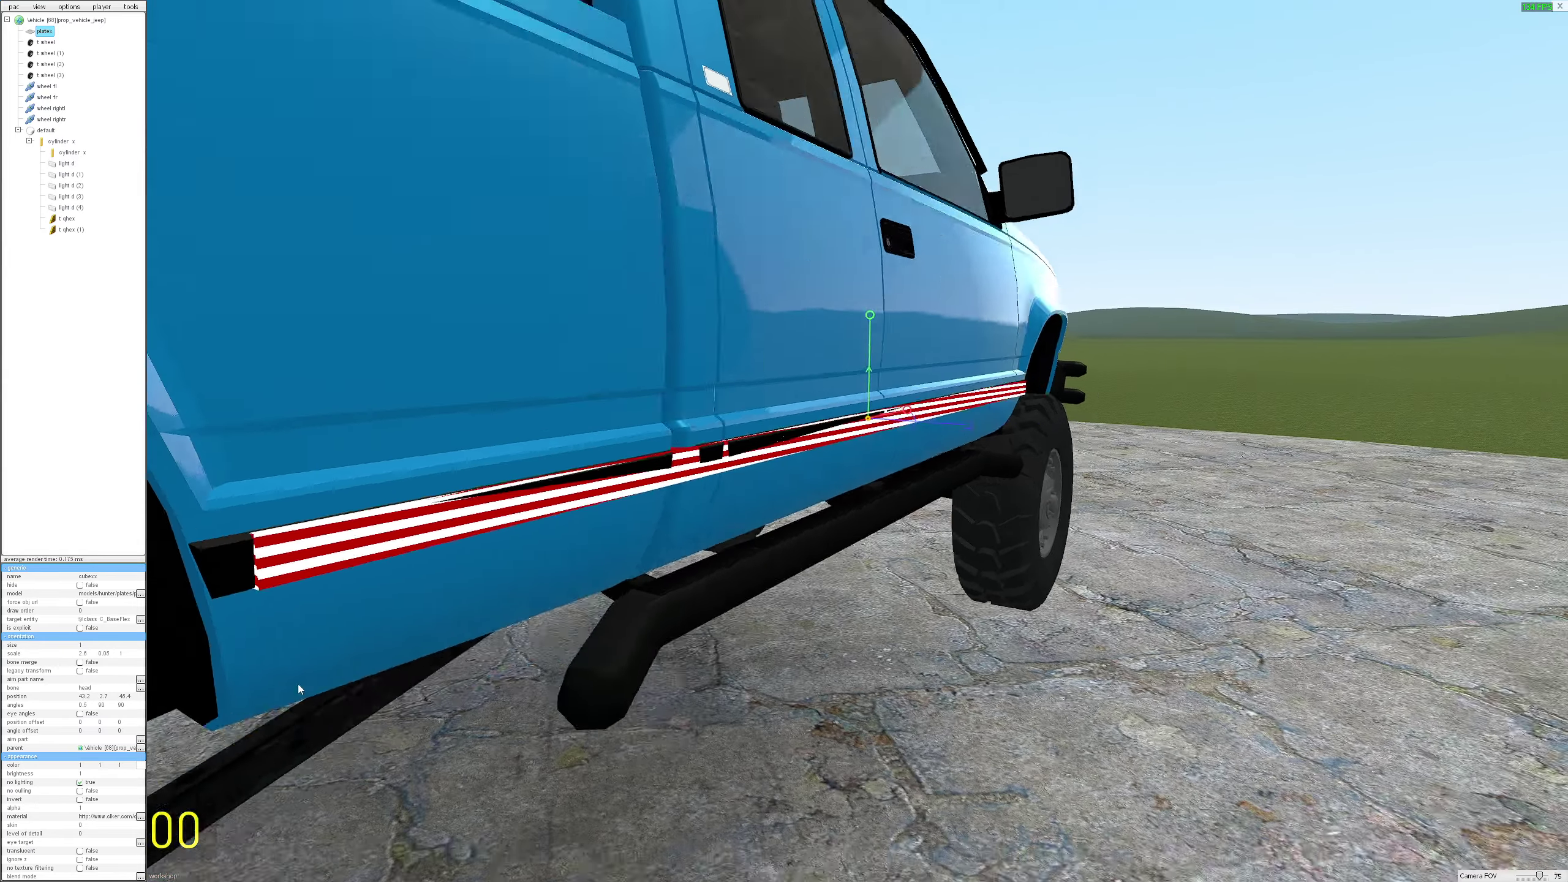
- Move the striped plate slightly back outward, to a first position value of 40.4, so it covers the molding
scroll(84, 698, up, 1)
key(s)
drag(673, 577, 595, 605)
key(w)
key(s)
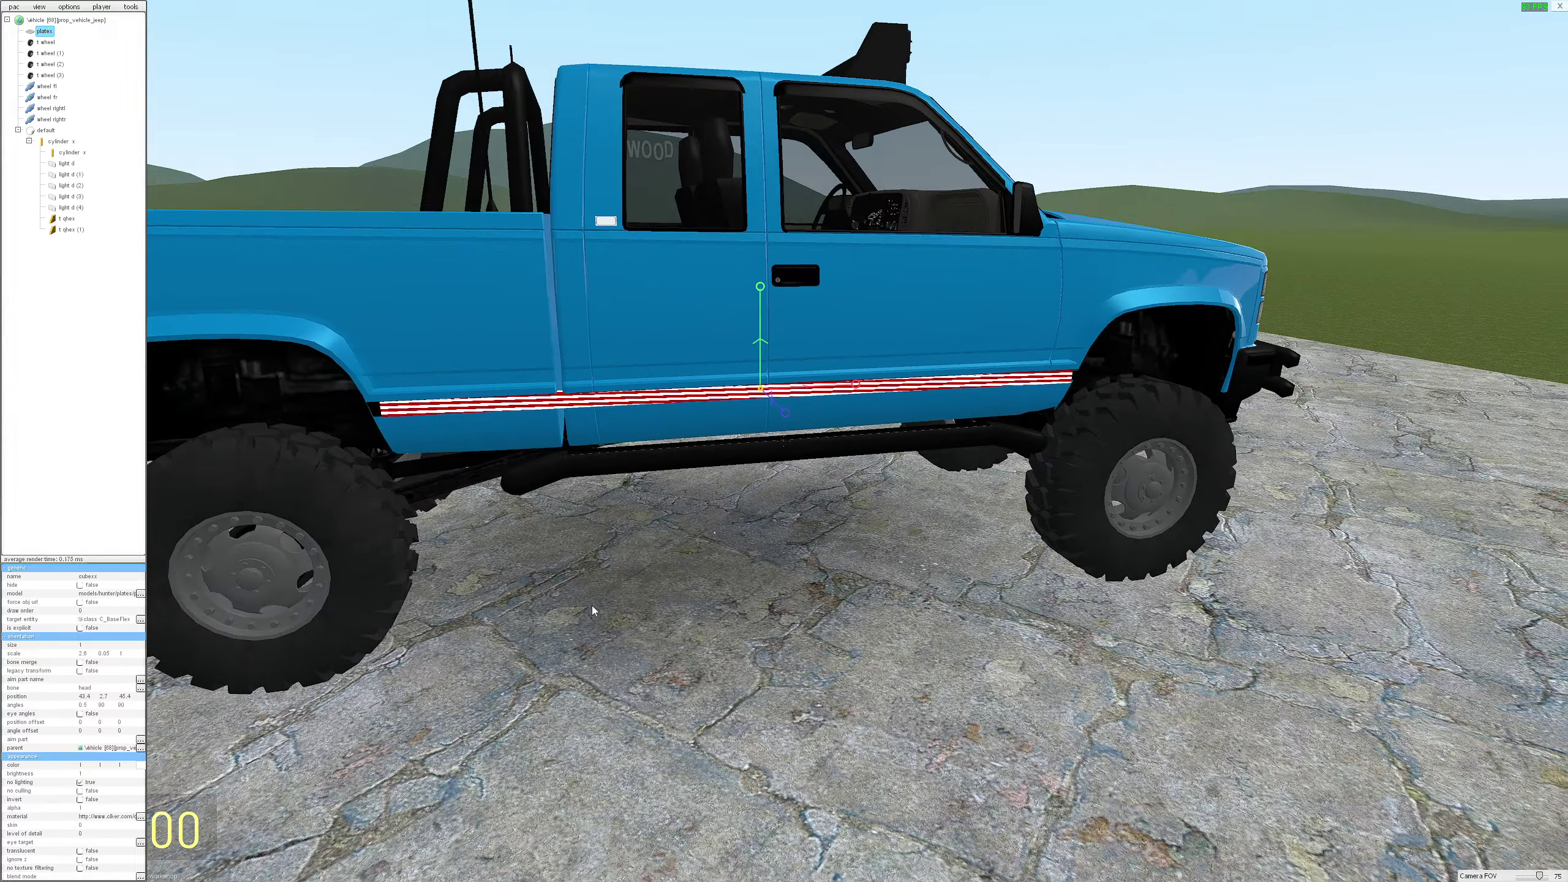
- Close the PAC editor and inspect the finished striped strip up close from the front wheel arch
key(ctrl+e)
key(w)
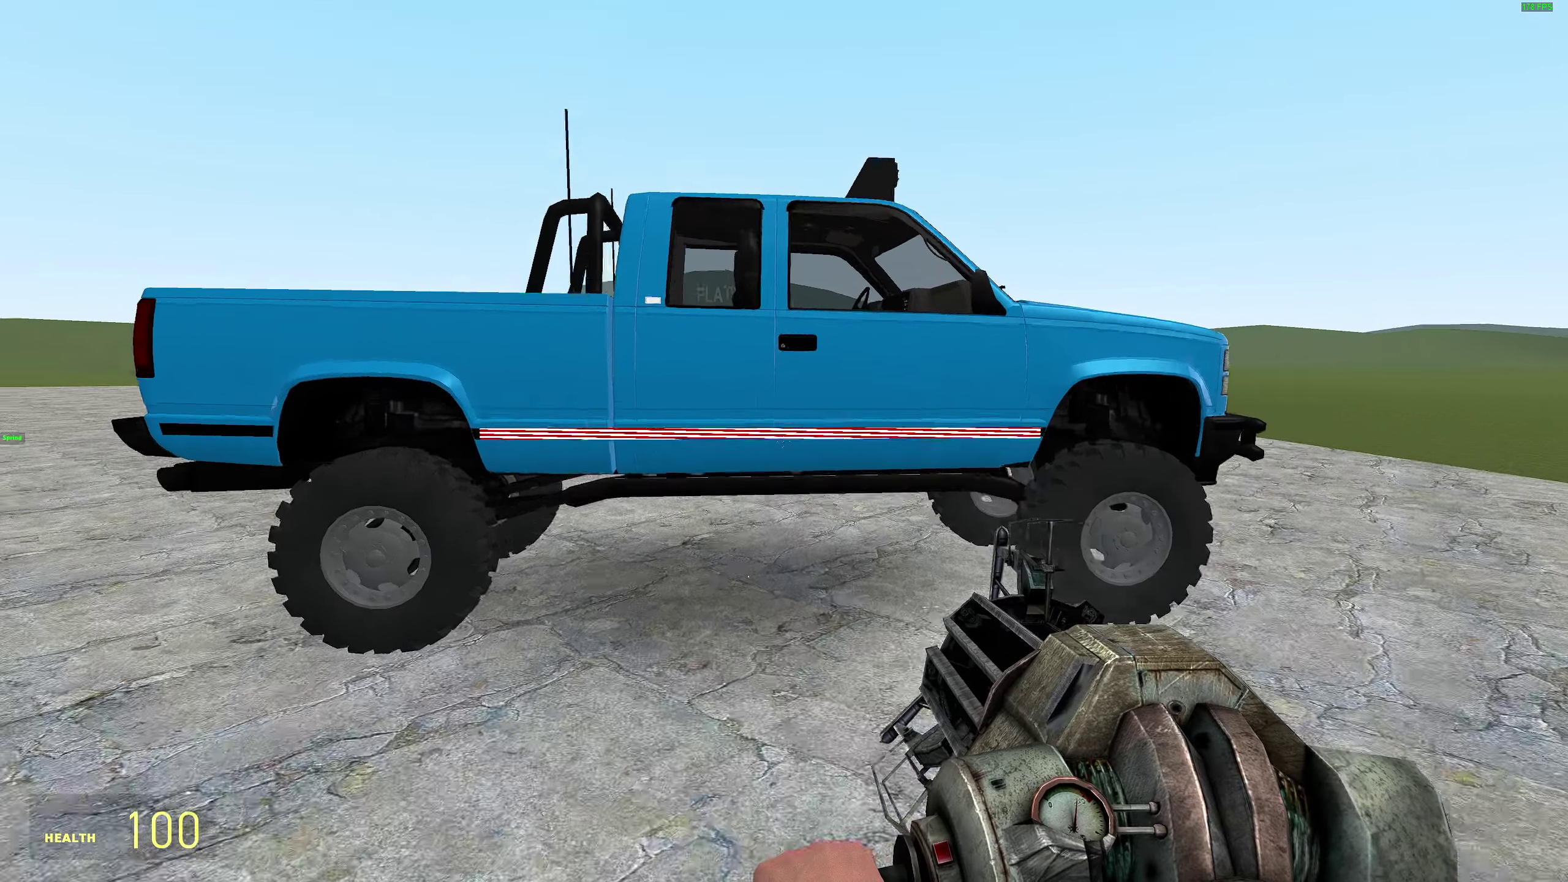
scroll(783, 440, down, 2)
click(783, 441)
key(s)
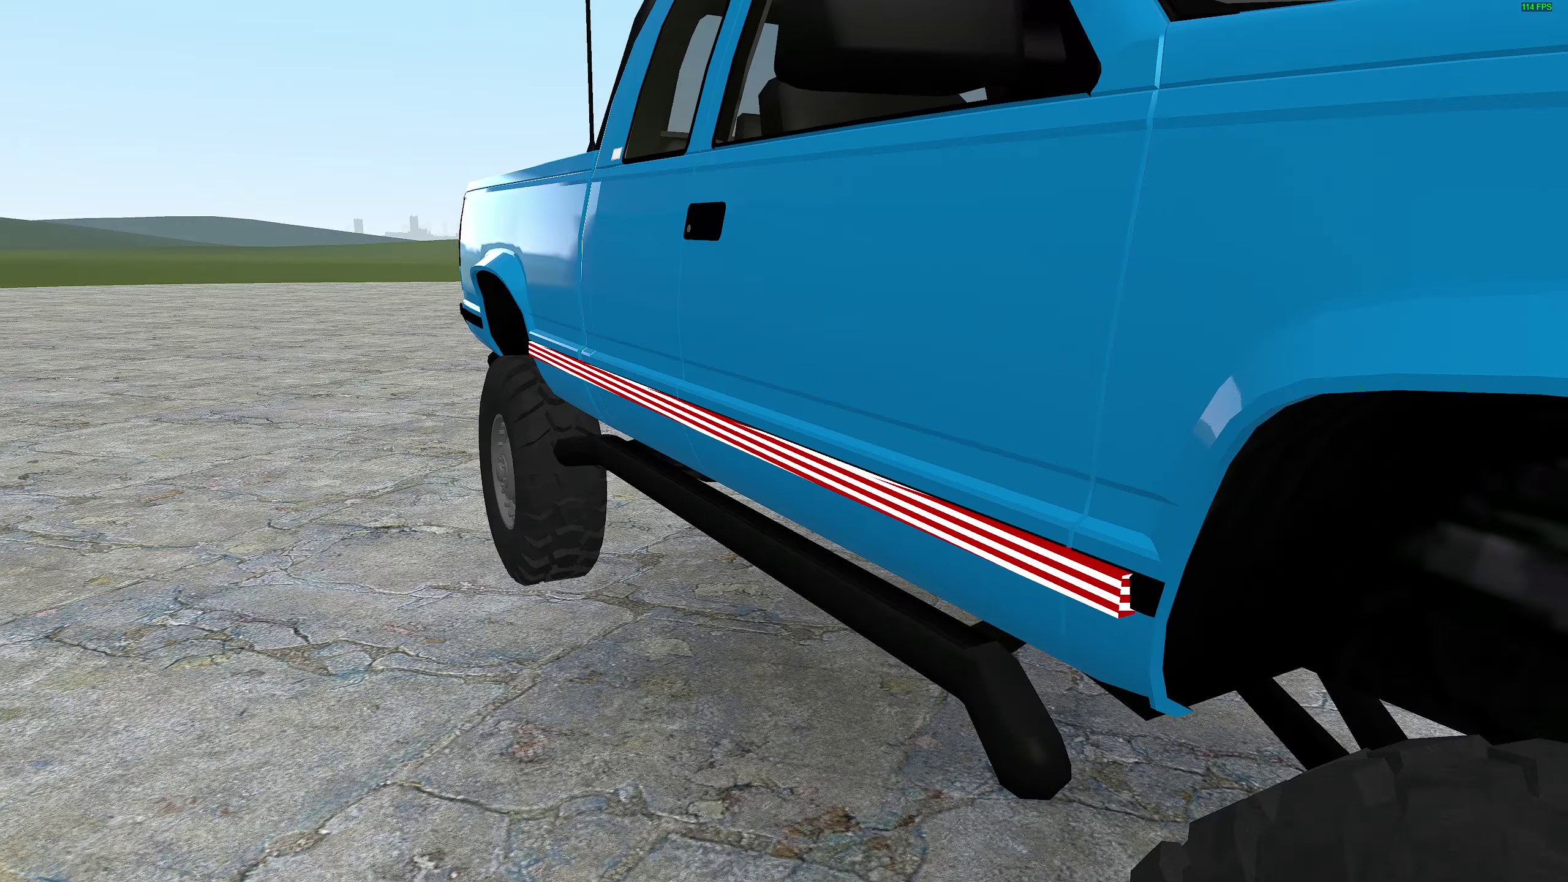
key(s)
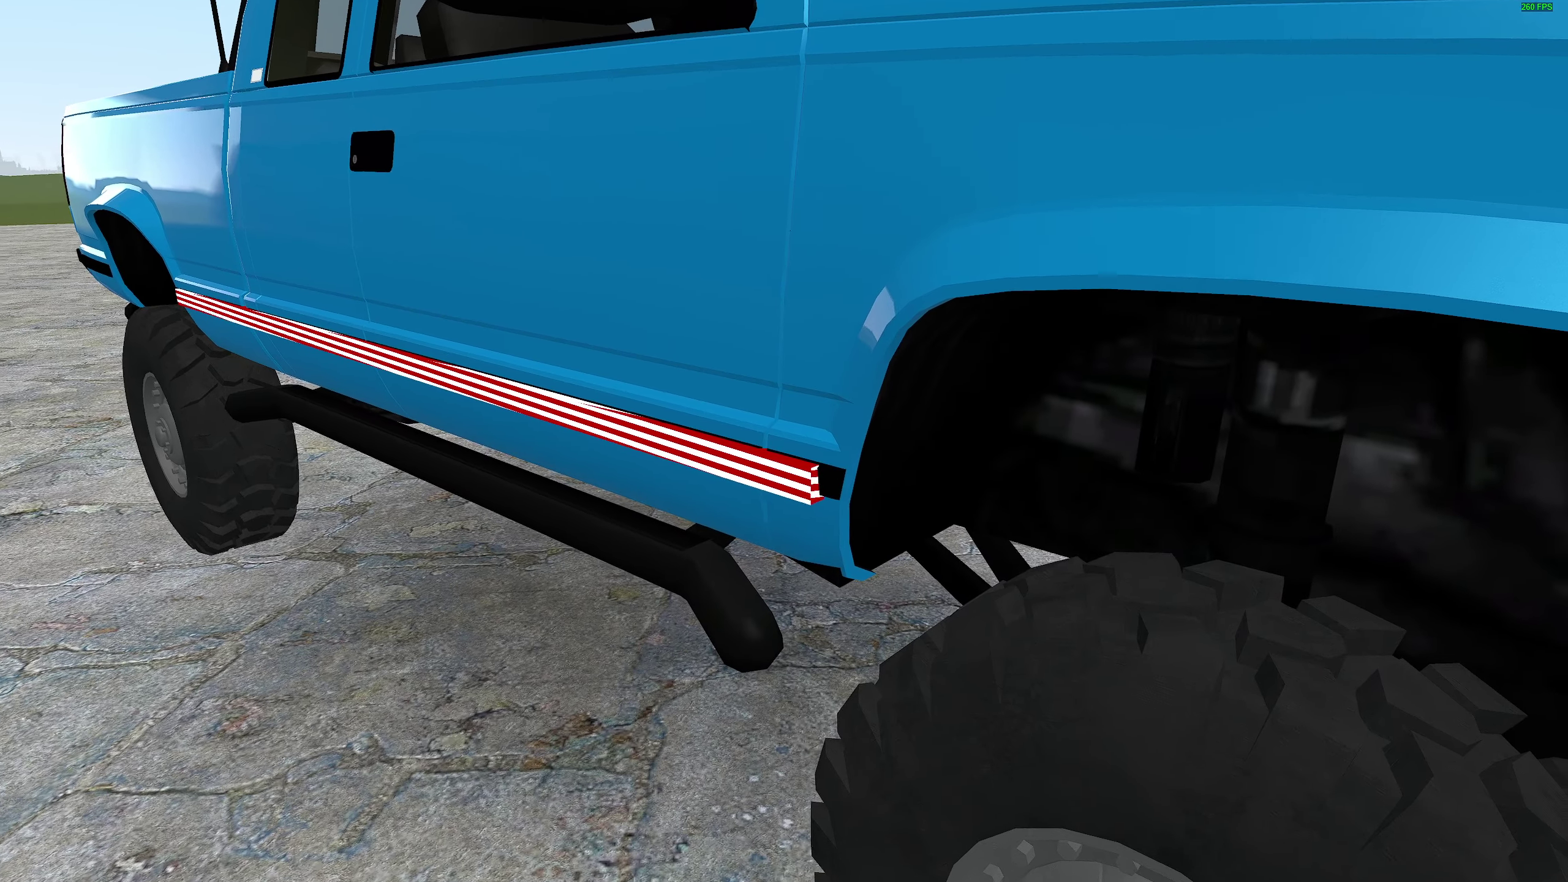
key(w)
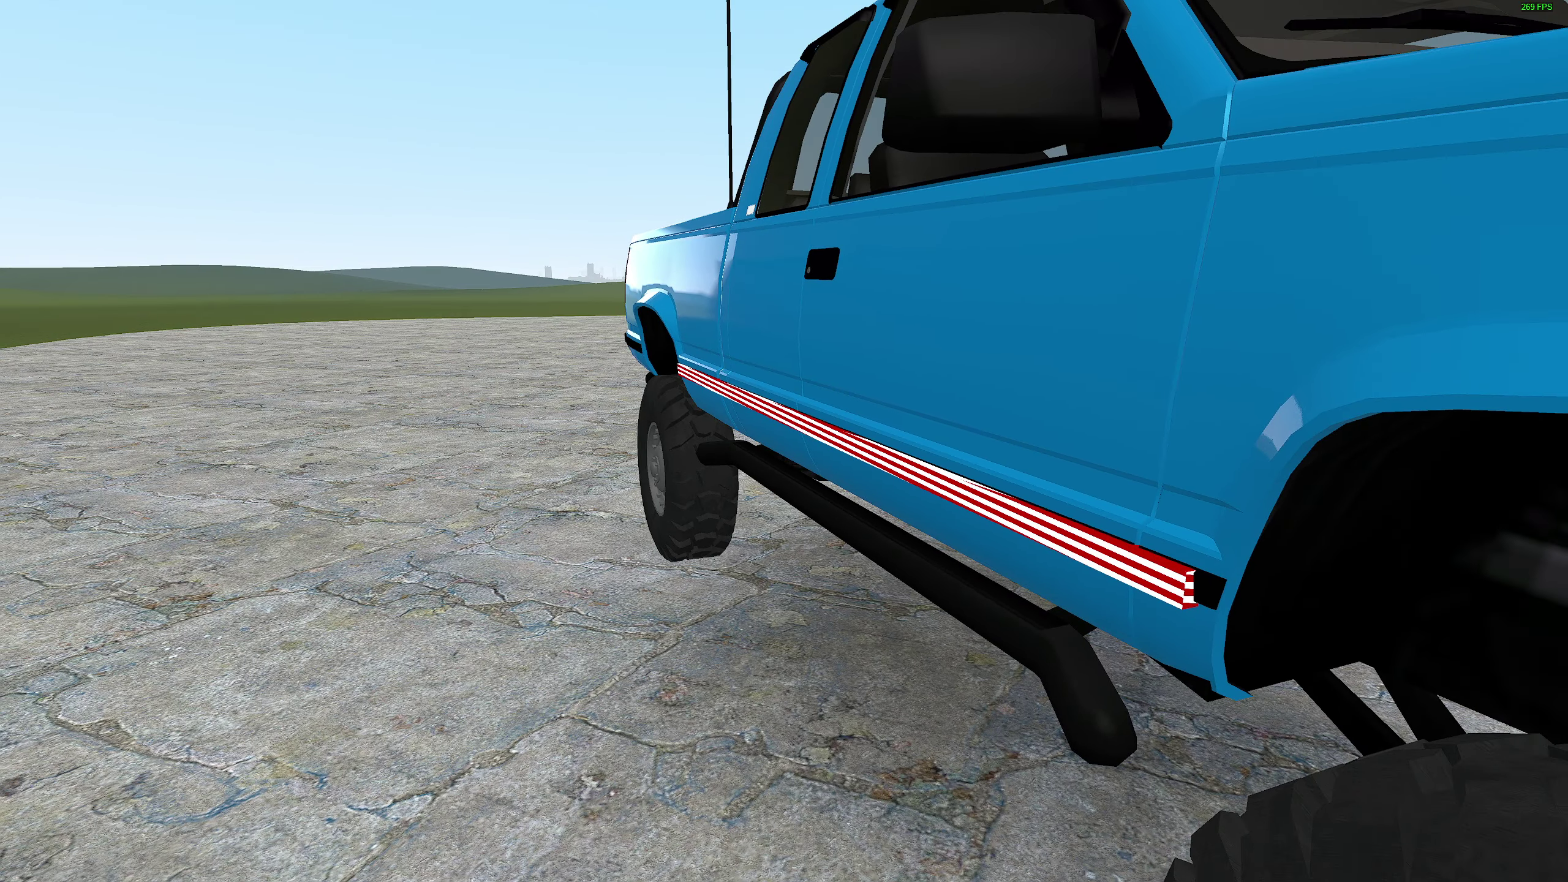